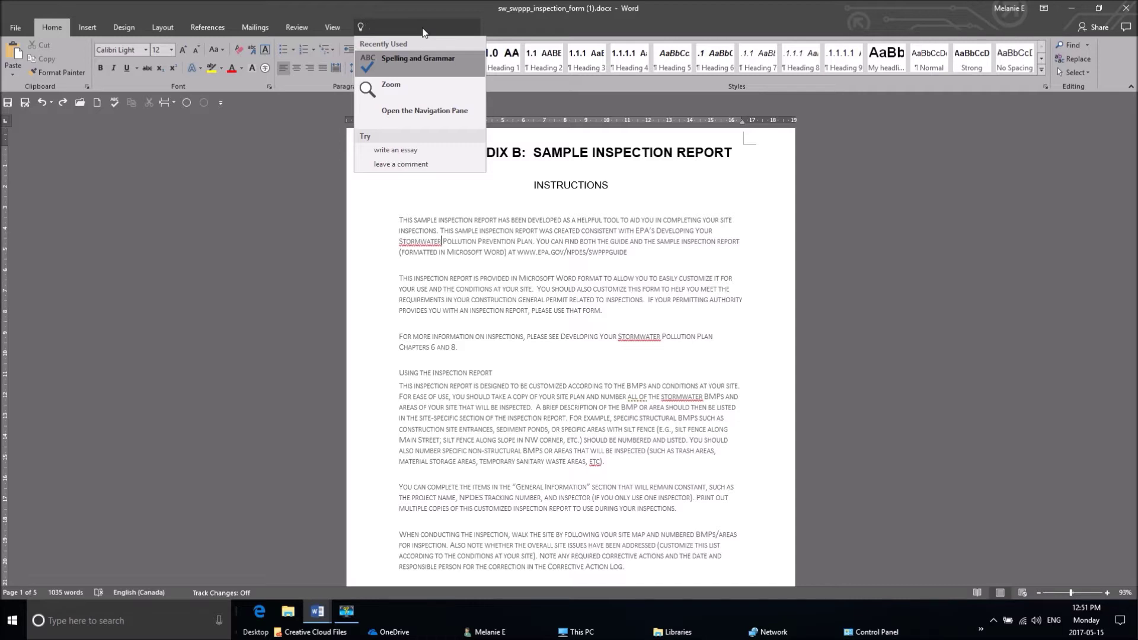
Step: Search the commands for "navigtion", open the Navigation pane and widen it so the full heading titles fit
text(navugati)
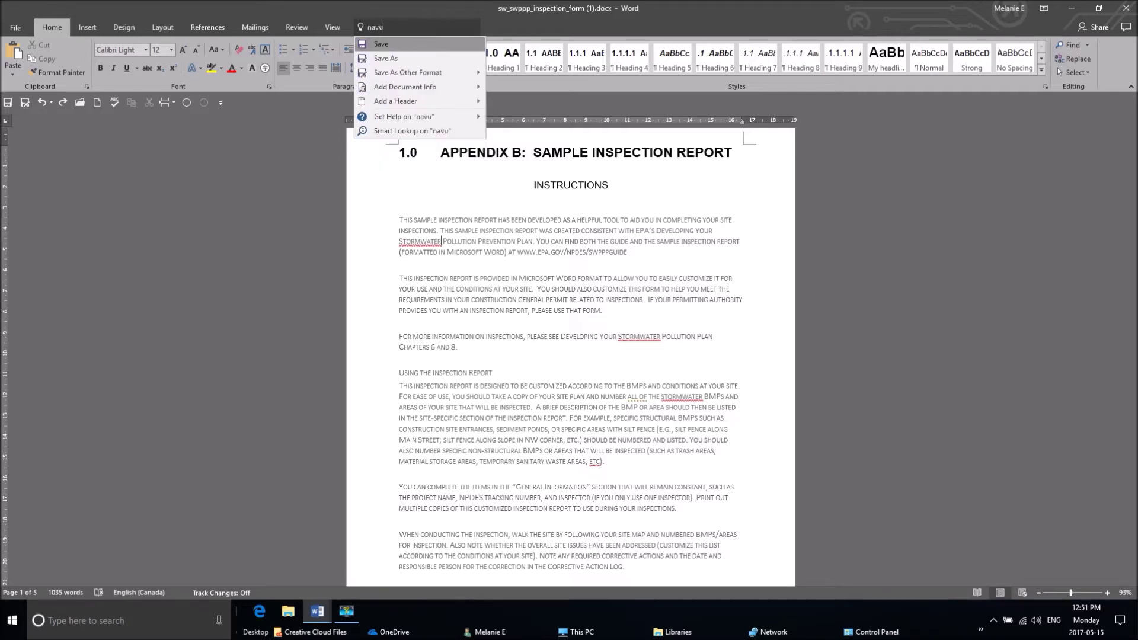
key(BackSpace)
key(BackSpace)
key(BackSpace)
key(BackSpace)
key(BackSpace)
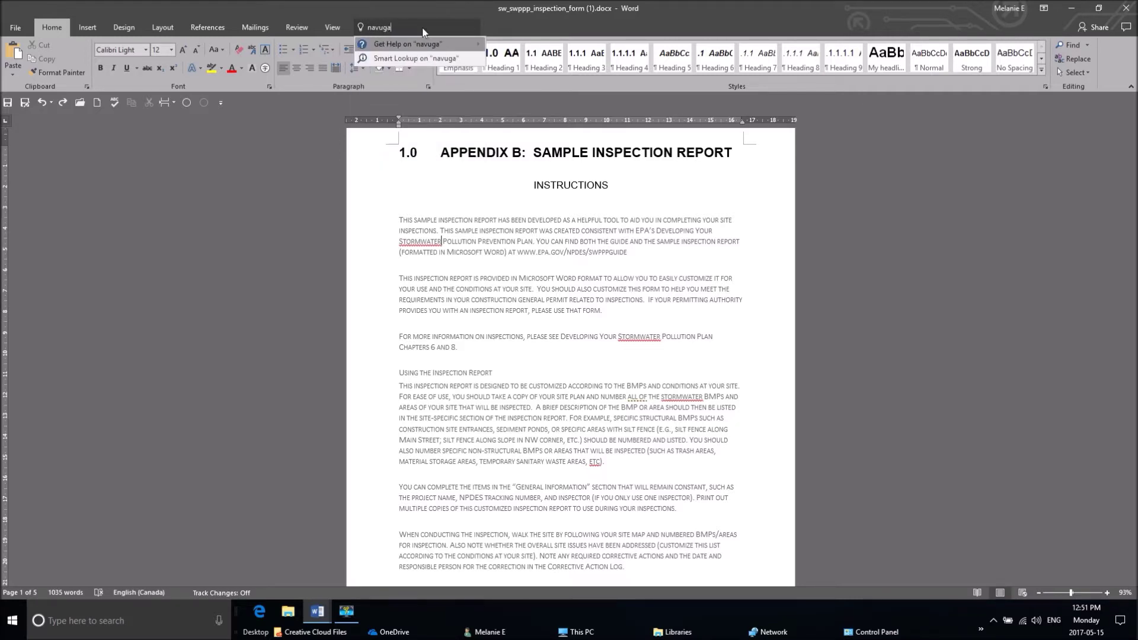
text(igtion)
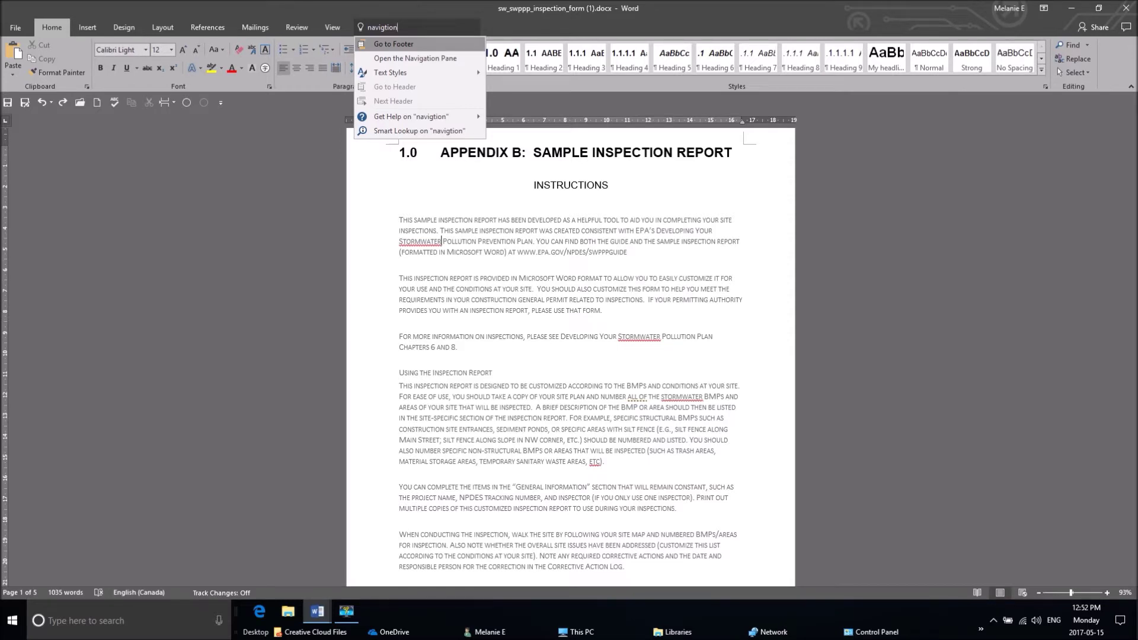
click(457, 60)
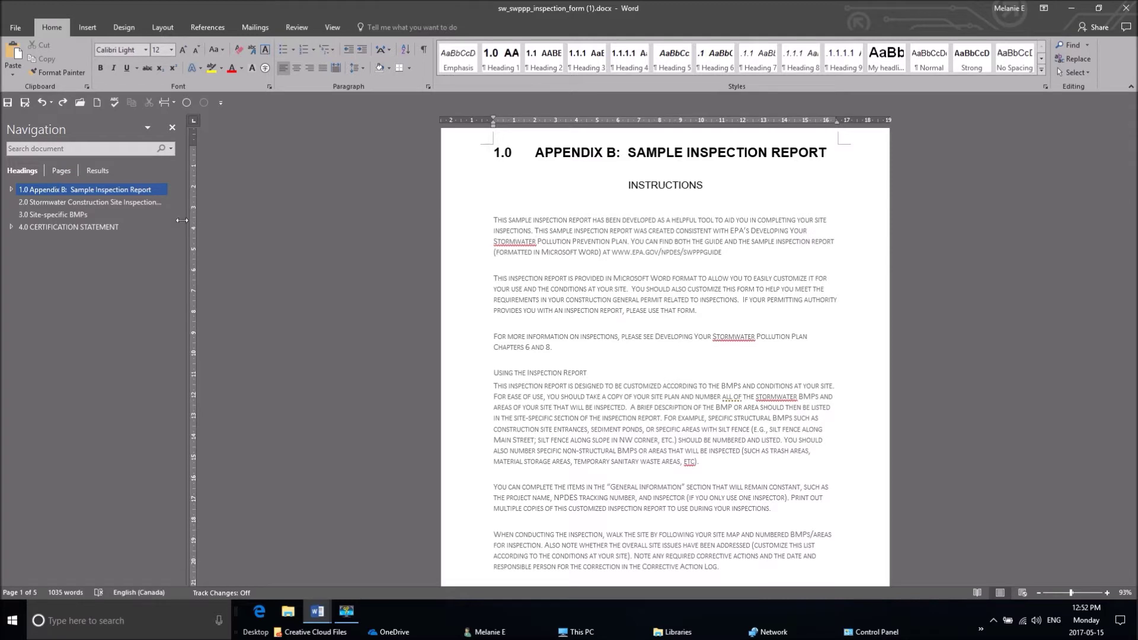
drag(192, 221, 237, 224)
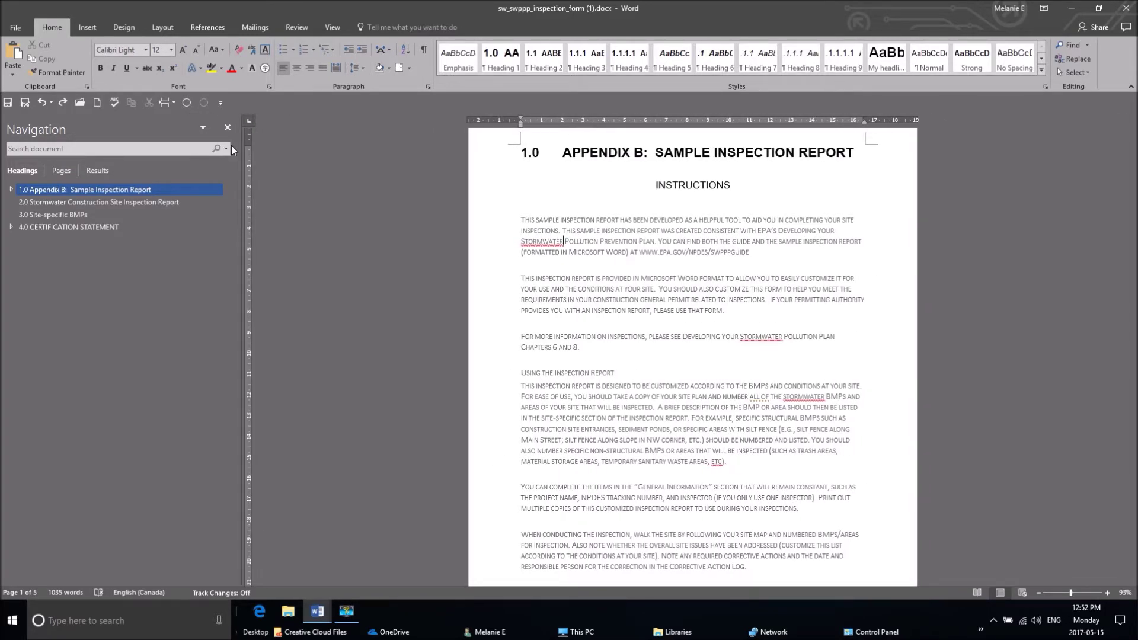
Step: Close and reopen the Navigation pane, and display the document as page thumbnails in it
click(16, 593)
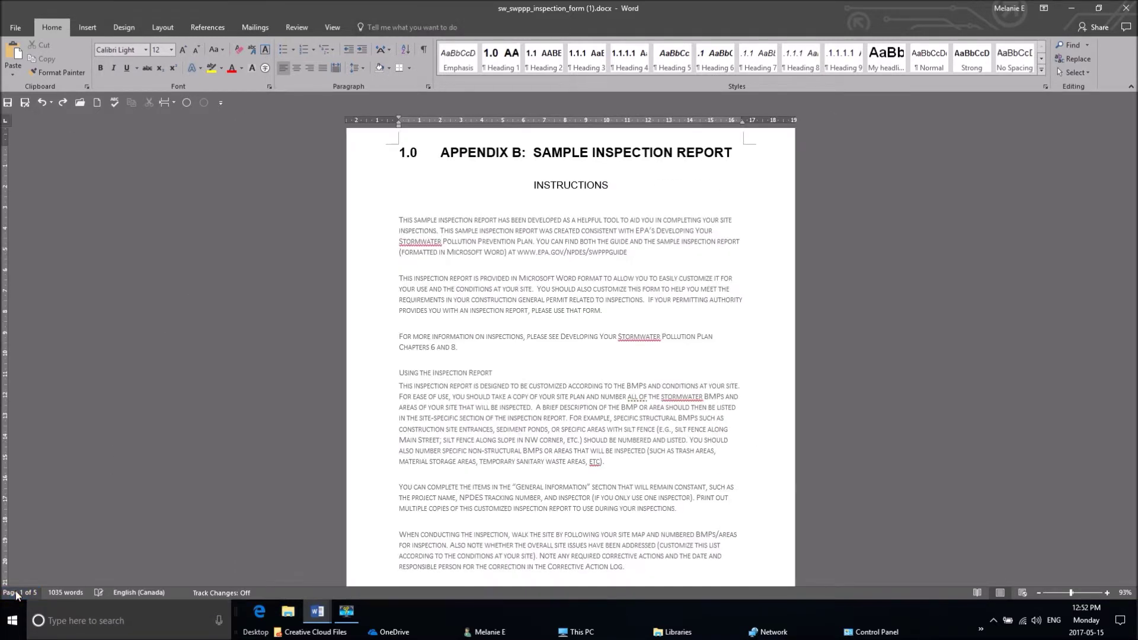
click(16, 592)
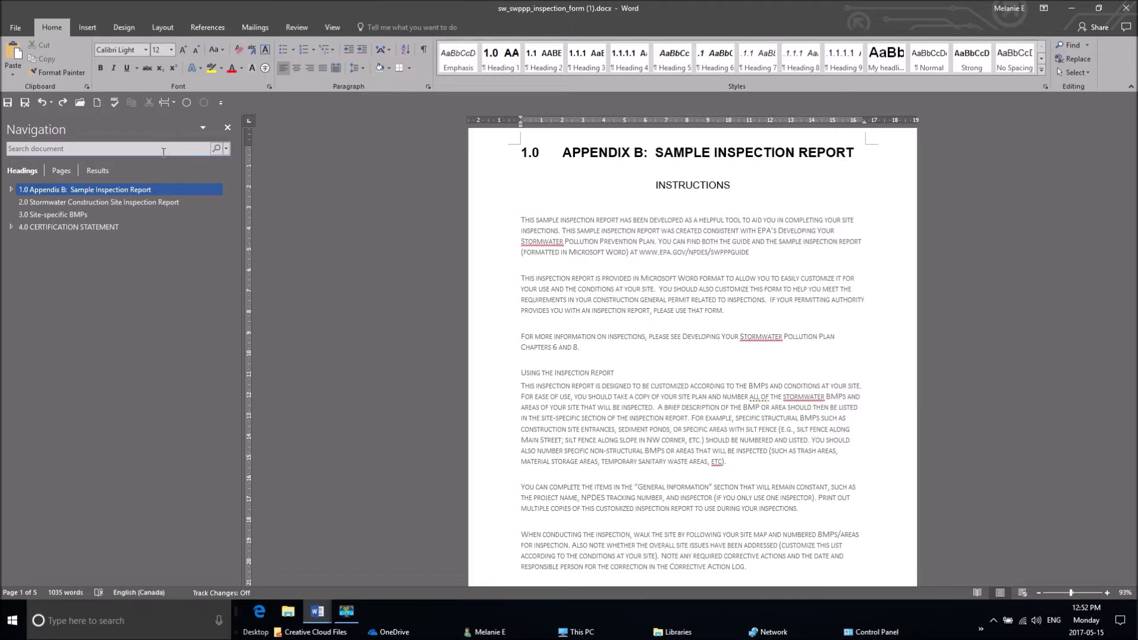
click(61, 171)
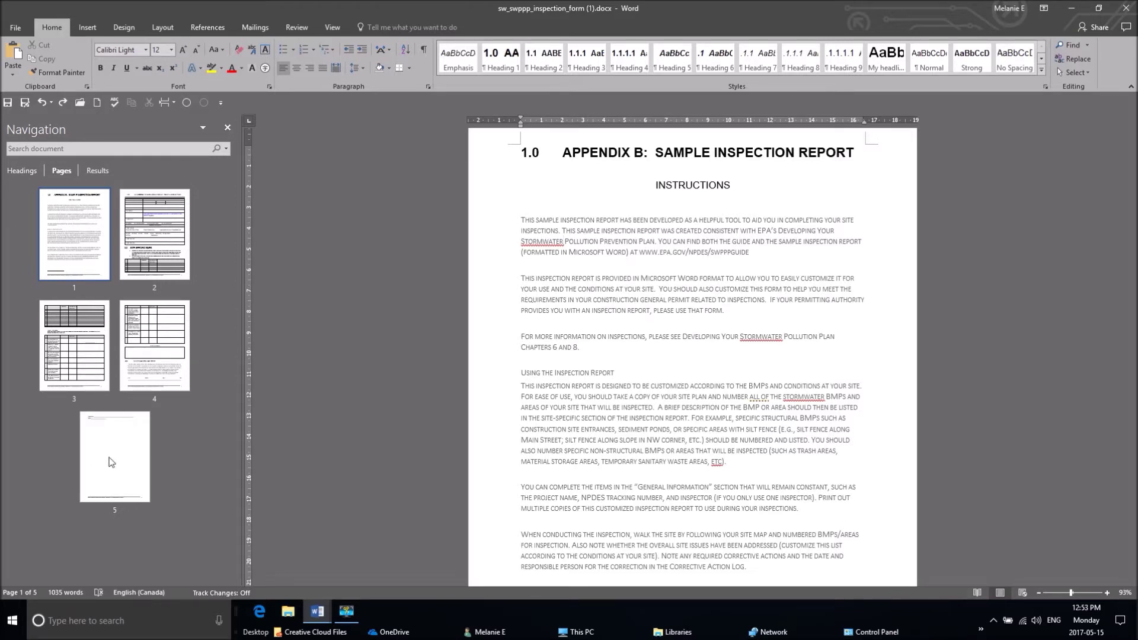
Step: Search the document for "title" and go through the matches, ending on the one in "Inspector's Title(s)"
click(99, 171)
click(64, 146)
text(title)
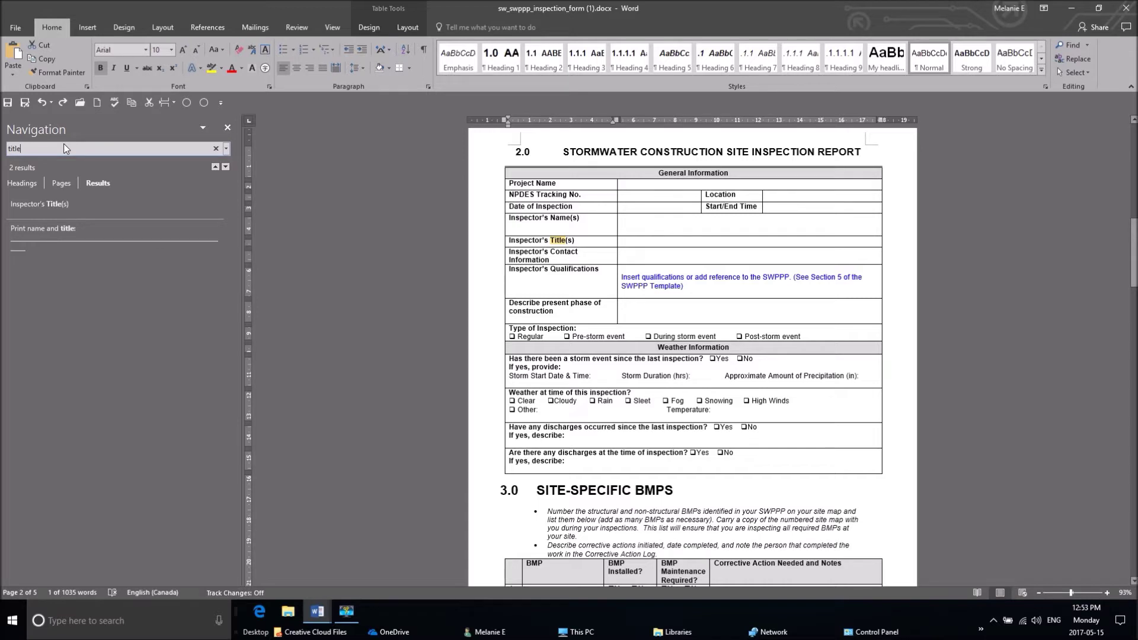
click(48, 208)
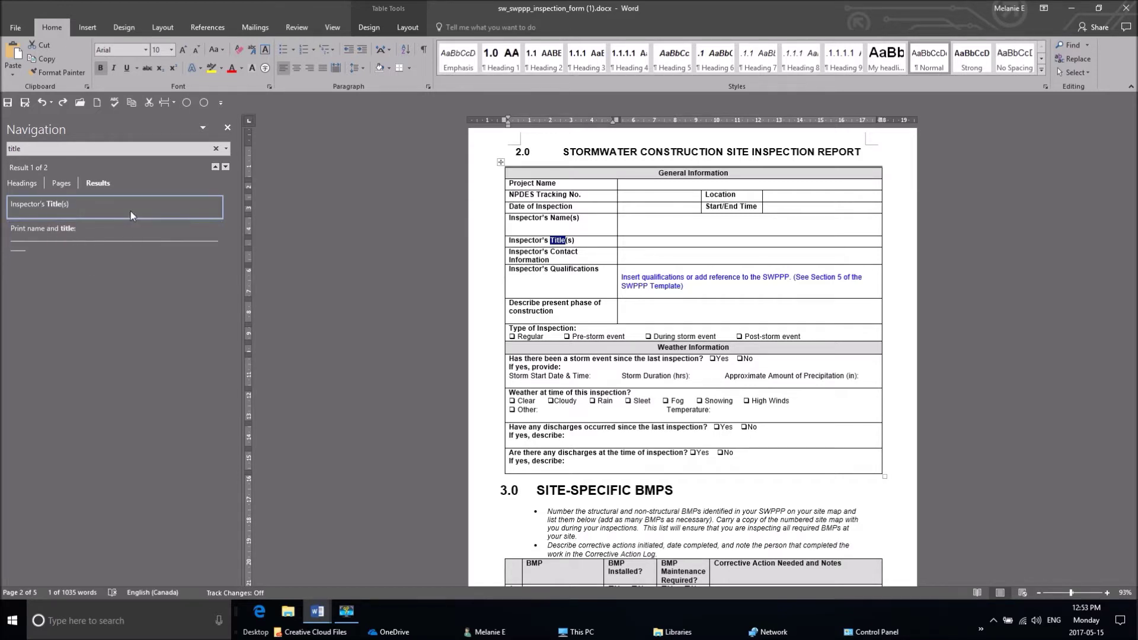
click(126, 247)
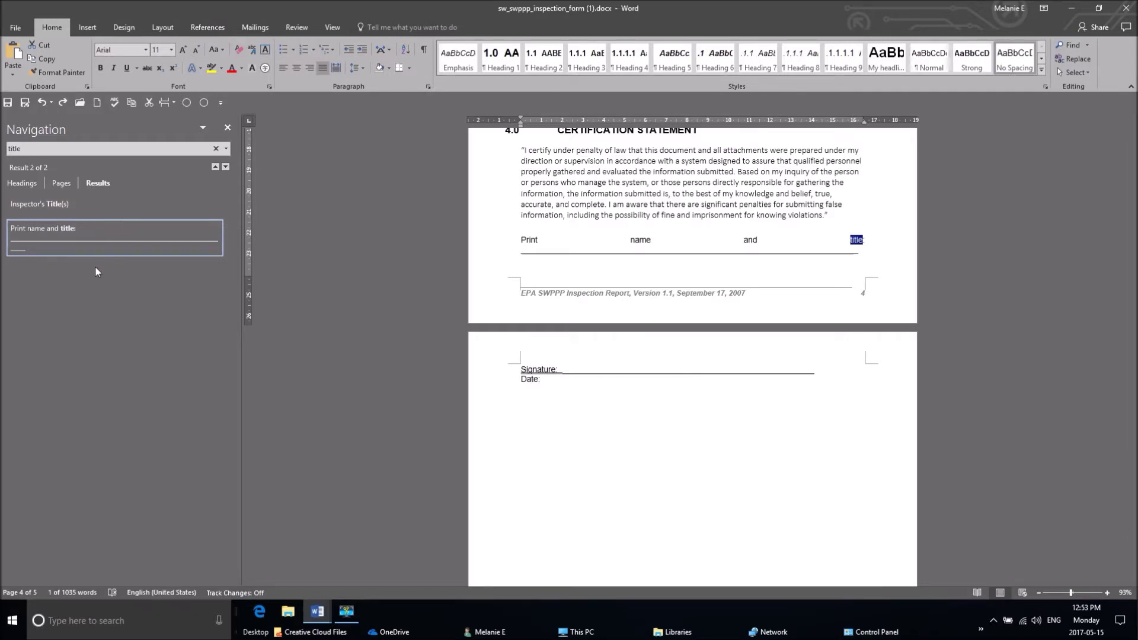
click(87, 212)
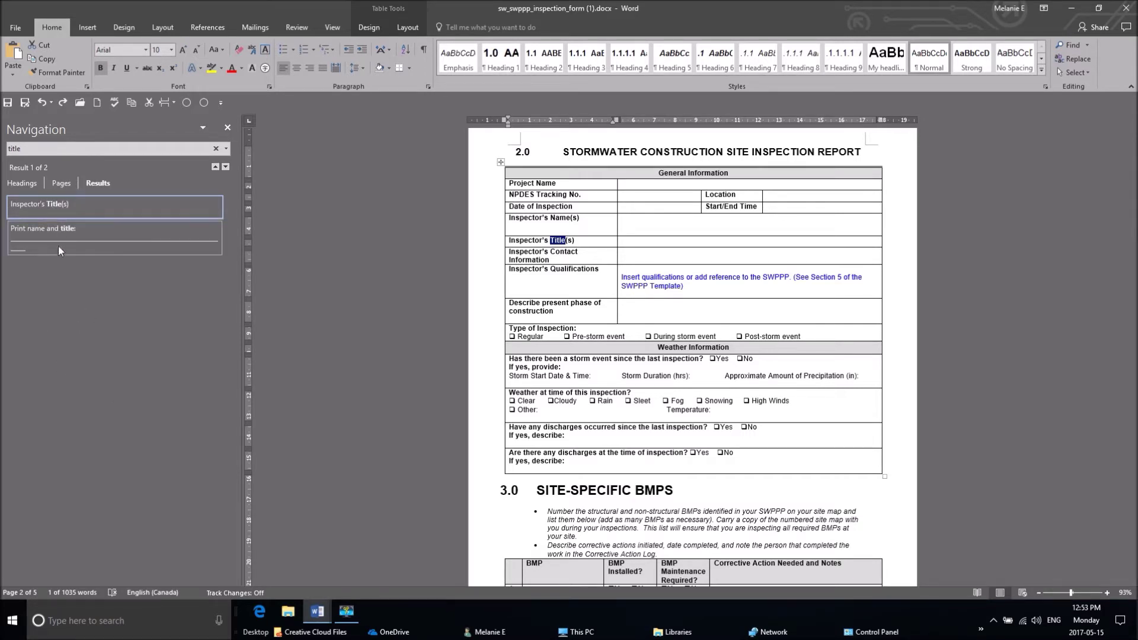
Step: Show the document's heading outline and jump between the Site-specific BMPs and Appendix B headings
click(24, 180)
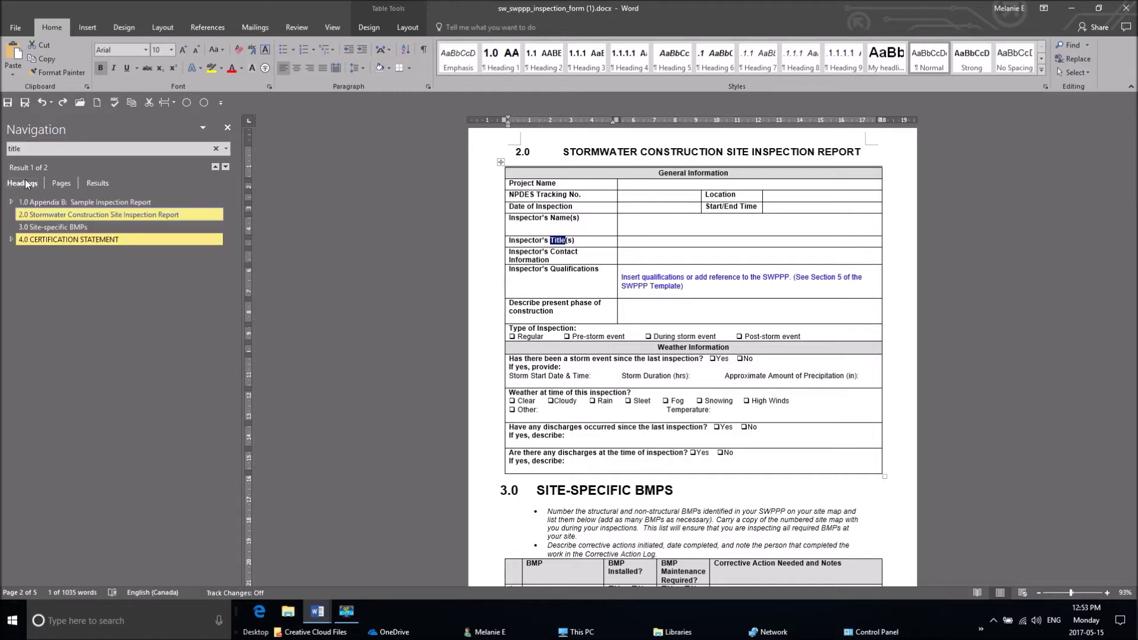
click(36, 227)
click(56, 204)
click(67, 228)
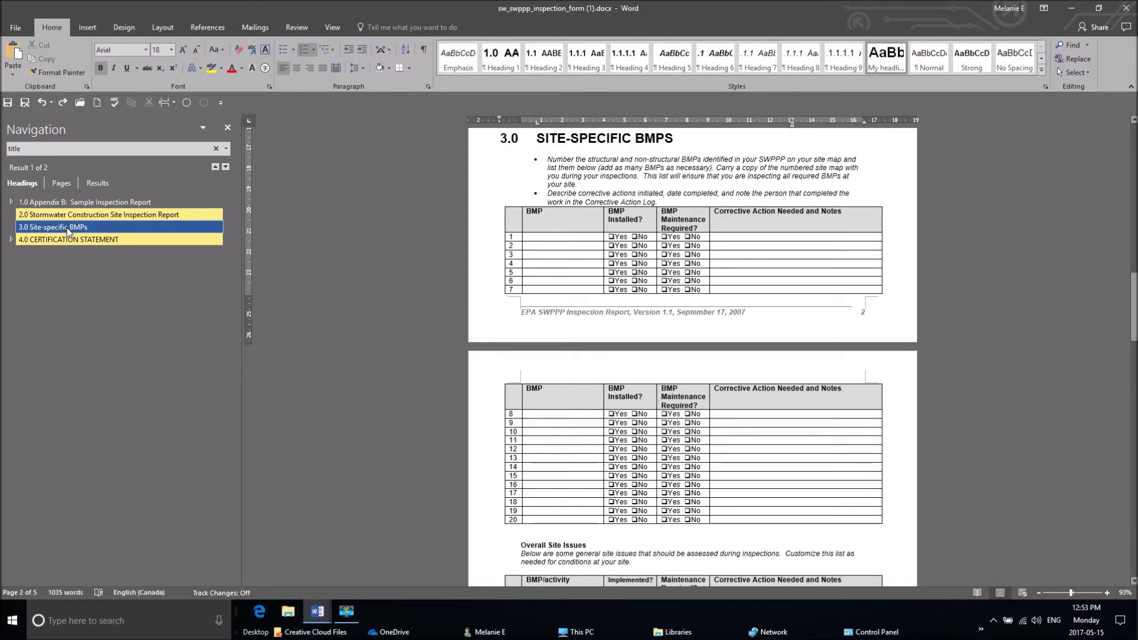
key(ctrl+Home)
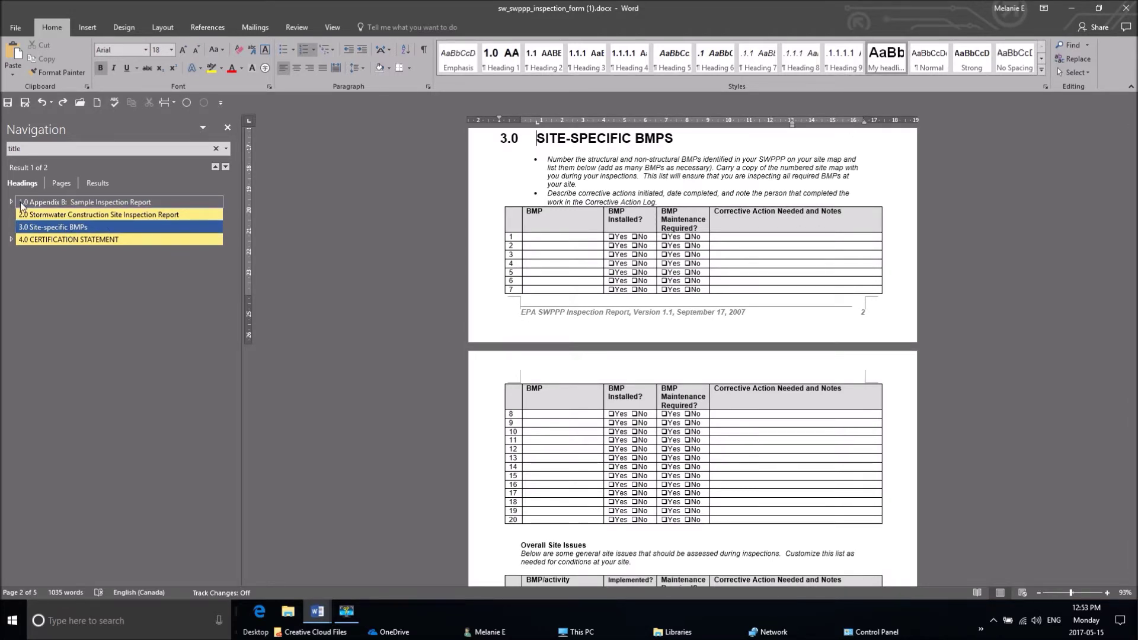
Step: Apply the Heading 2 style to the "Appendix B: Sample Inspection Report" heading
scroll(635, 215, up, 1)
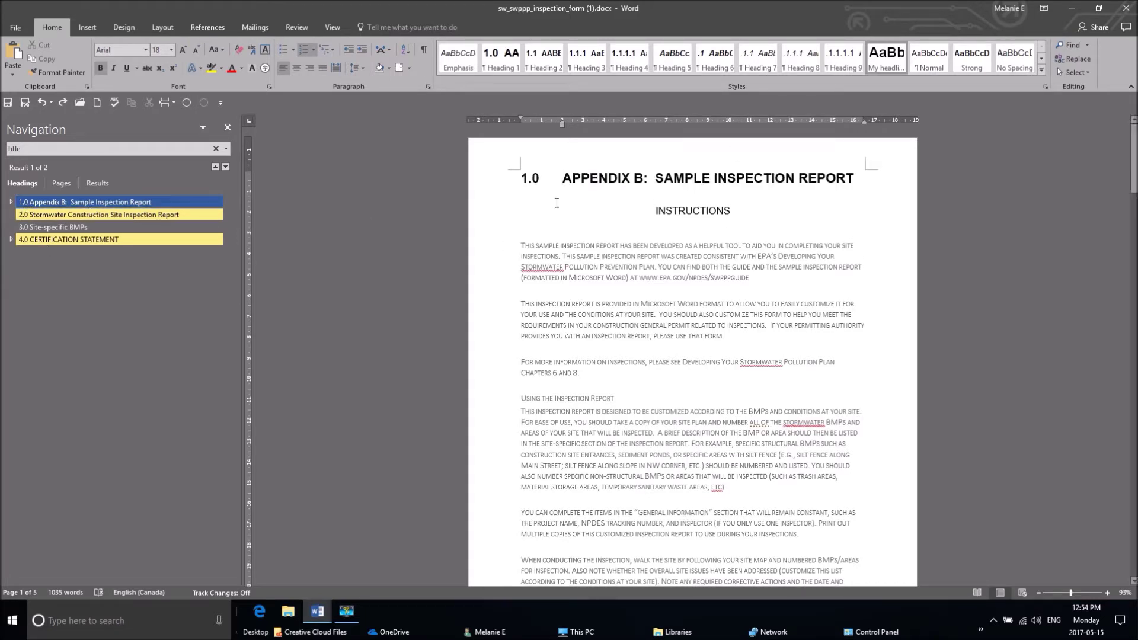
drag(857, 178, 549, 180)
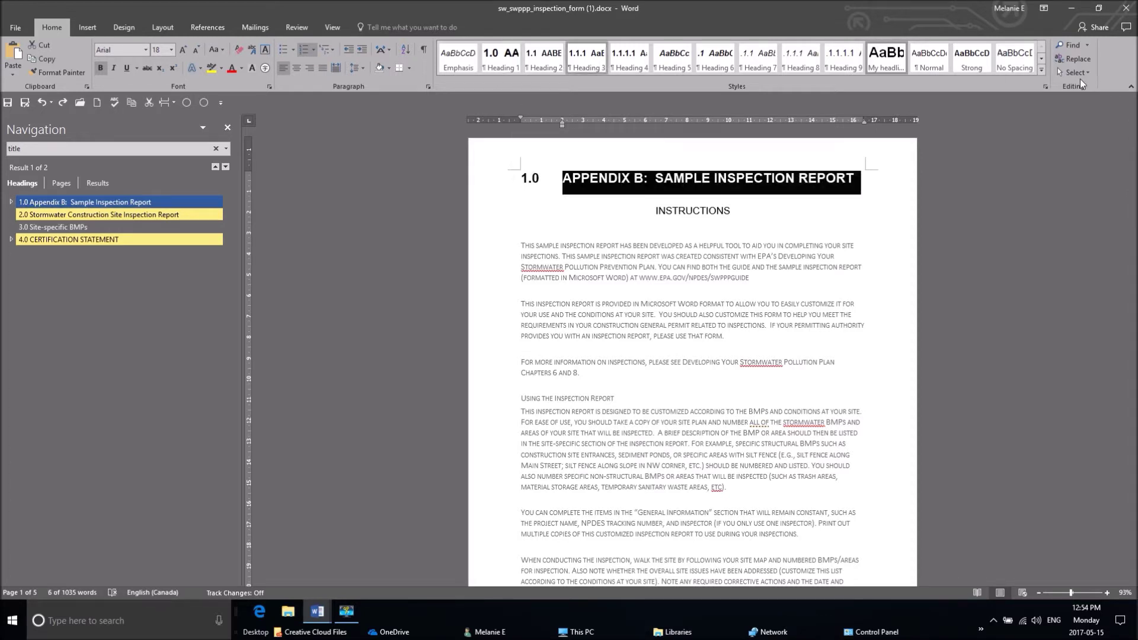
click(1041, 70)
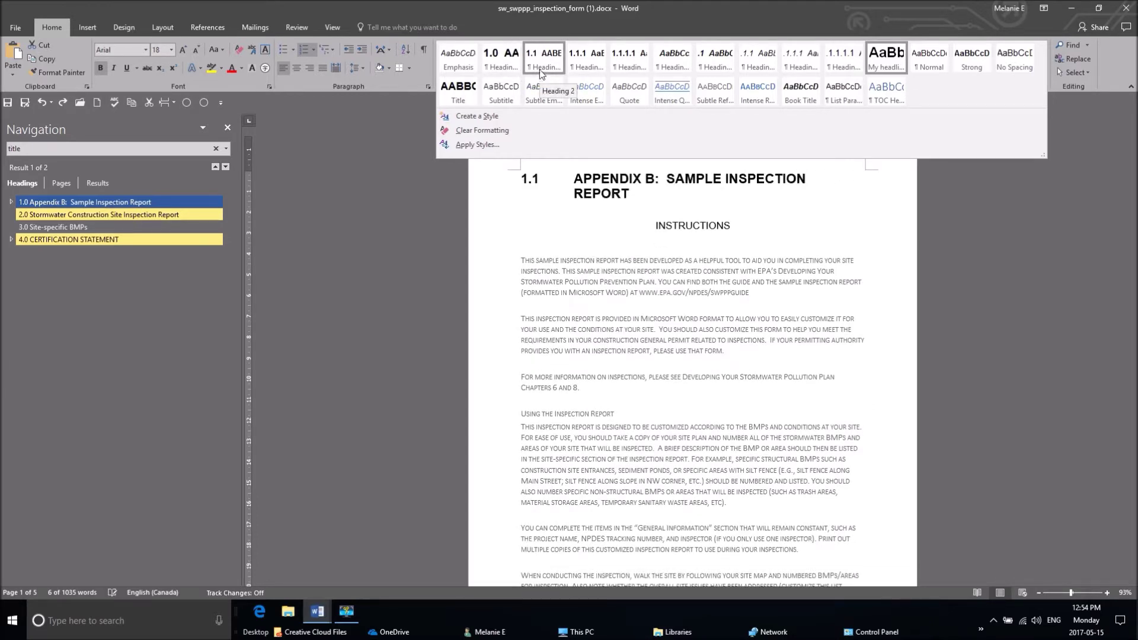
click(540, 69)
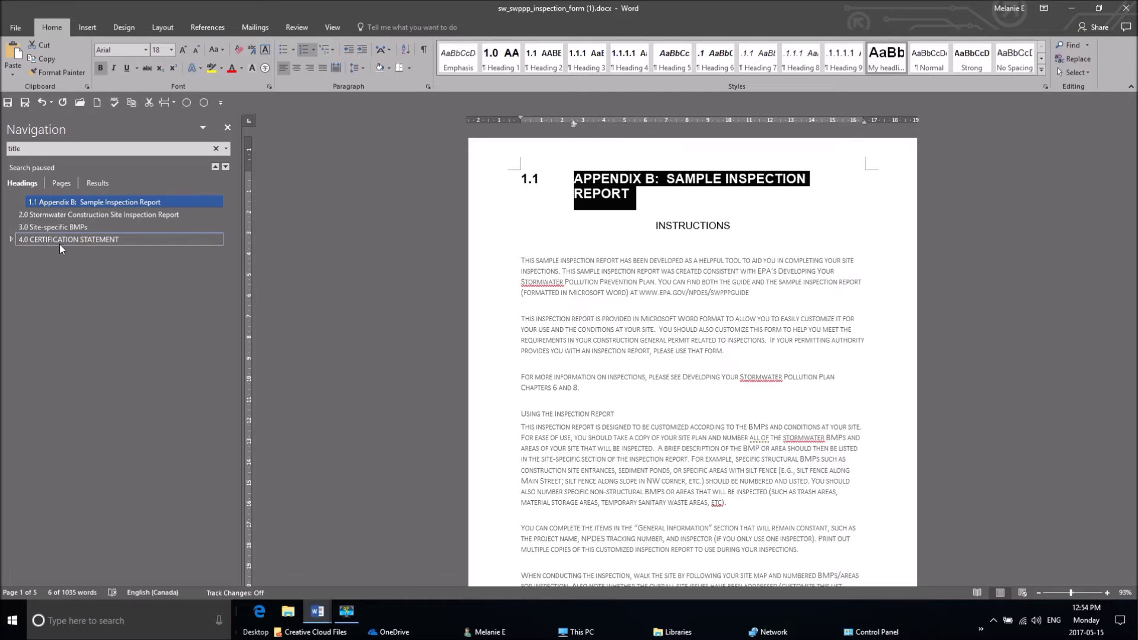
Step: Promote the "Appendix B: Sample Inspection Report" heading one level in the outline and collapse its sub-entries
right_click(89, 208)
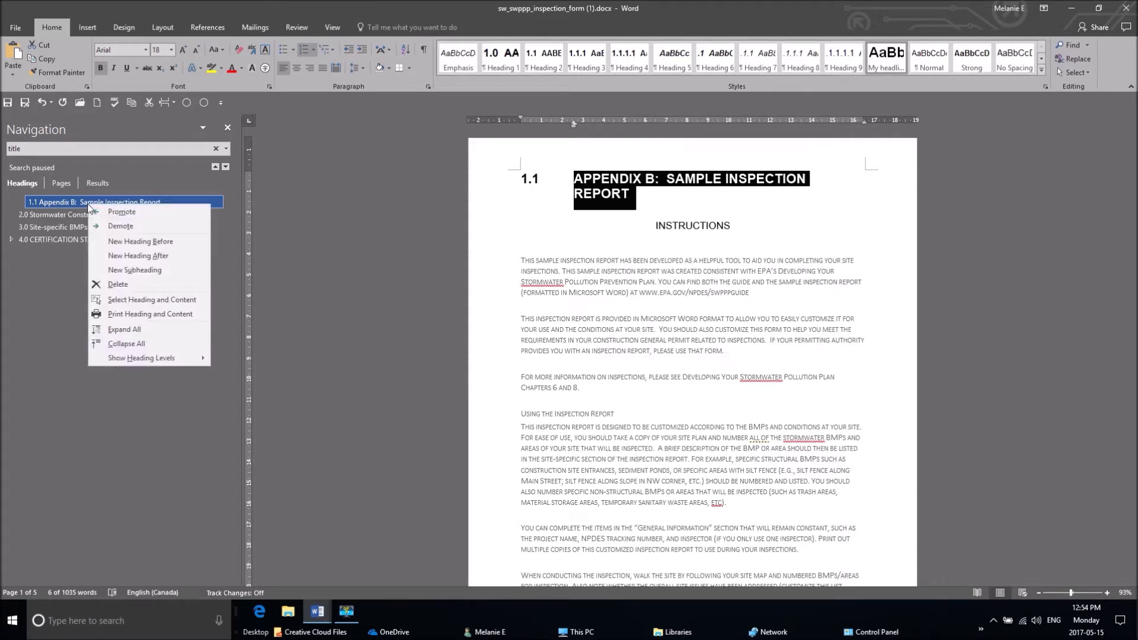
click(120, 213)
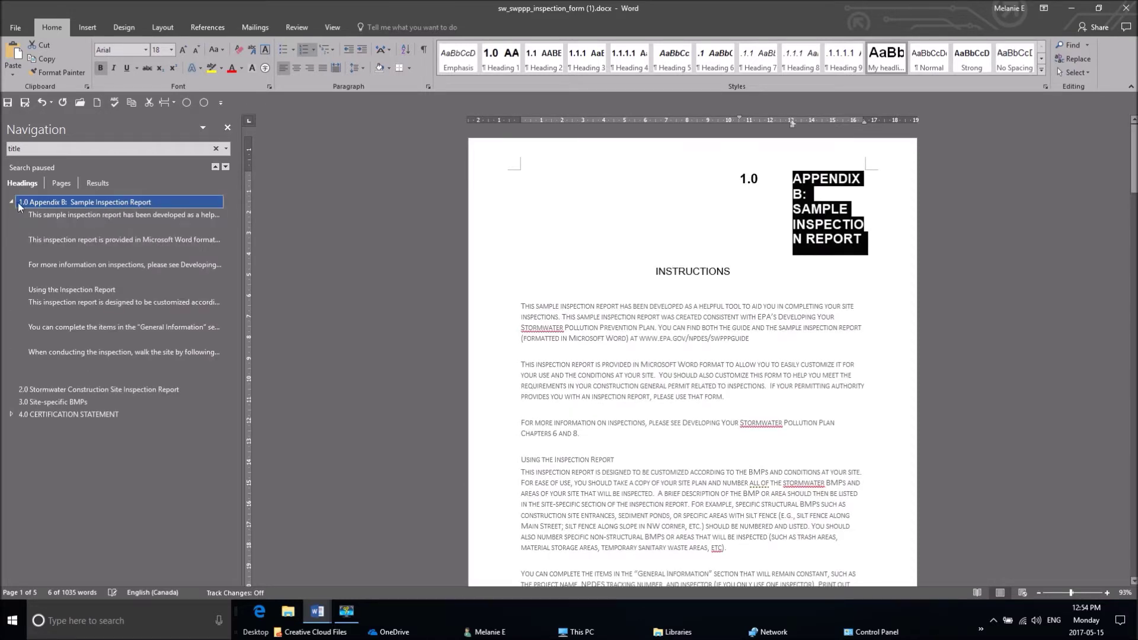
click(803, 209)
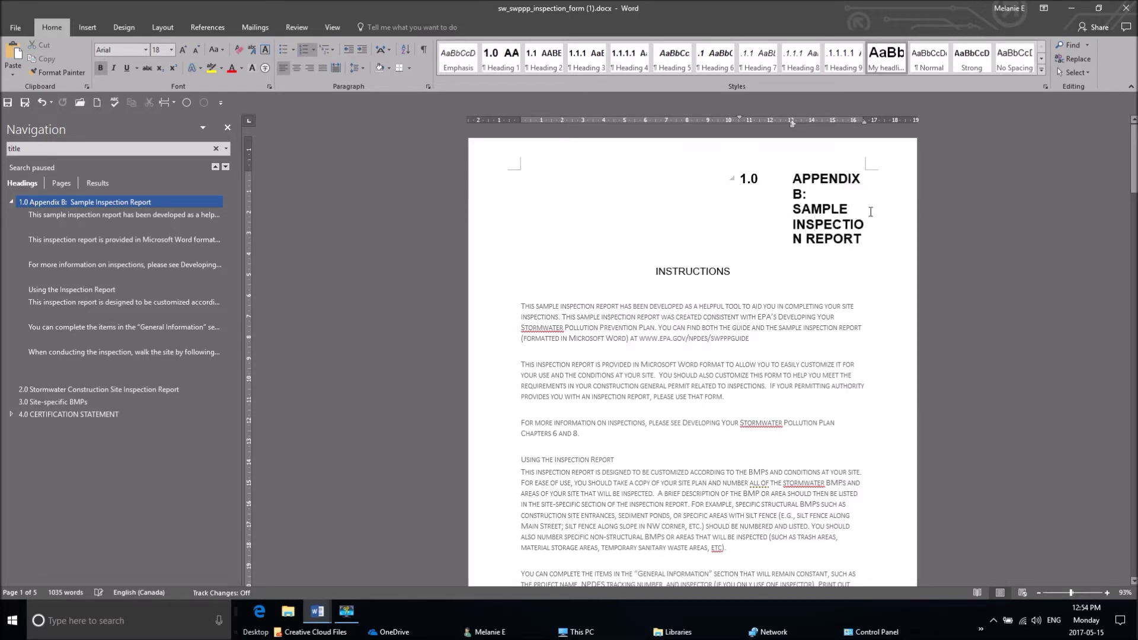
click(791, 122)
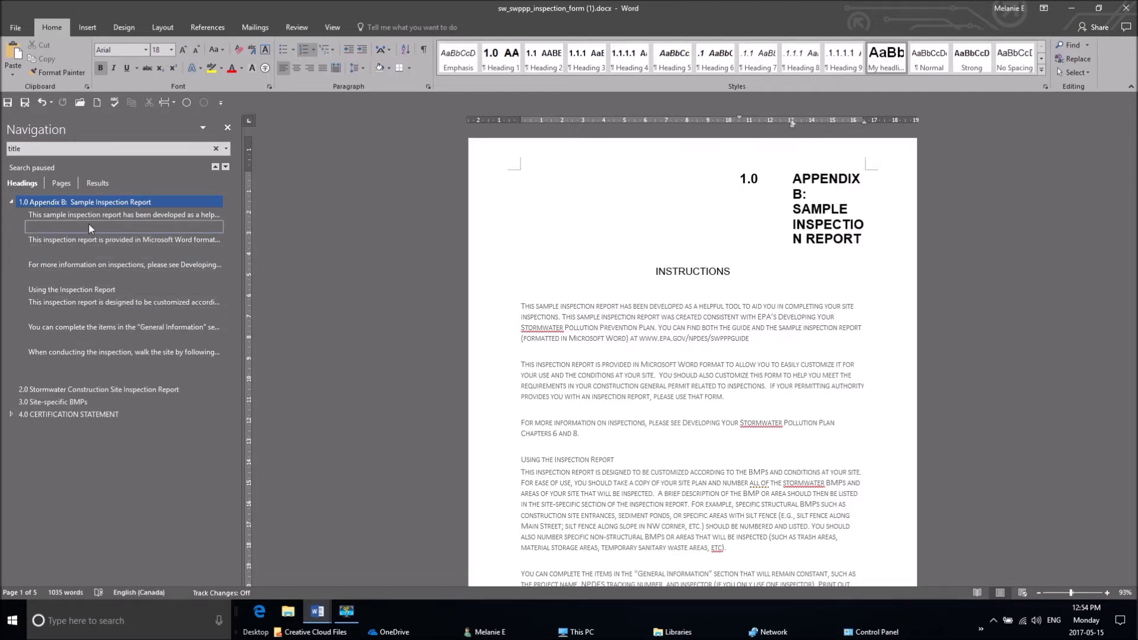
click(11, 203)
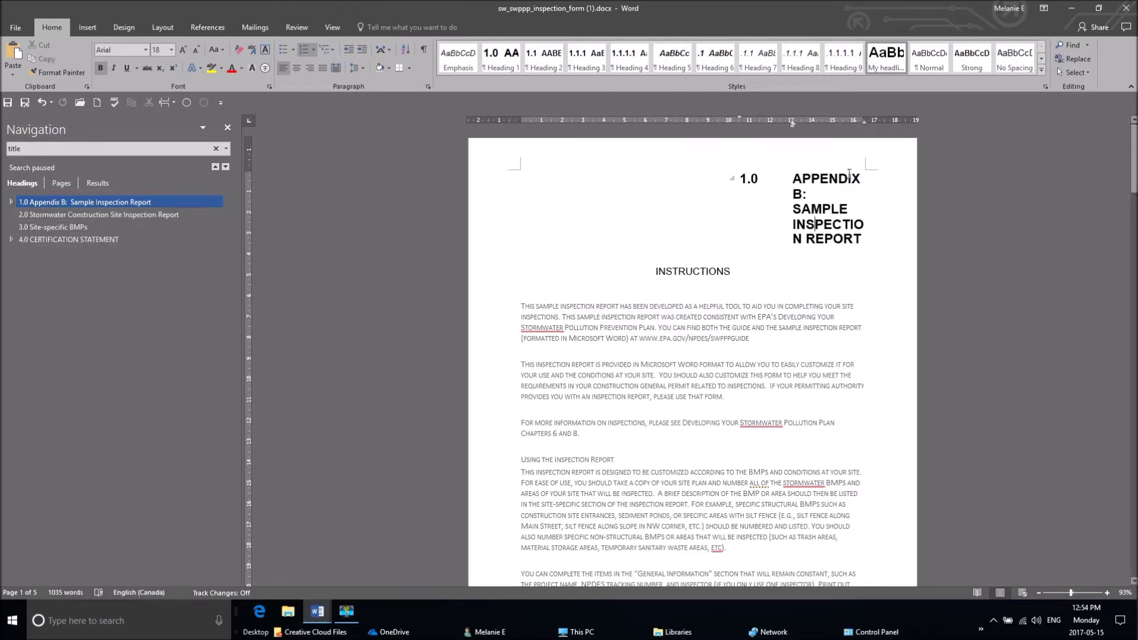
Step: Go to the Appendix B heading from the outline, and expand and collapse its sub-entries there
drag(881, 242, 786, 169)
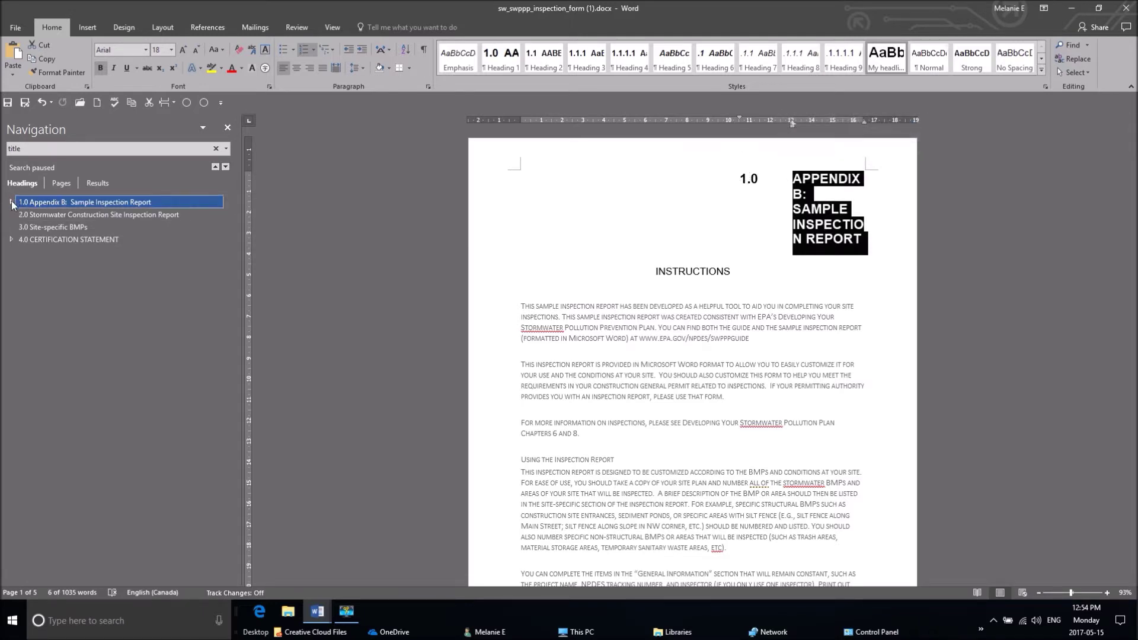
click(30, 201)
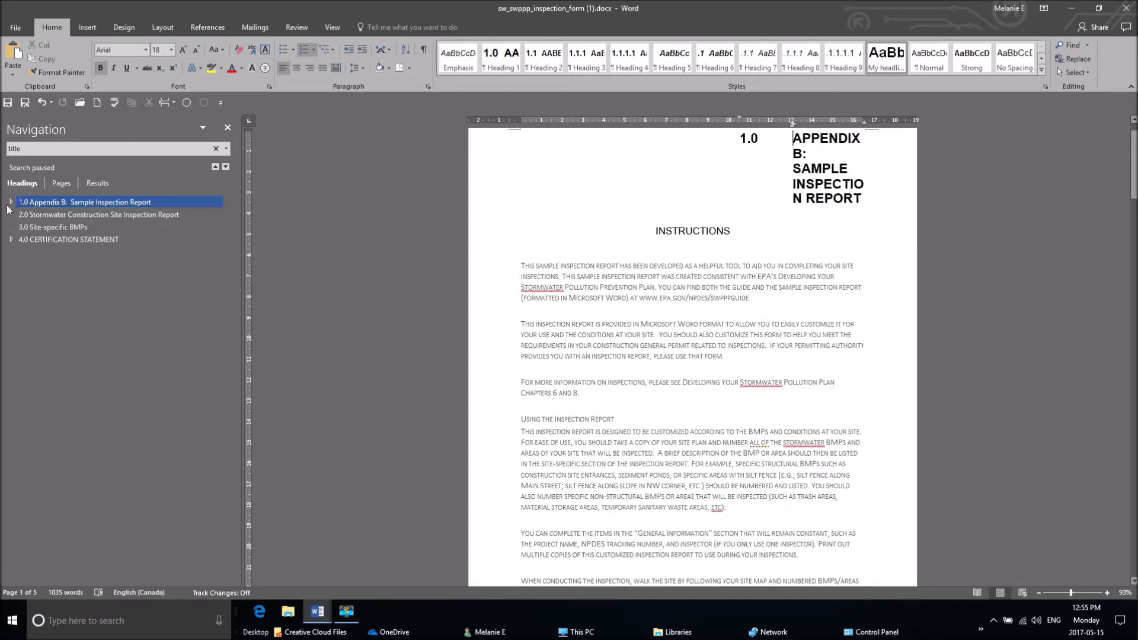
click(10, 204)
click(11, 205)
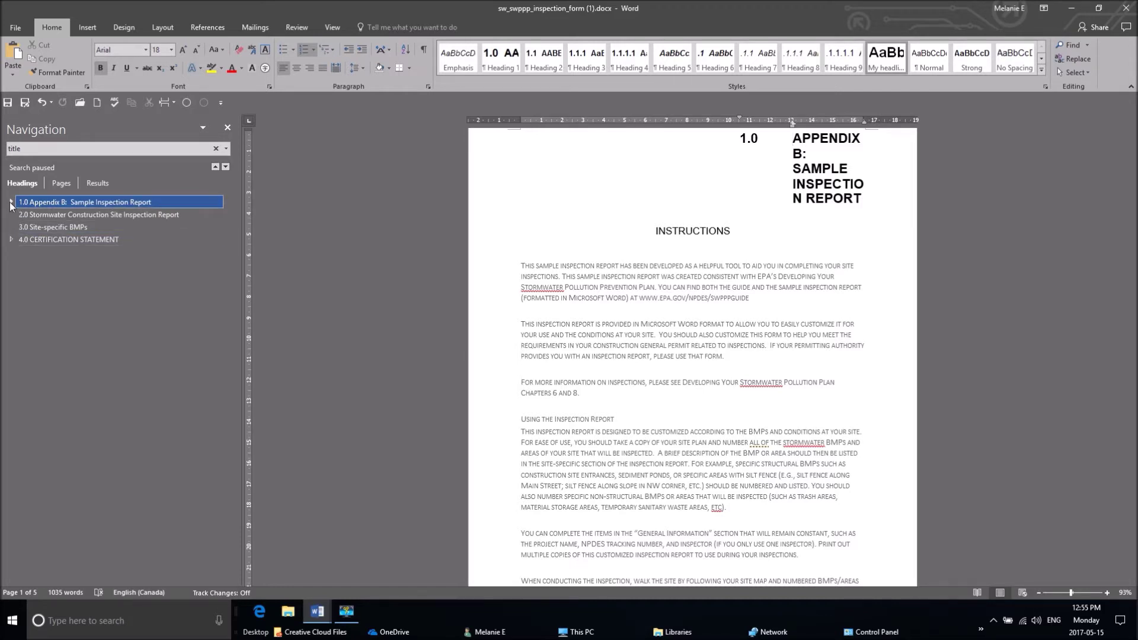
Step: Collapse the body content under all four main headings in the document, from Appendix B to Certification Statement
scroll(690, 186, up, 1)
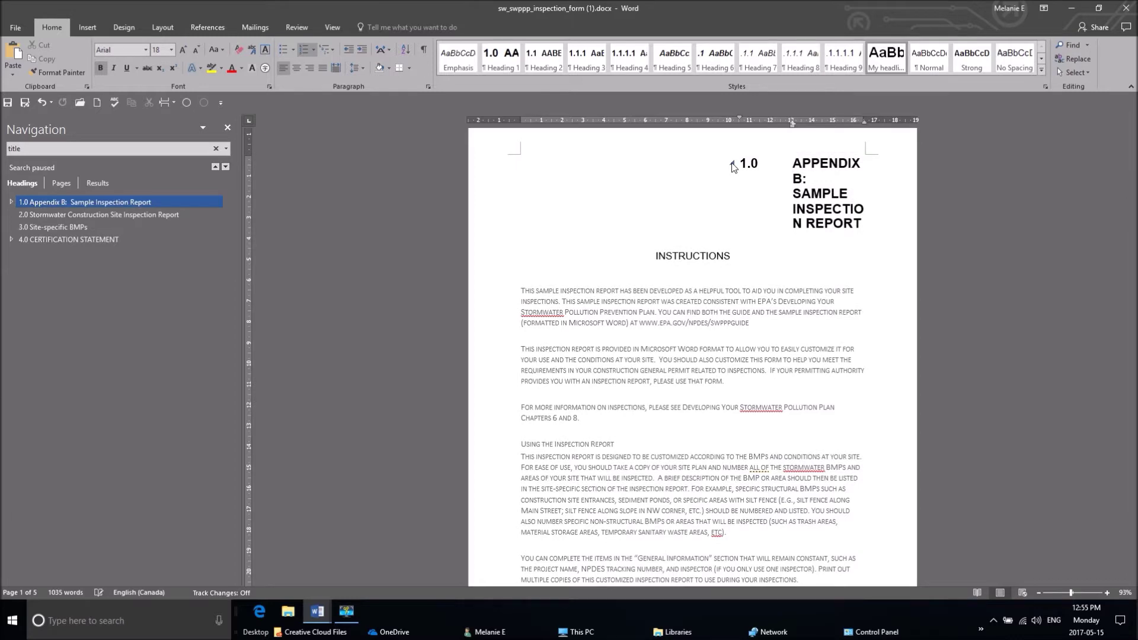
click(732, 164)
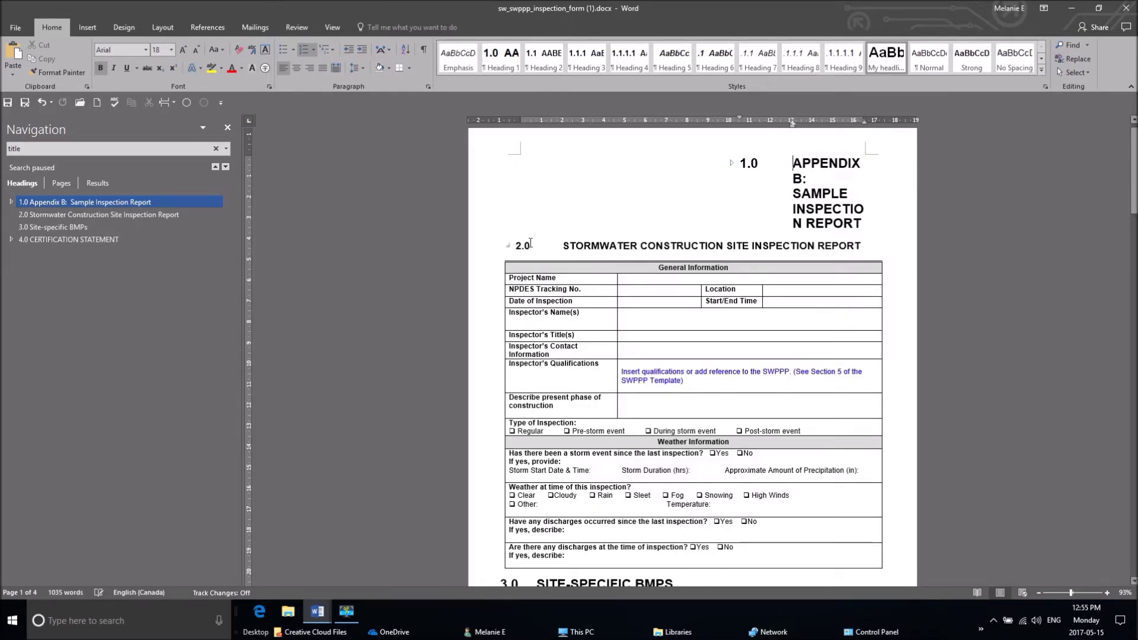
click(507, 247)
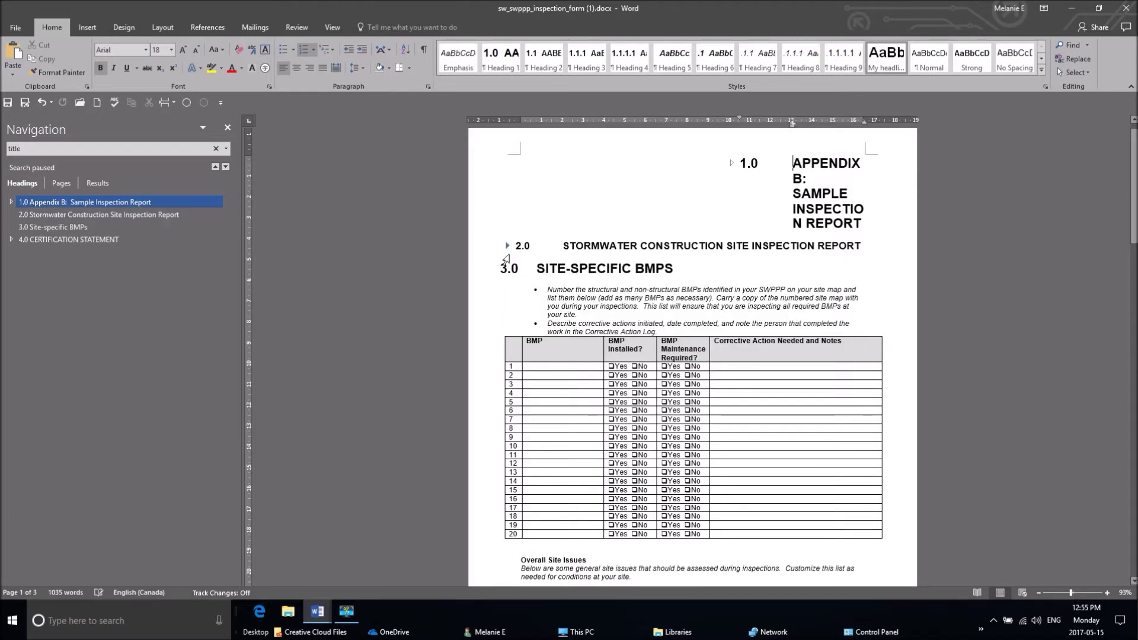
click(493, 271)
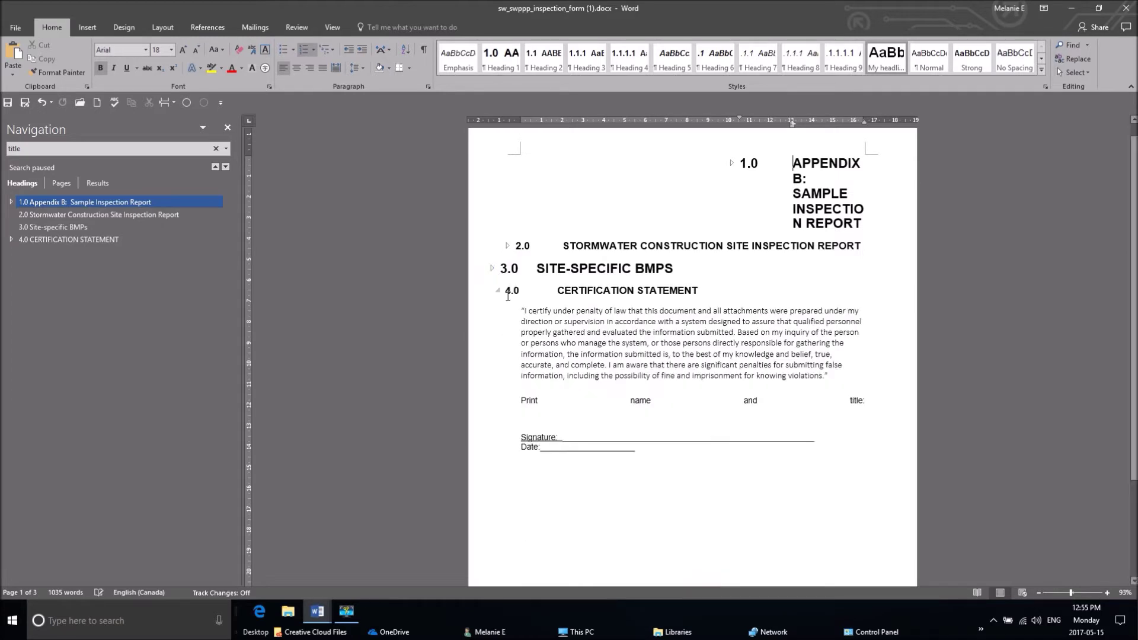
click(498, 291)
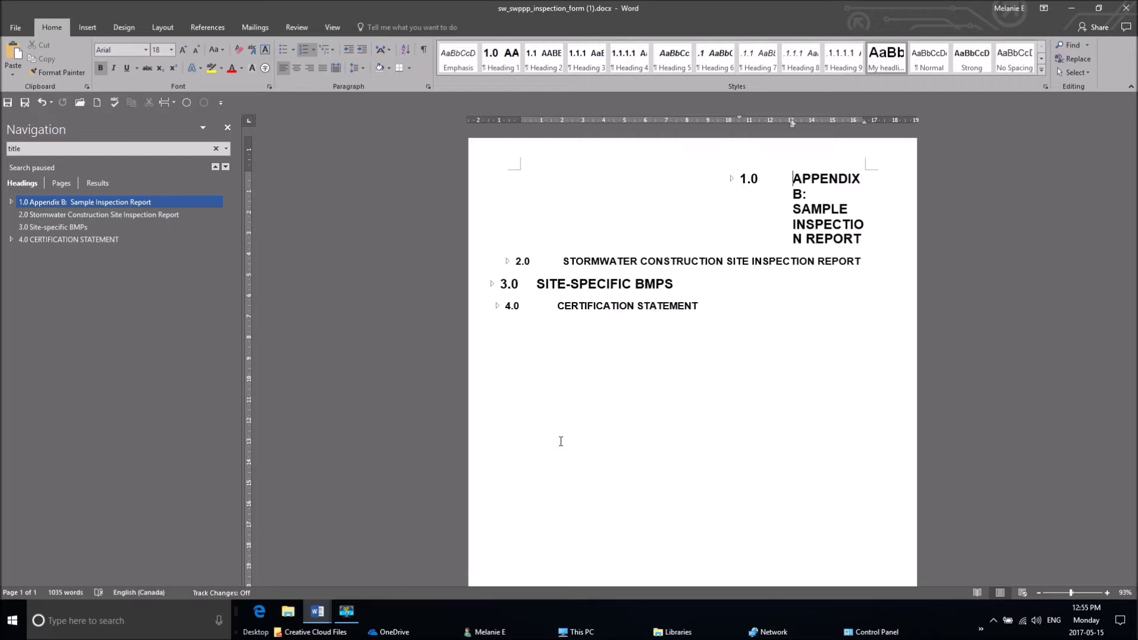
Step: Move the Site-specific BMPs section above Stormwater Construction Site Inspection Report in the outline, and go to the Certification Statement heading
click(509, 284)
click(553, 285)
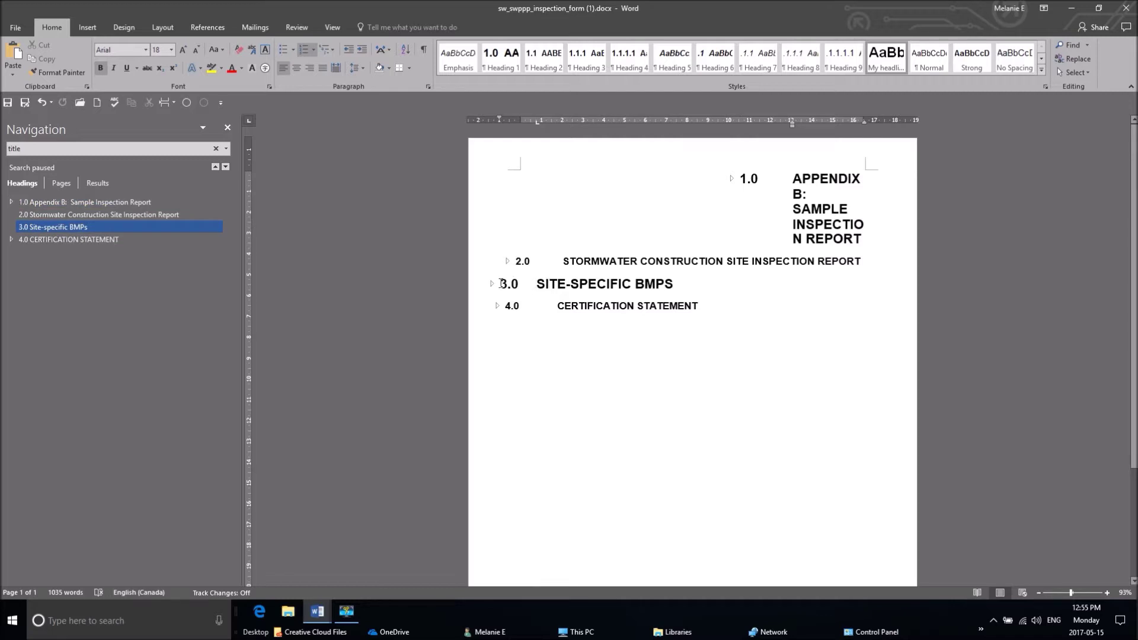
key(Right)
key(Right)
mouse_move(44, 225)
mouse_down()
mouse_move(45, 199)
mouse_move(48, 211)
mouse_up()
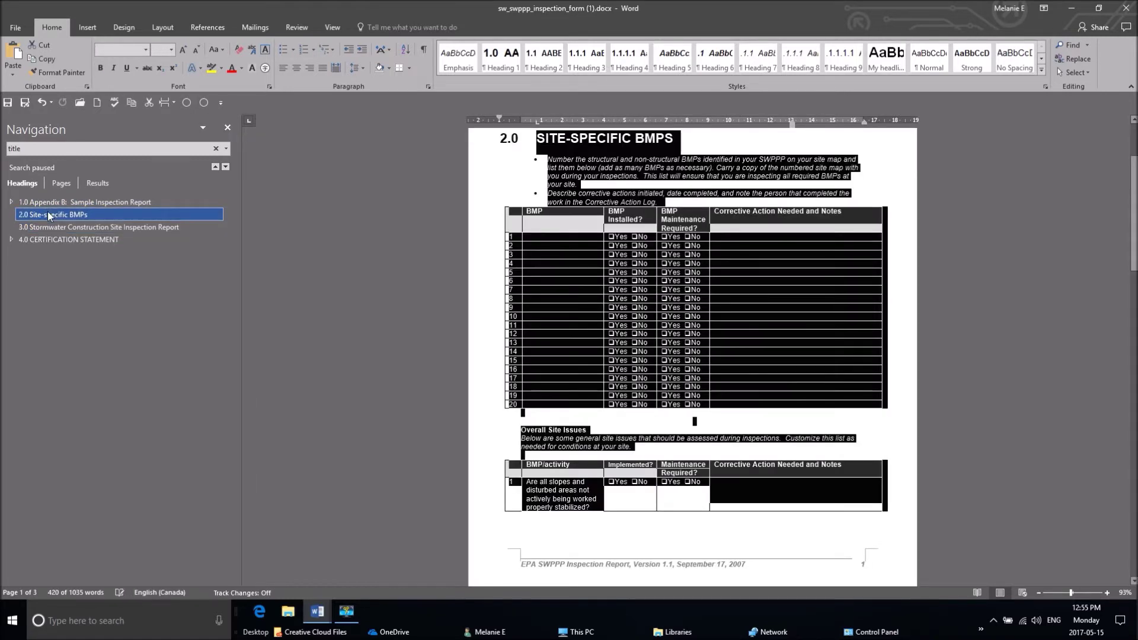
click(91, 231)
click(74, 243)
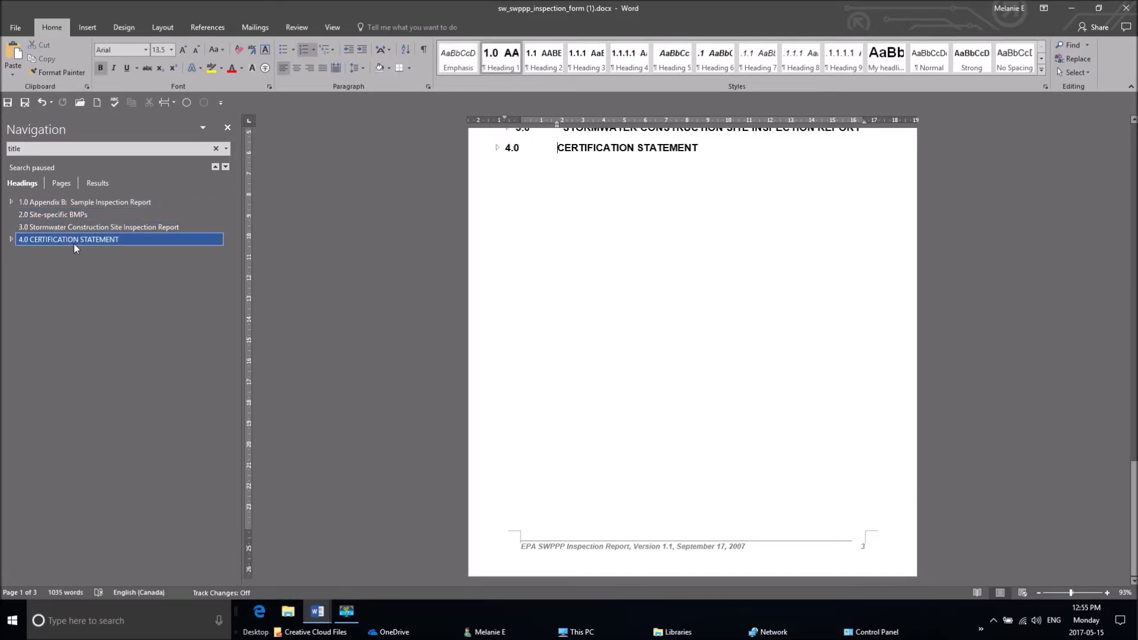
Step: Move the Certification Statement section above Site-specific BMPs in the outline, and check its new place in the document
drag(70, 240, 73, 212)
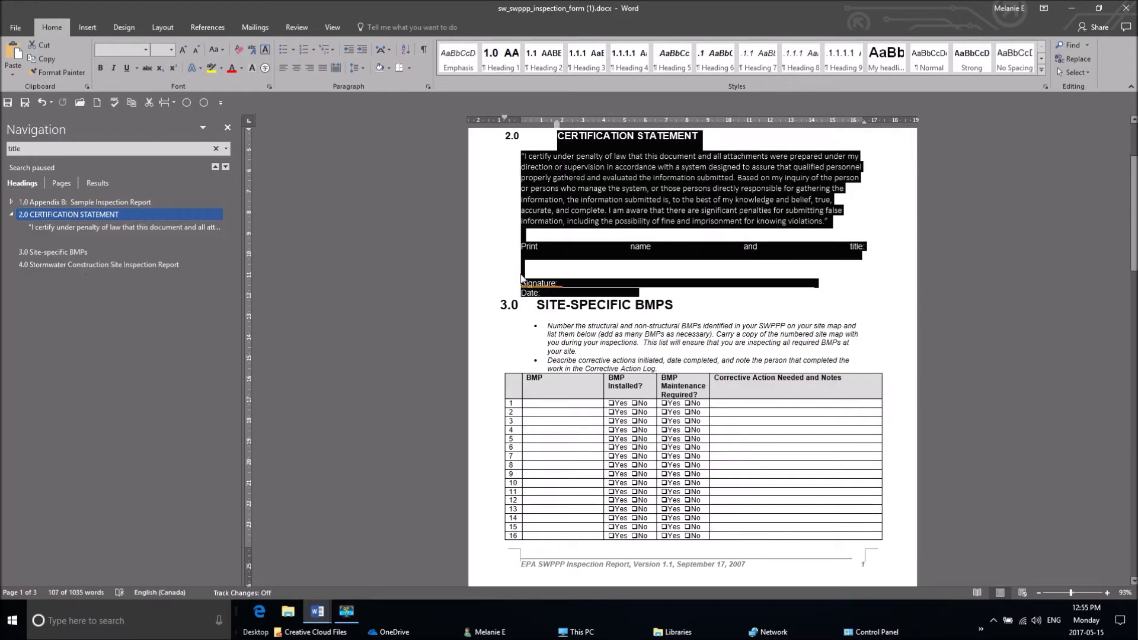
scroll(633, 403, up, 2)
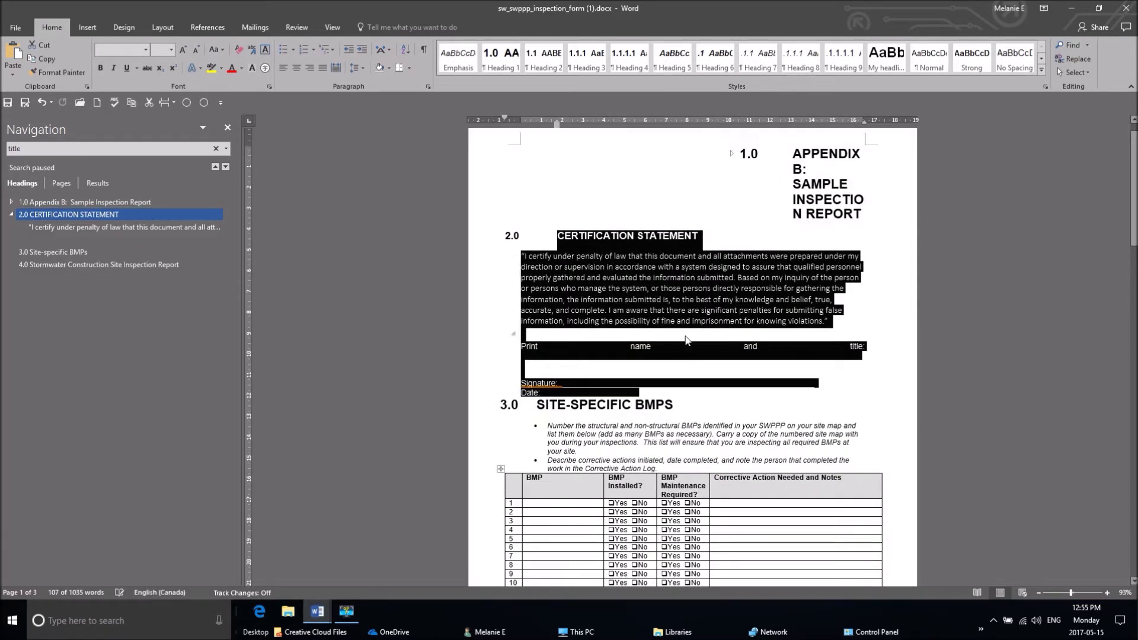
click(673, 309)
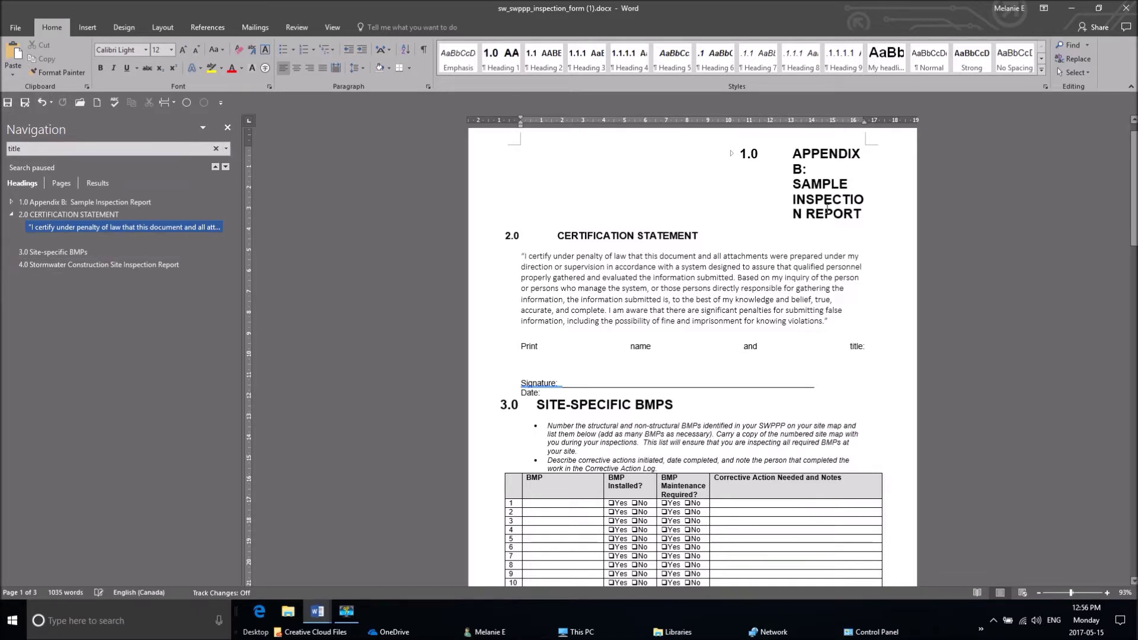
Step: Select the Certification Statement heading and look over the full gallery of styles without applying one
drag(709, 240, 554, 215)
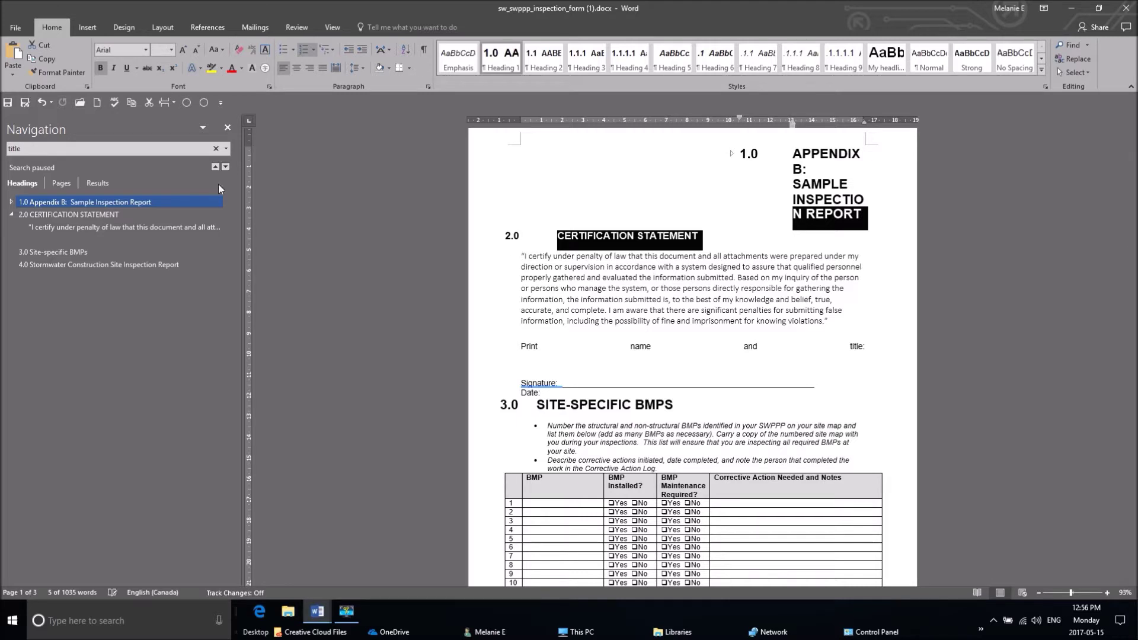
click(1042, 70)
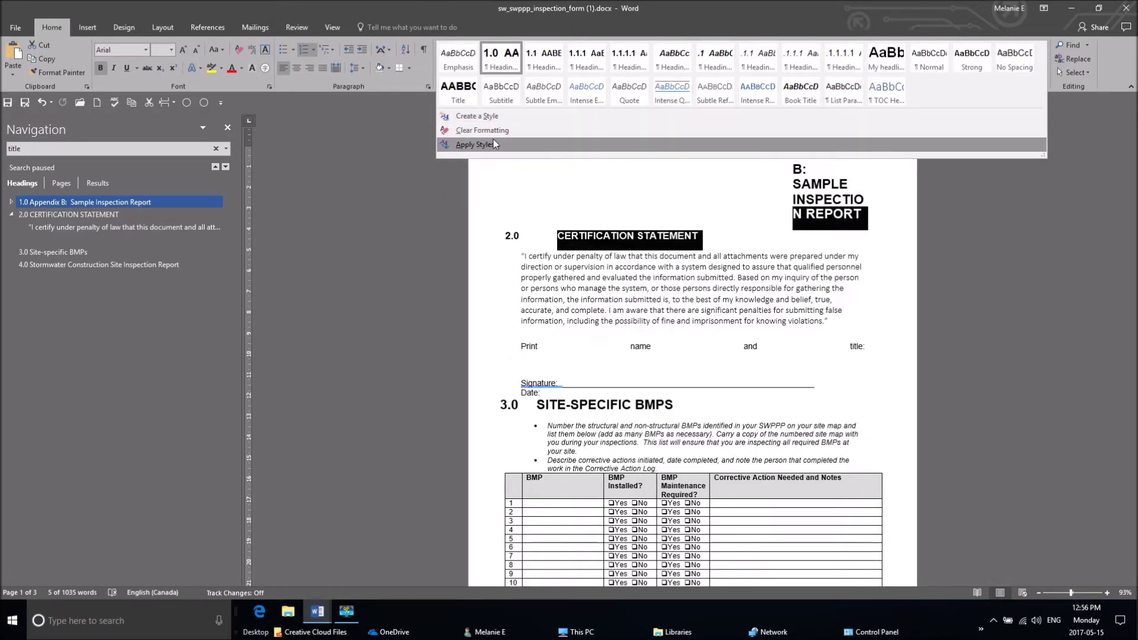
click(588, 278)
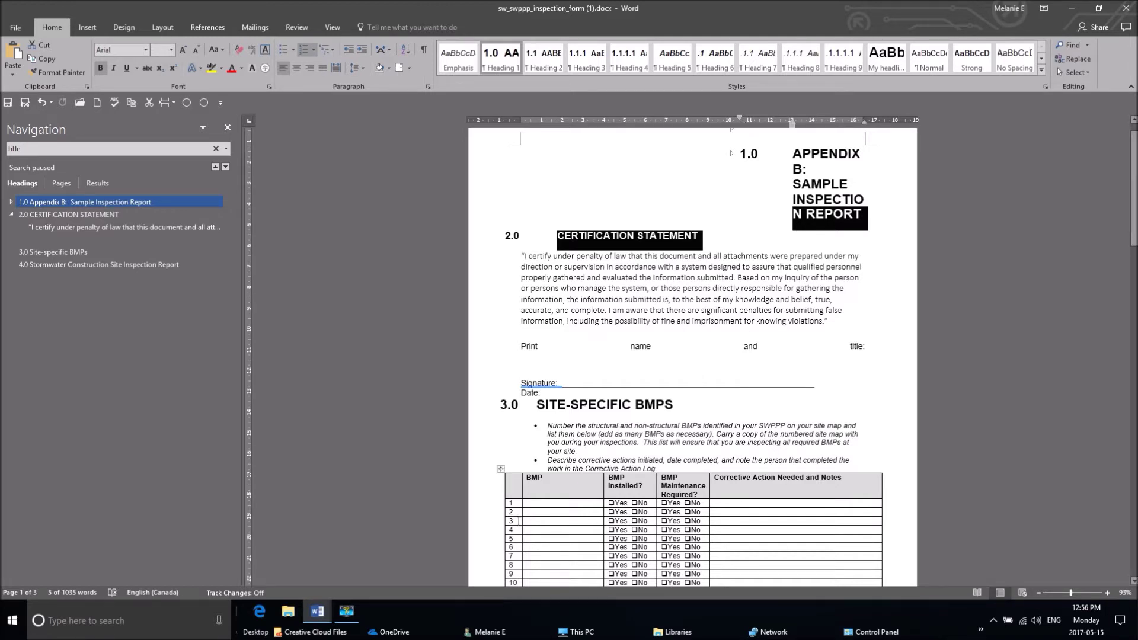
scroll(657, 522, down, 1)
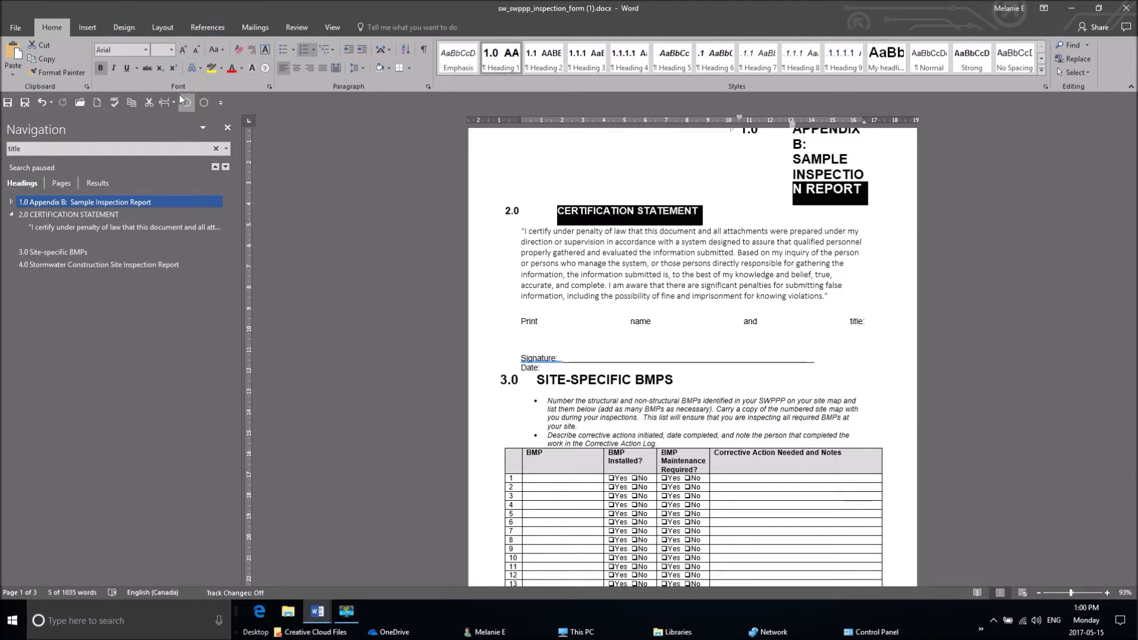
Step: Show the Quick Access Toolbar above the ribbon, and return it below the ribbon
right_click(191, 104)
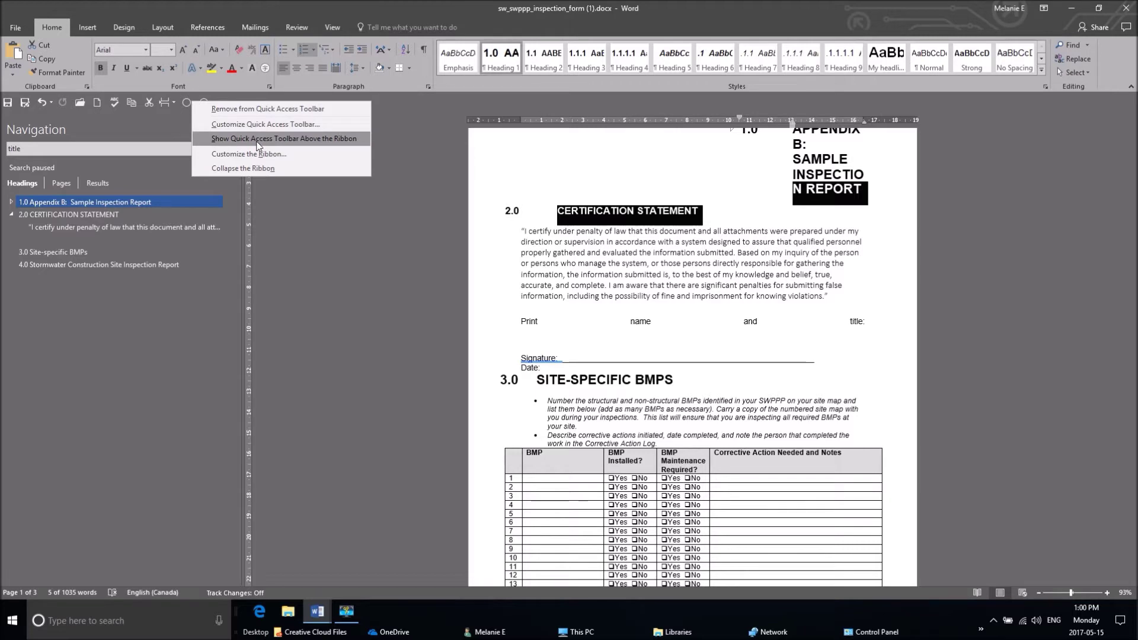
click(320, 142)
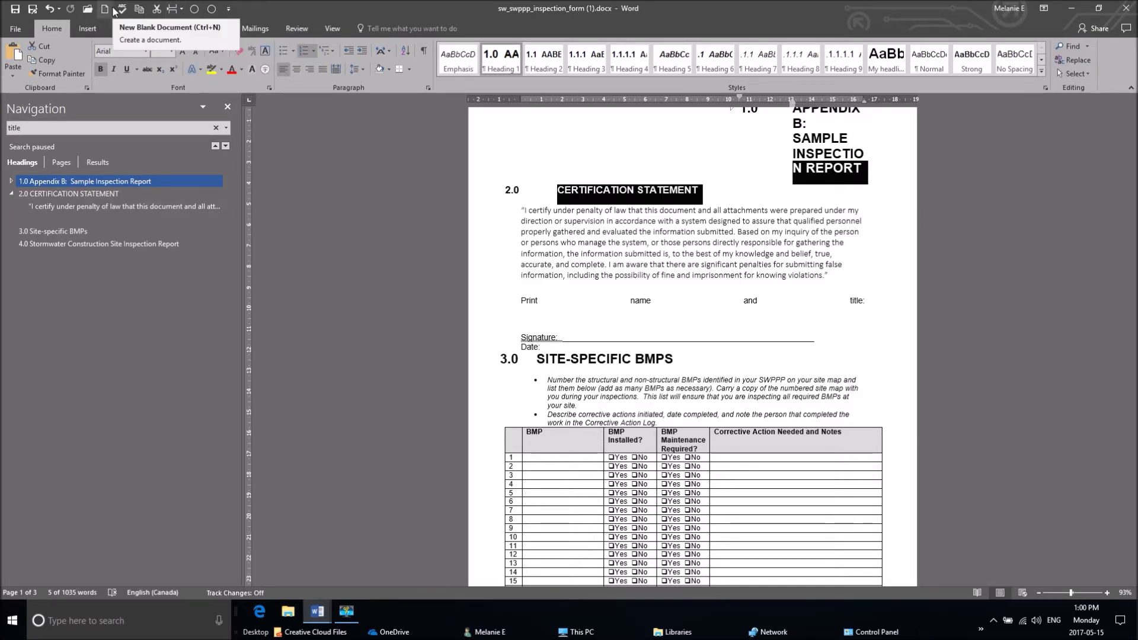
right_click(193, 9)
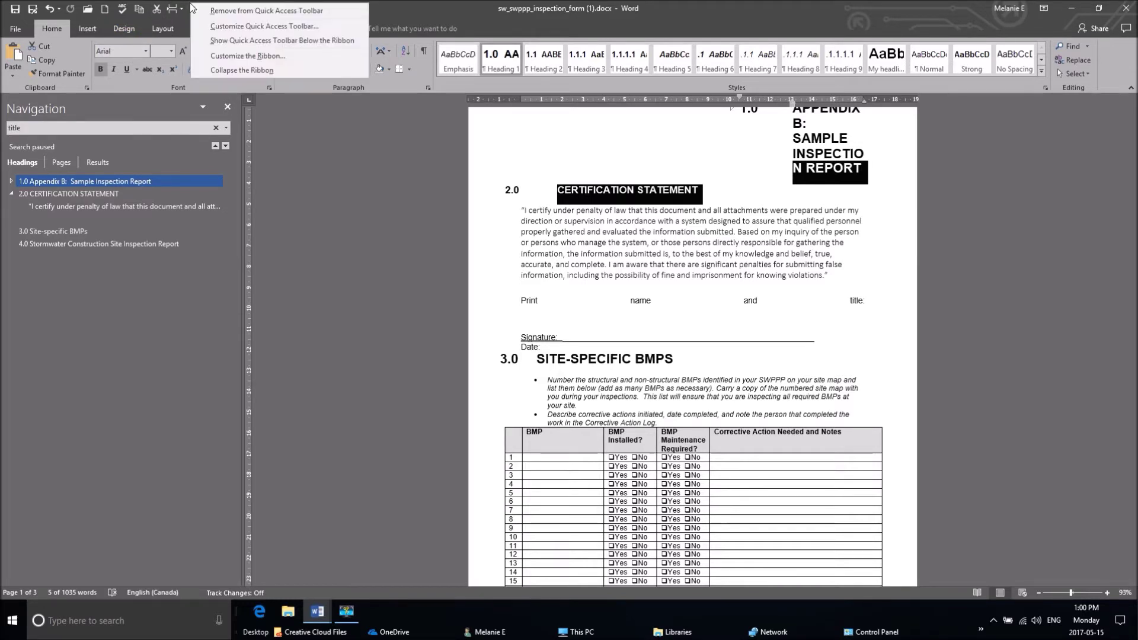
click(226, 46)
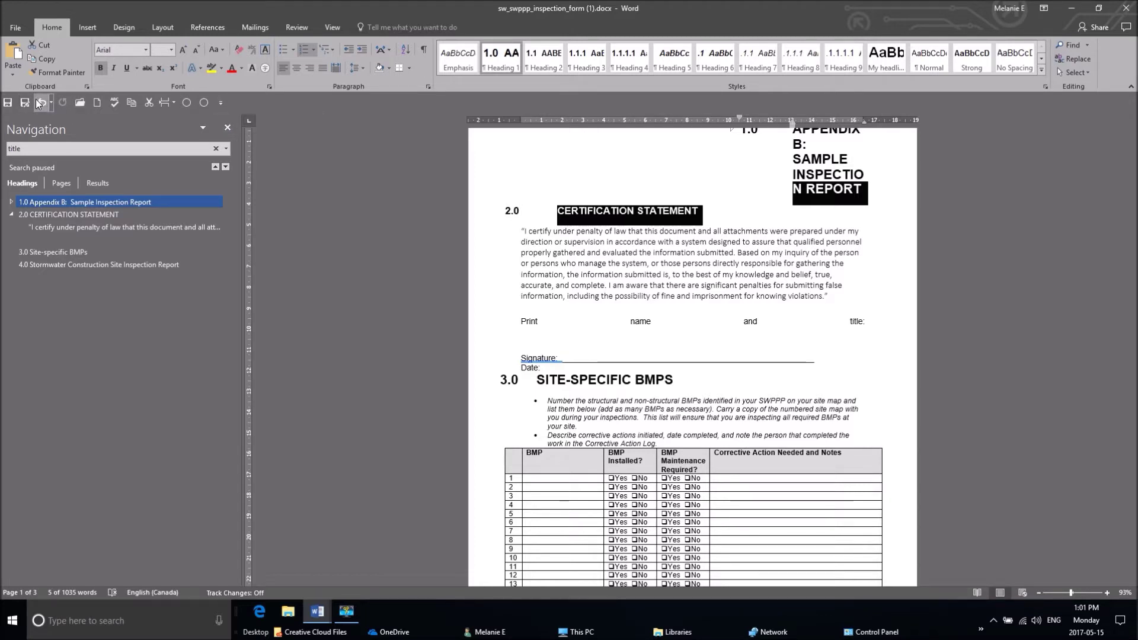
Step: Add the Text Styles and Numbering commands from the popular commands to the Quick Access Toolbar for all documents
click(222, 104)
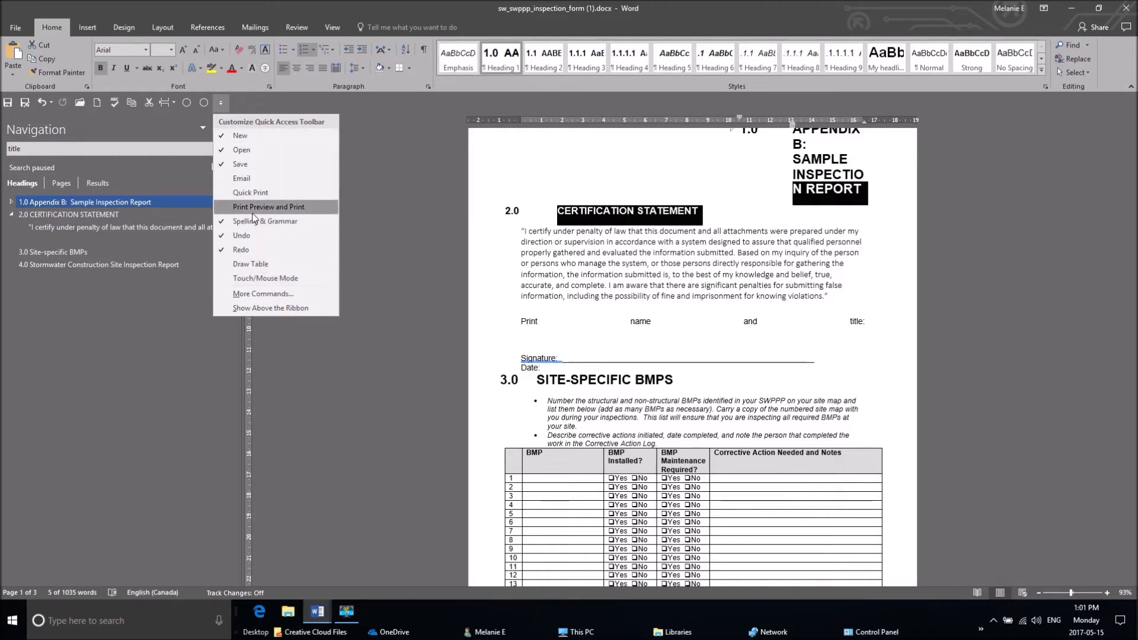
click(281, 295)
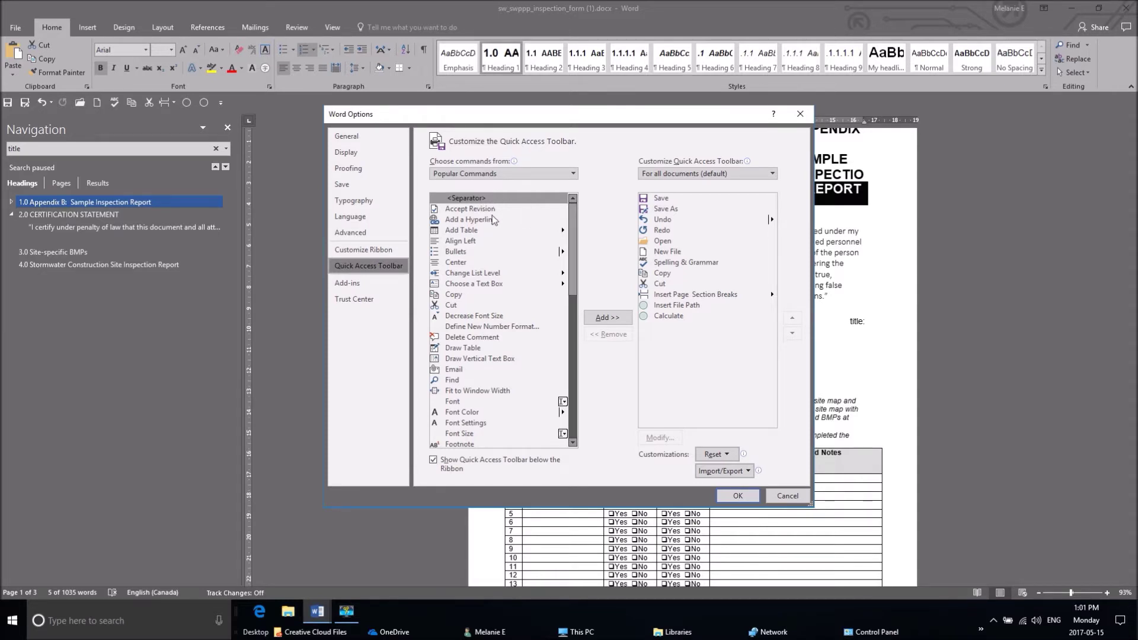
drag(574, 252, 570, 434)
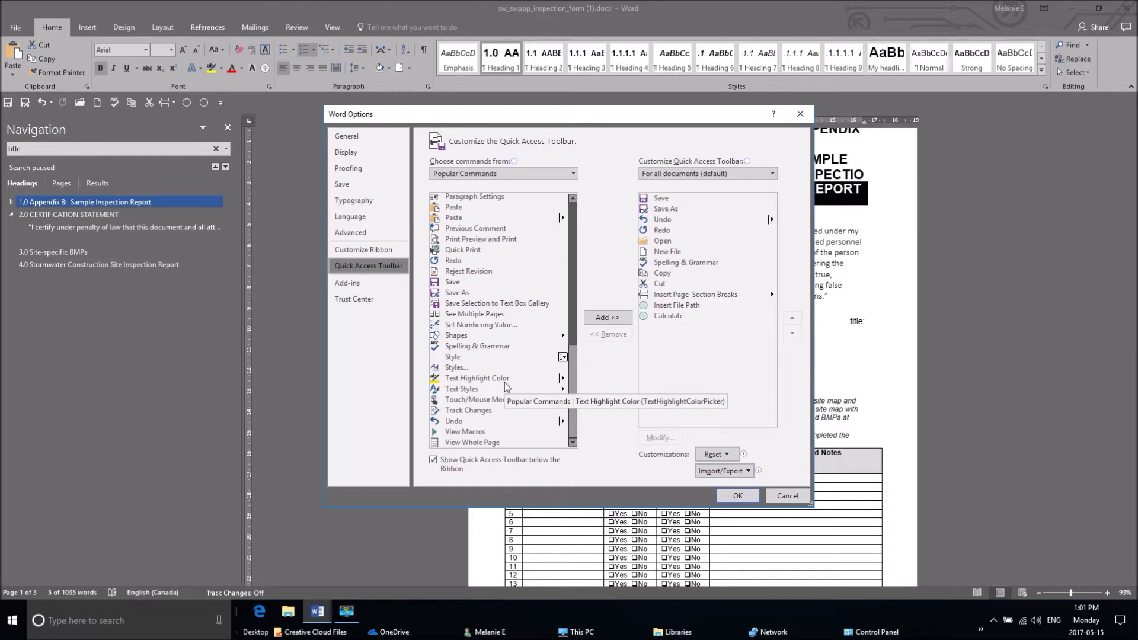
click(463, 390)
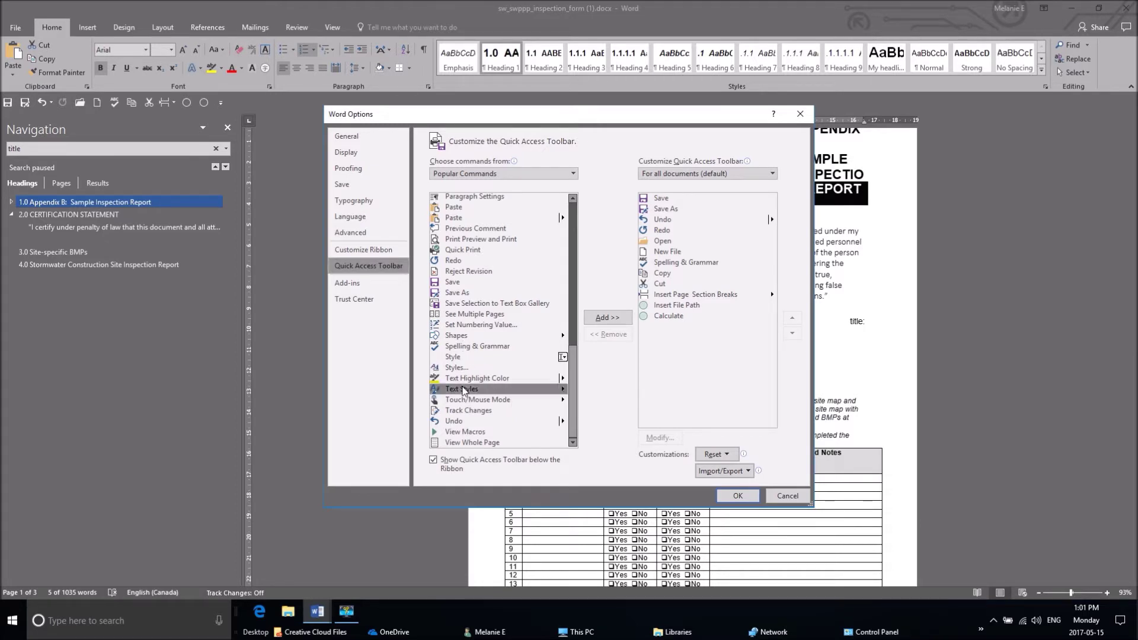
click(608, 318)
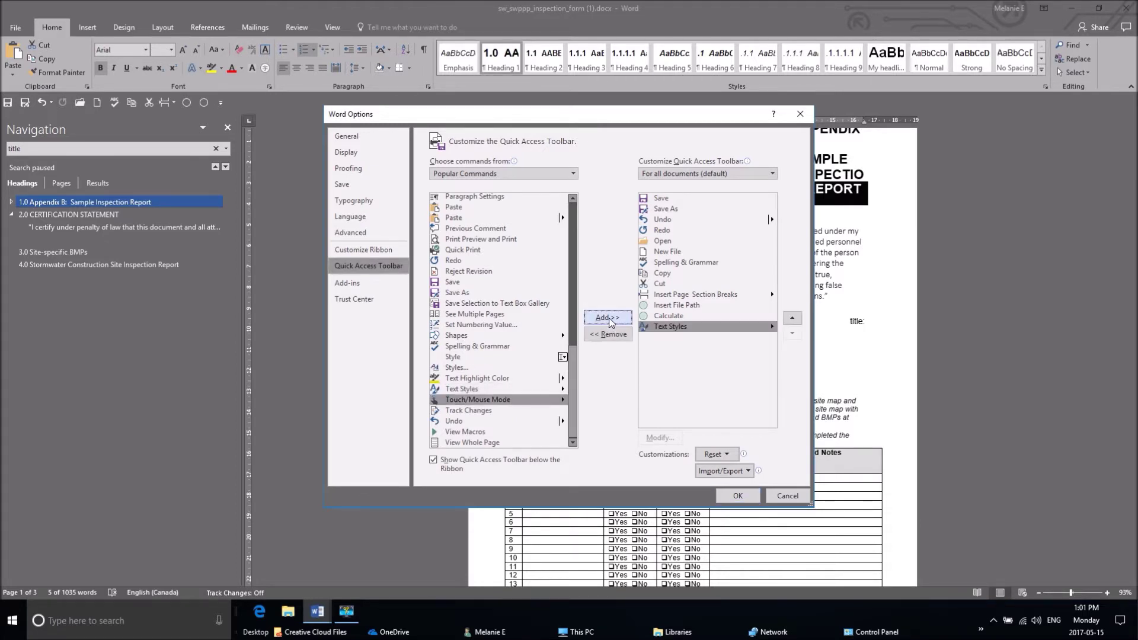
drag(574, 361, 566, 329)
scroll(554, 304, up, 3)
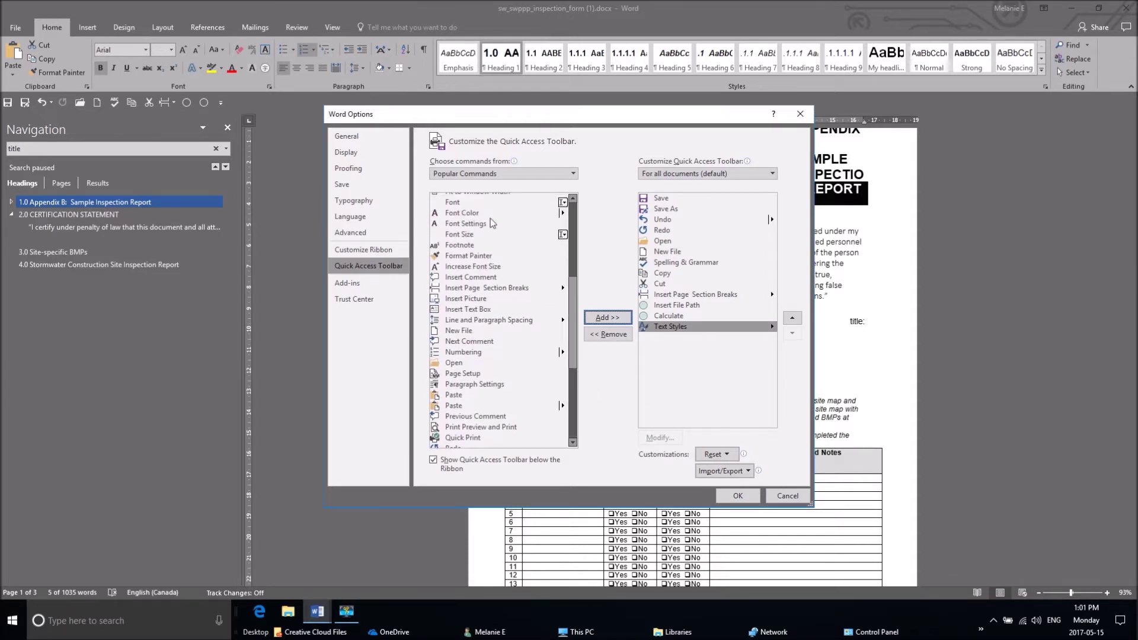
click(608, 317)
Step: Add the Very Loose command from All Commands to the Quick Access Toolbar directly after Undo, and apply the customization
click(725, 220)
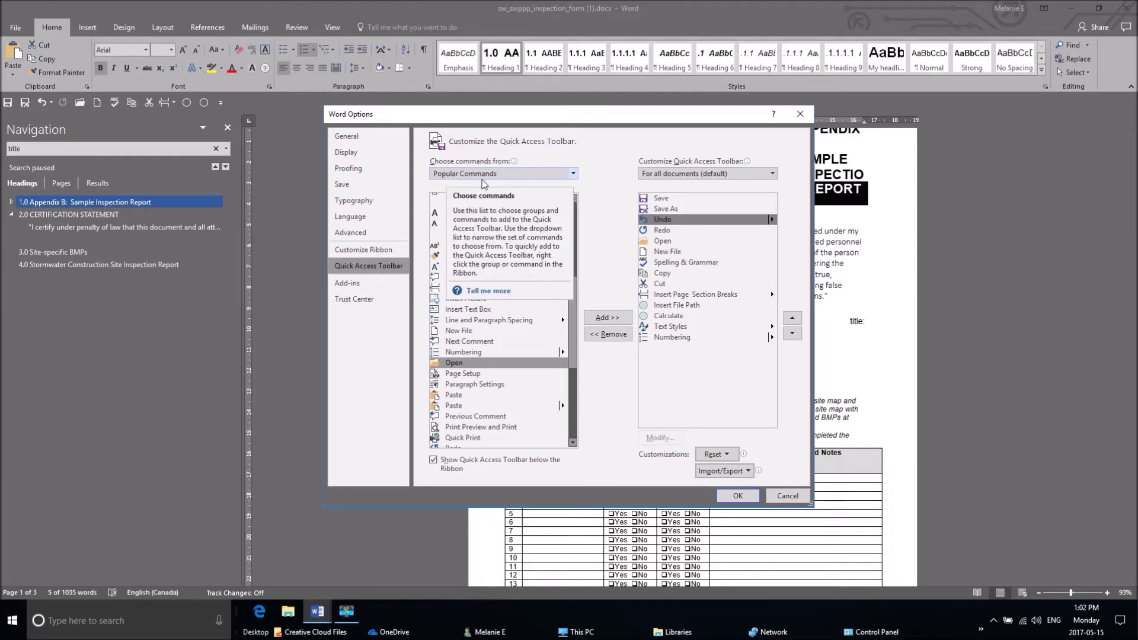
click(468, 174)
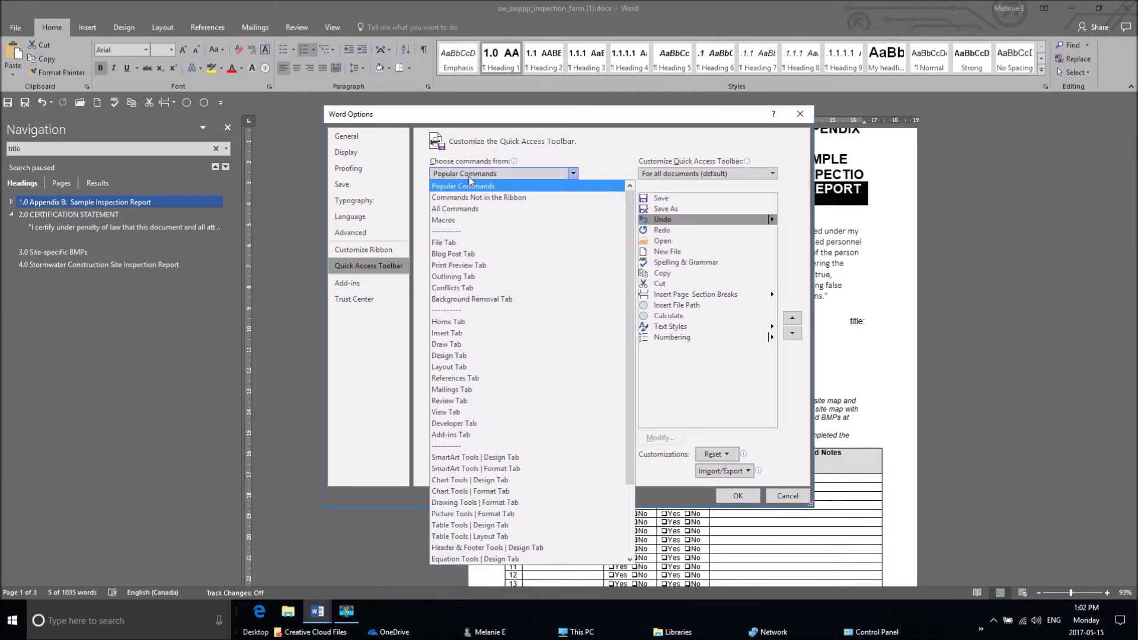
click(472, 209)
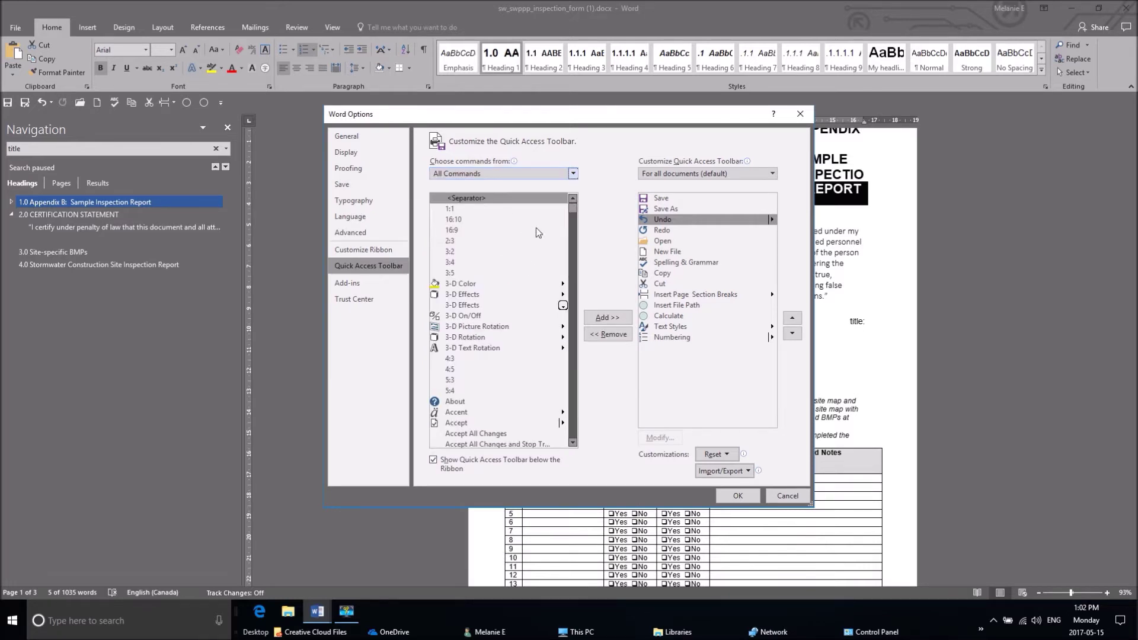
drag(572, 218, 579, 308)
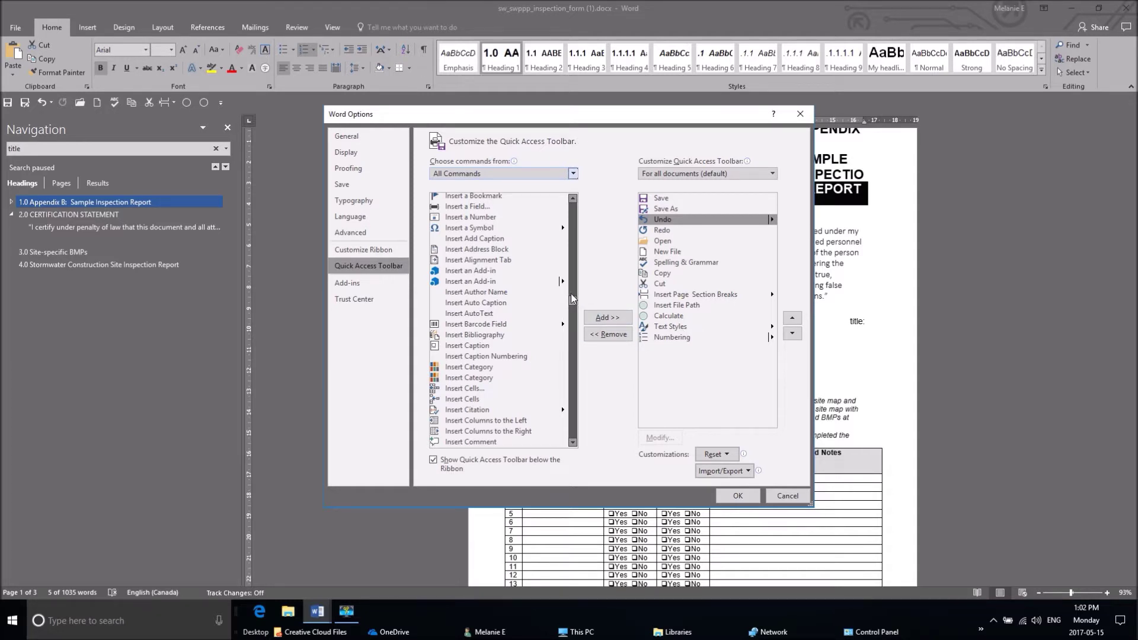
drag(573, 299, 578, 314)
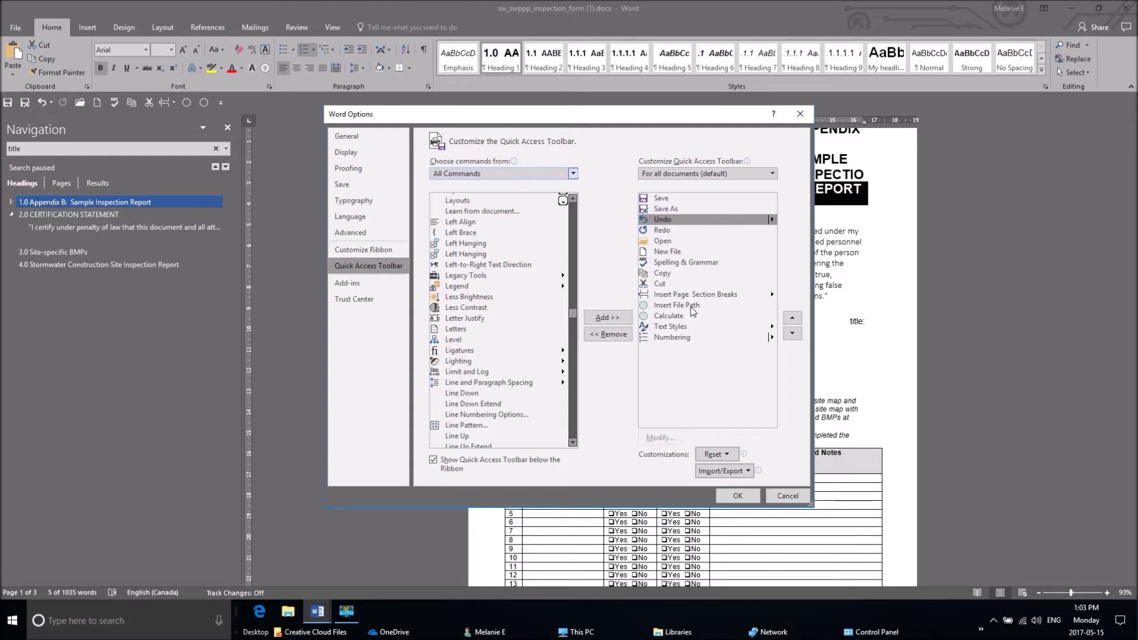
drag(572, 319, 571, 435)
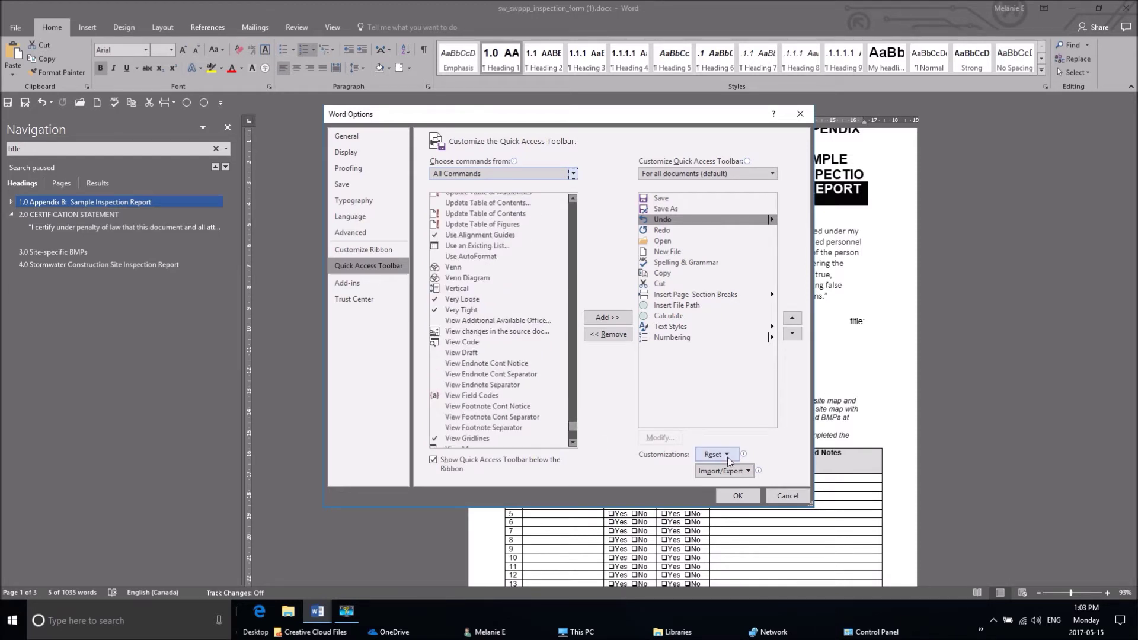
click(492, 257)
click(472, 299)
click(607, 317)
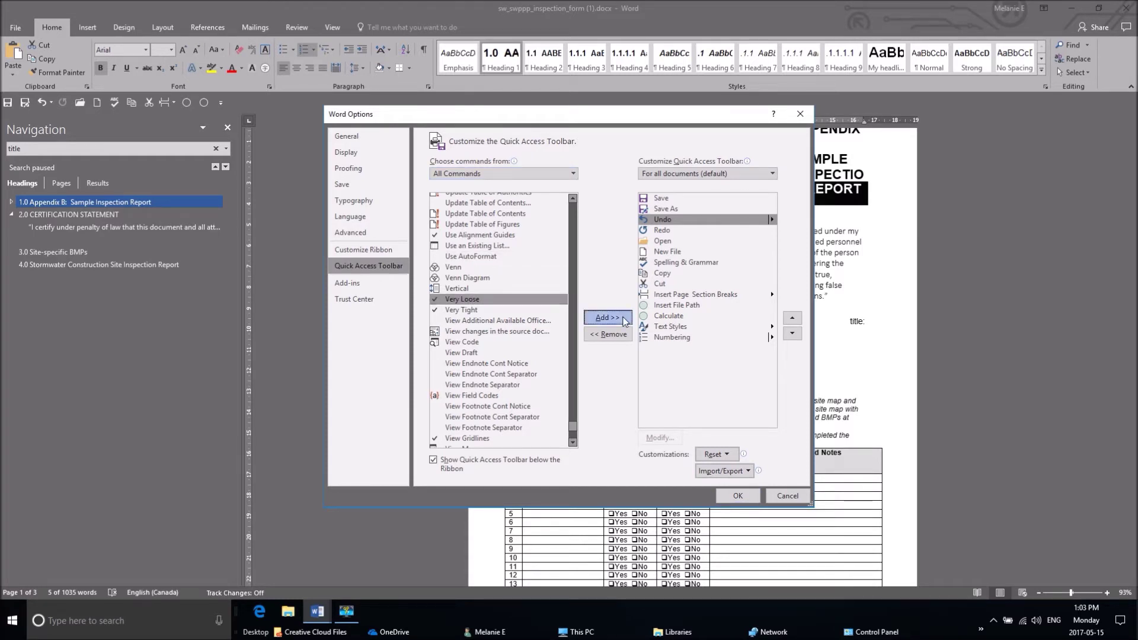
click(737, 495)
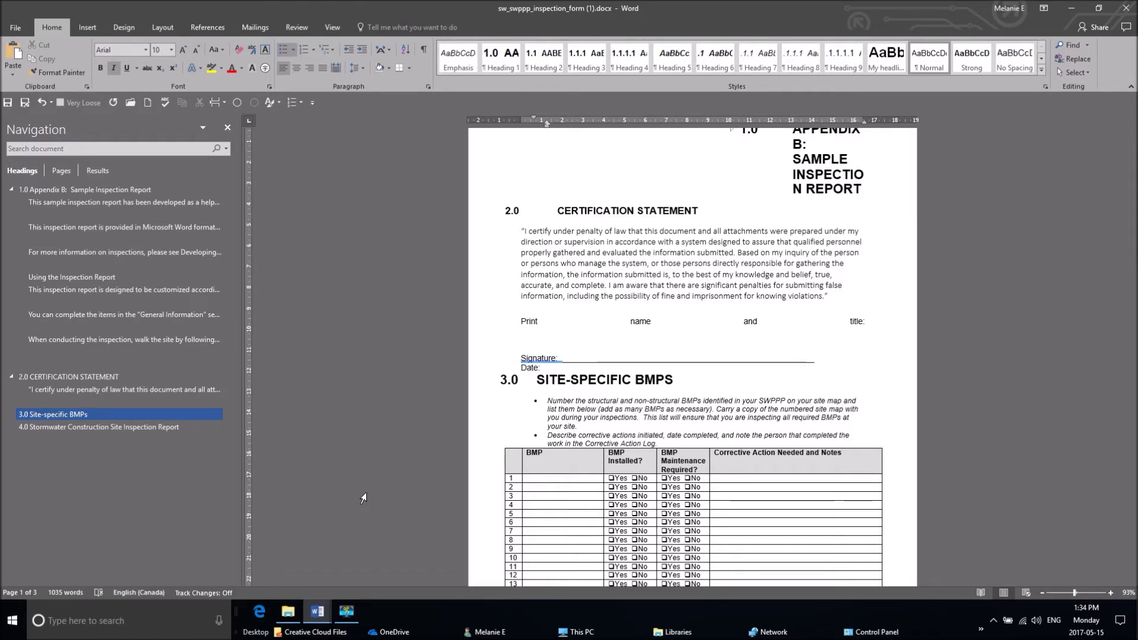
Step: Browse the list of recent documents down to its oldest entries
click(8, 27)
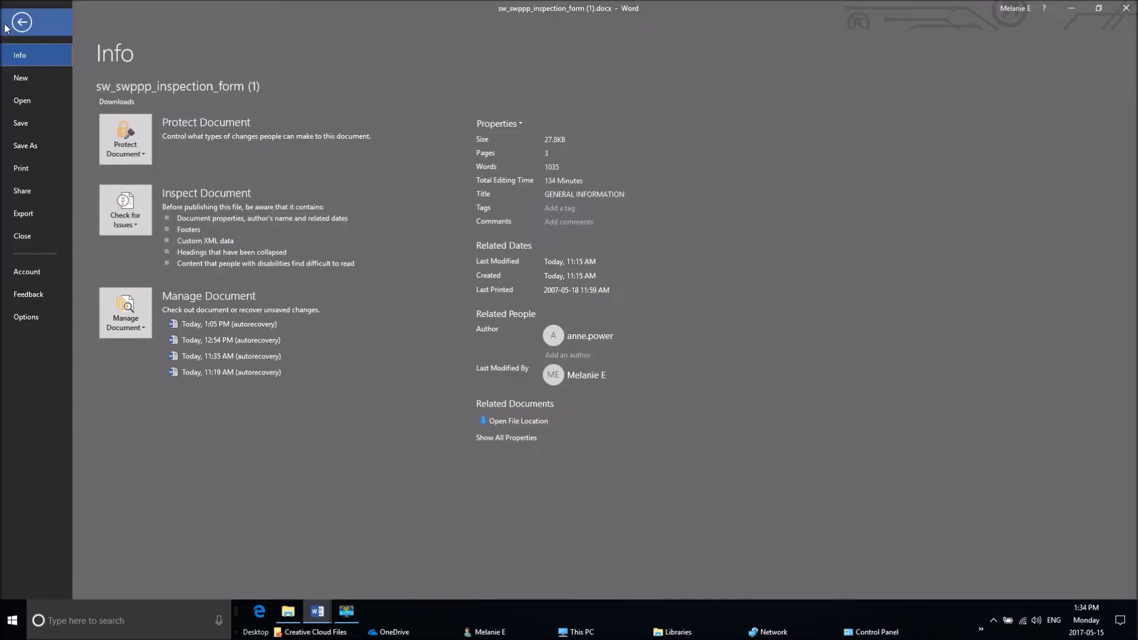
click(19, 103)
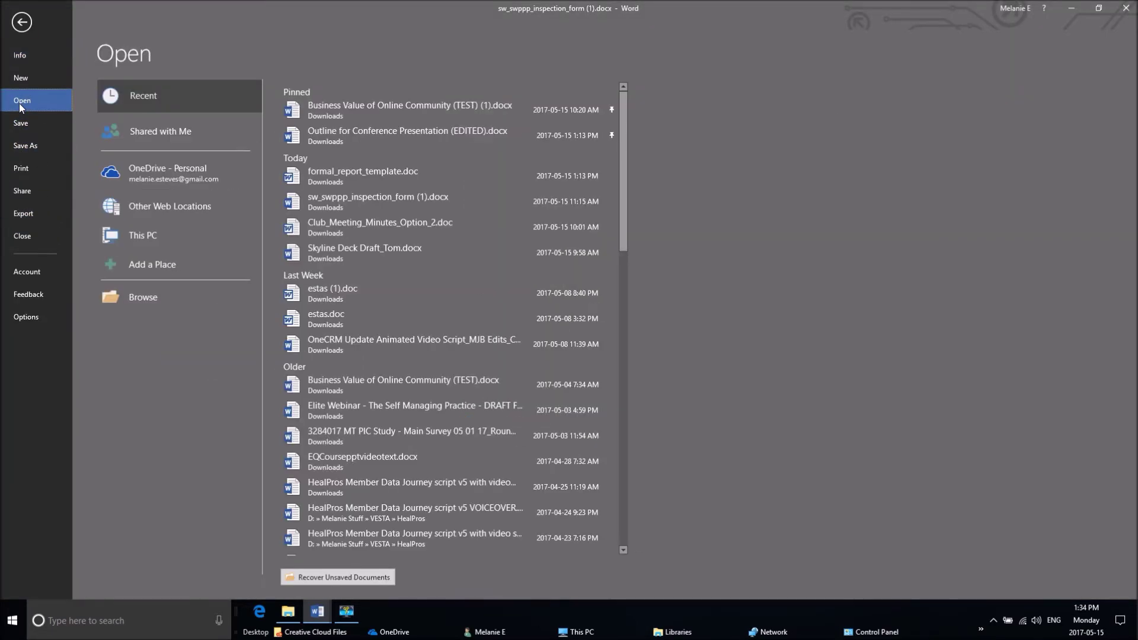
click(22, 23)
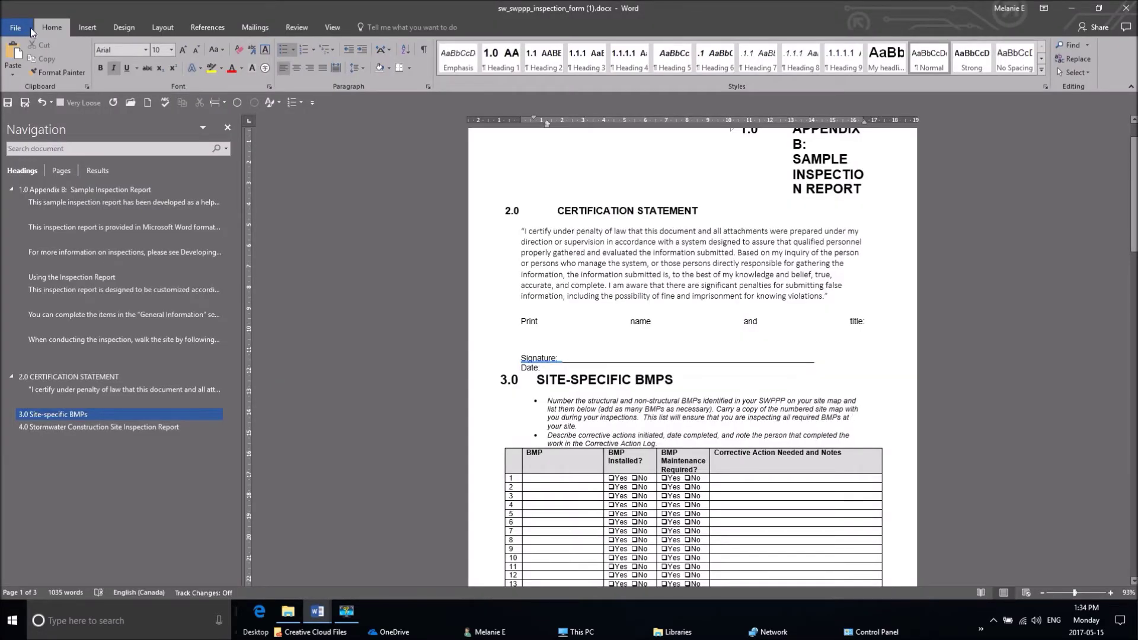
click(132, 105)
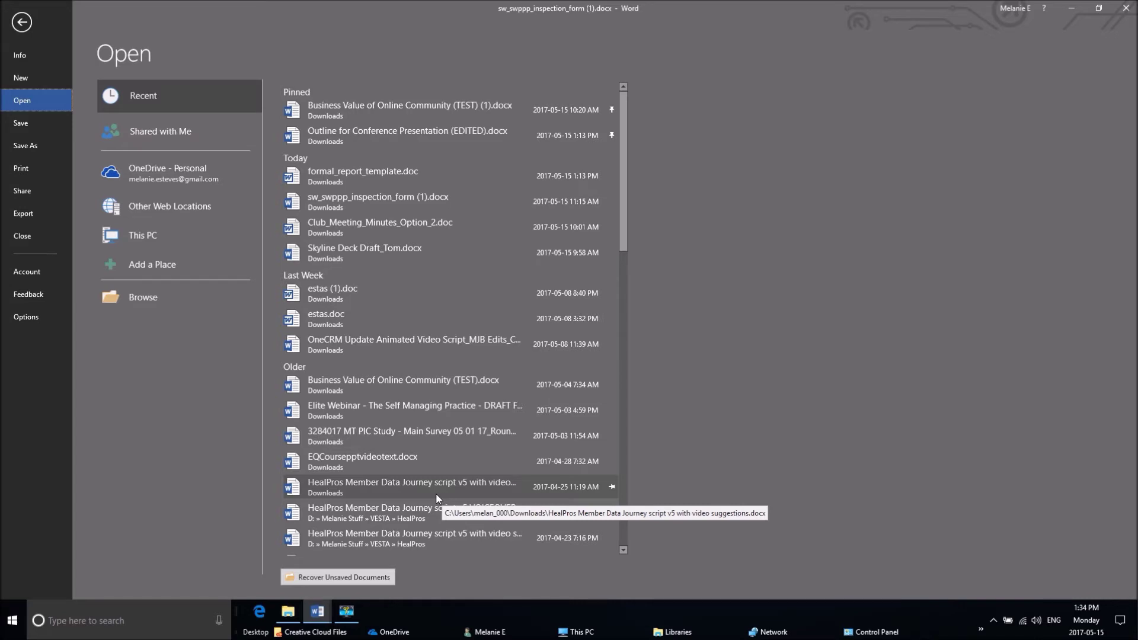
mouse_move(623, 218)
mouse_down()
mouse_move(624, 505)
mouse_move(658, 179)
mouse_move(652, 538)
mouse_up()
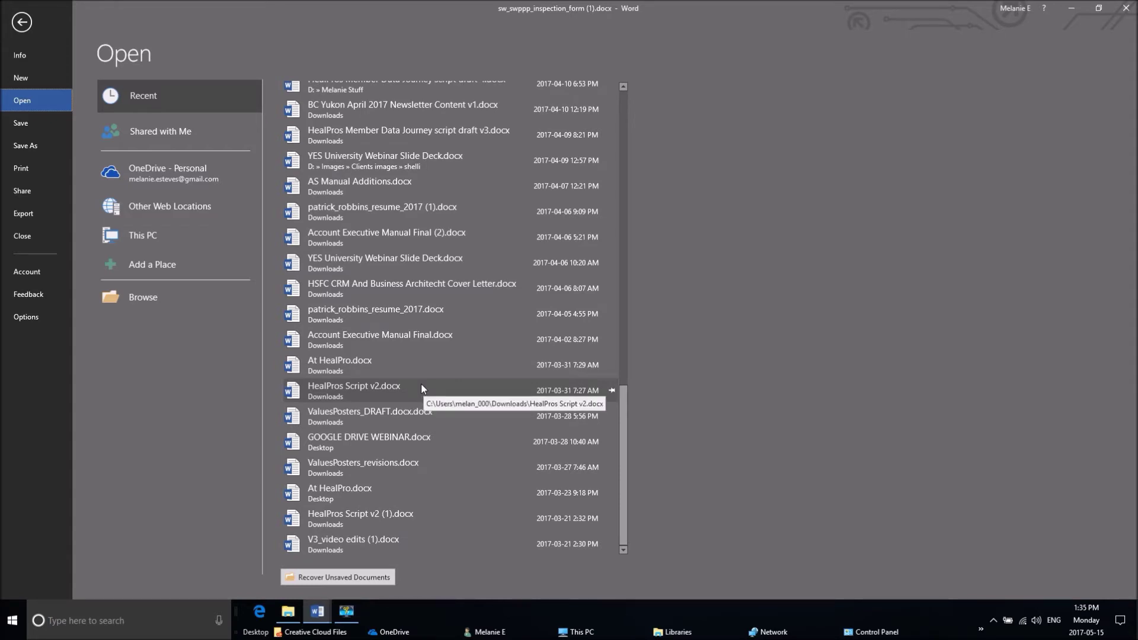
Step: In the advanced display options, lower the number of Recent Documents shown by three, raise it by three again, and accept the options
click(26, 317)
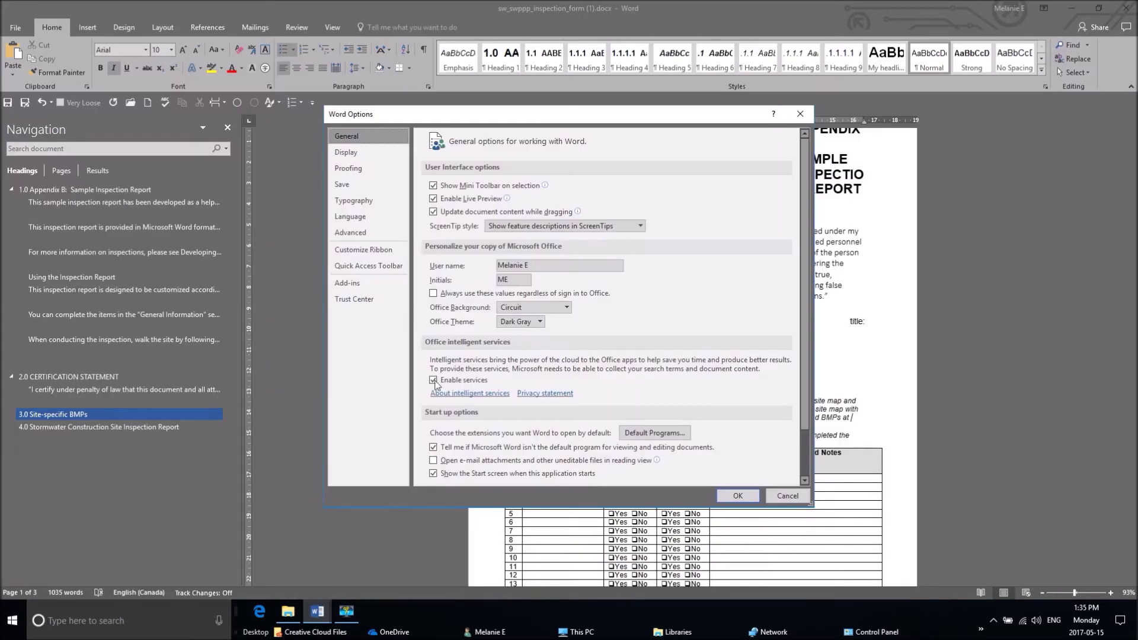
click(374, 234)
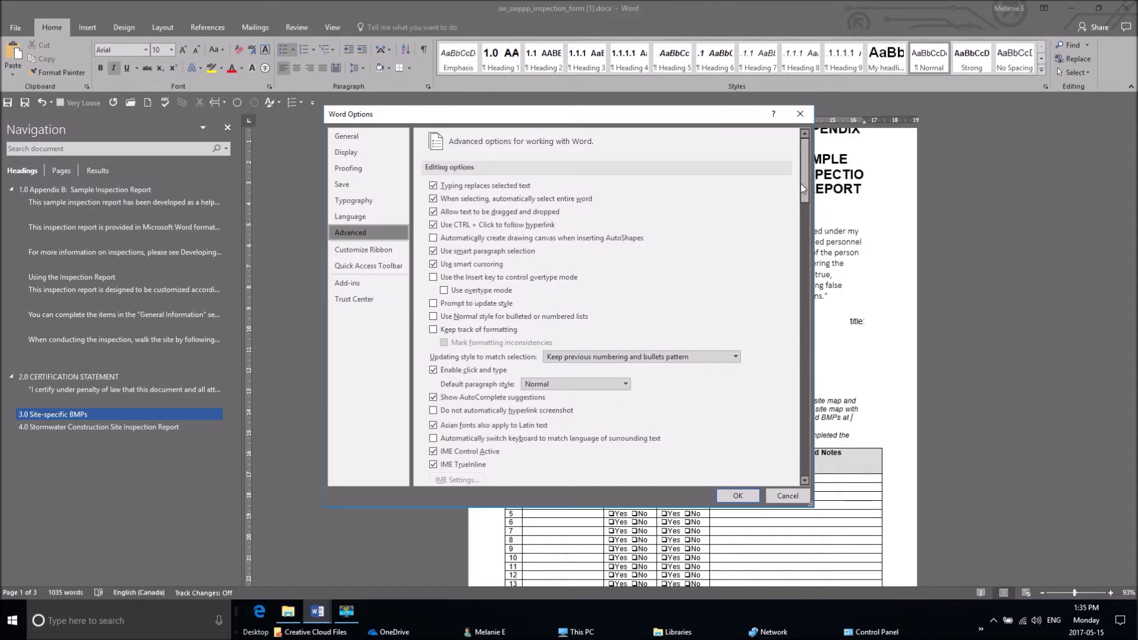
drag(804, 188, 813, 296)
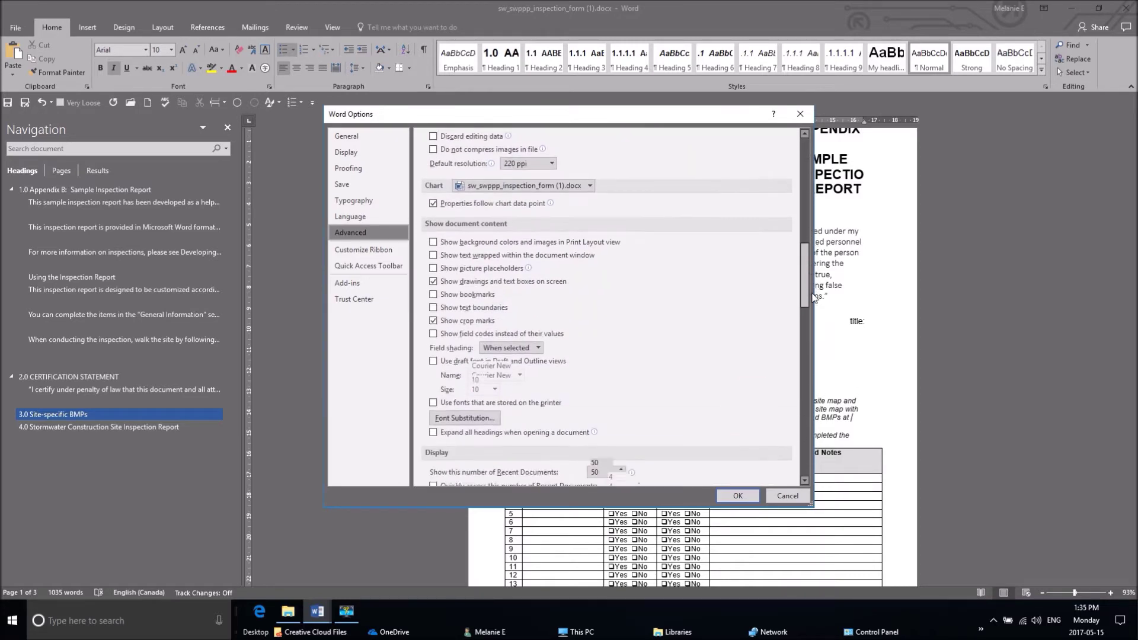
scroll(782, 306, down, 8)
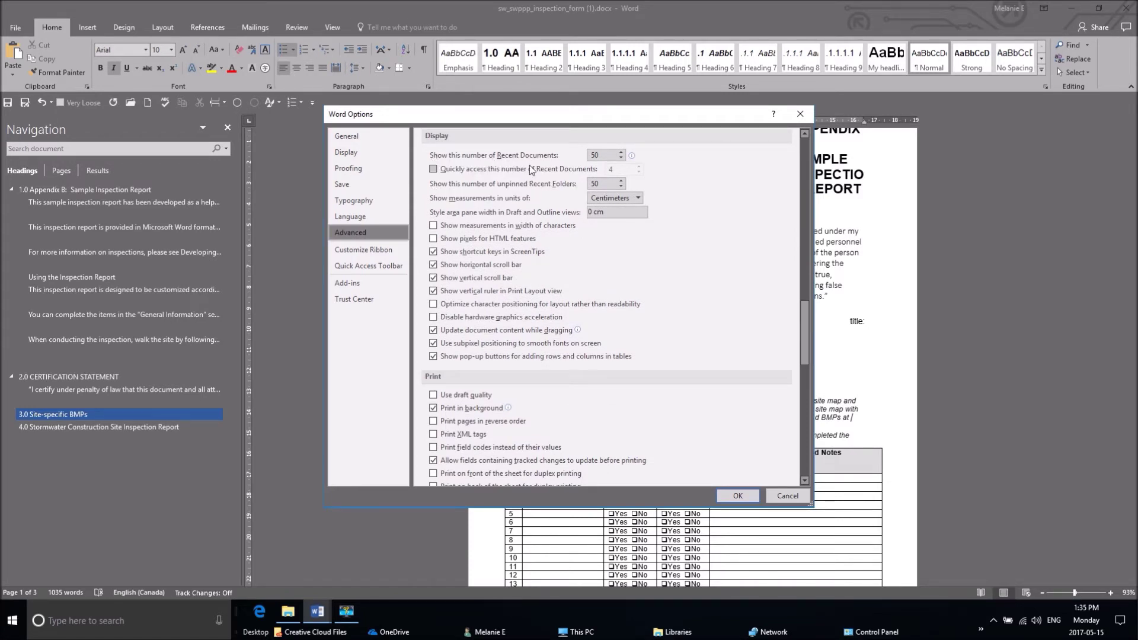
drag(599, 157, 580, 158)
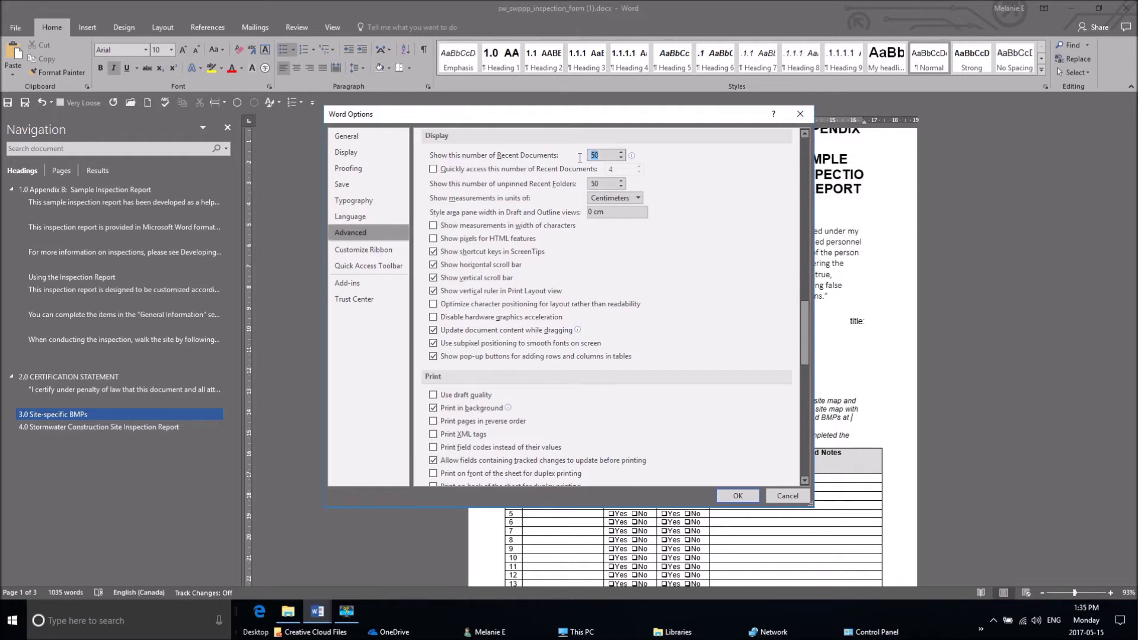
click(621, 158)
click(620, 158)
click(621, 158)
click(621, 151)
click(621, 151)
click(620, 151)
click(738, 496)
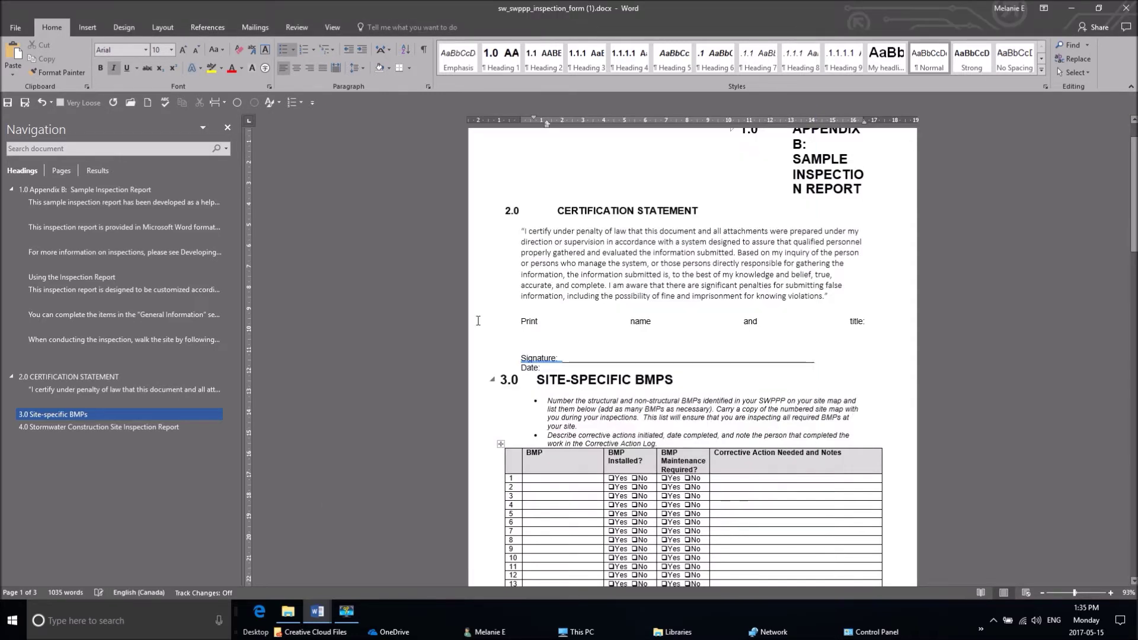
Step: Pin the Skyline Deck draft in the recent documents list, and unpin it again
click(130, 105)
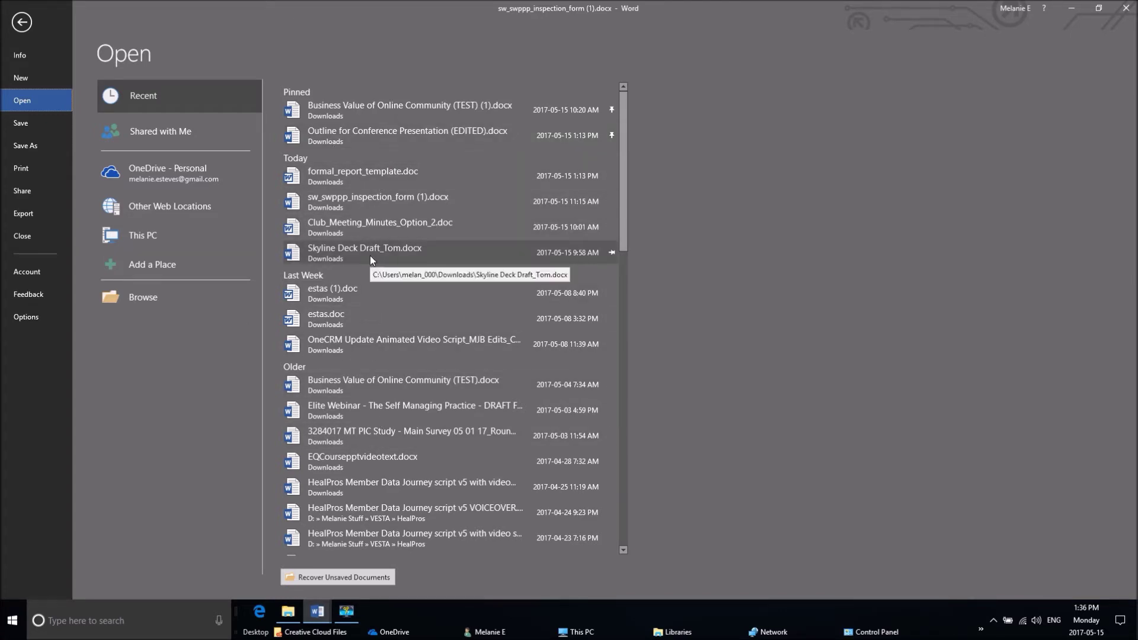
click(611, 253)
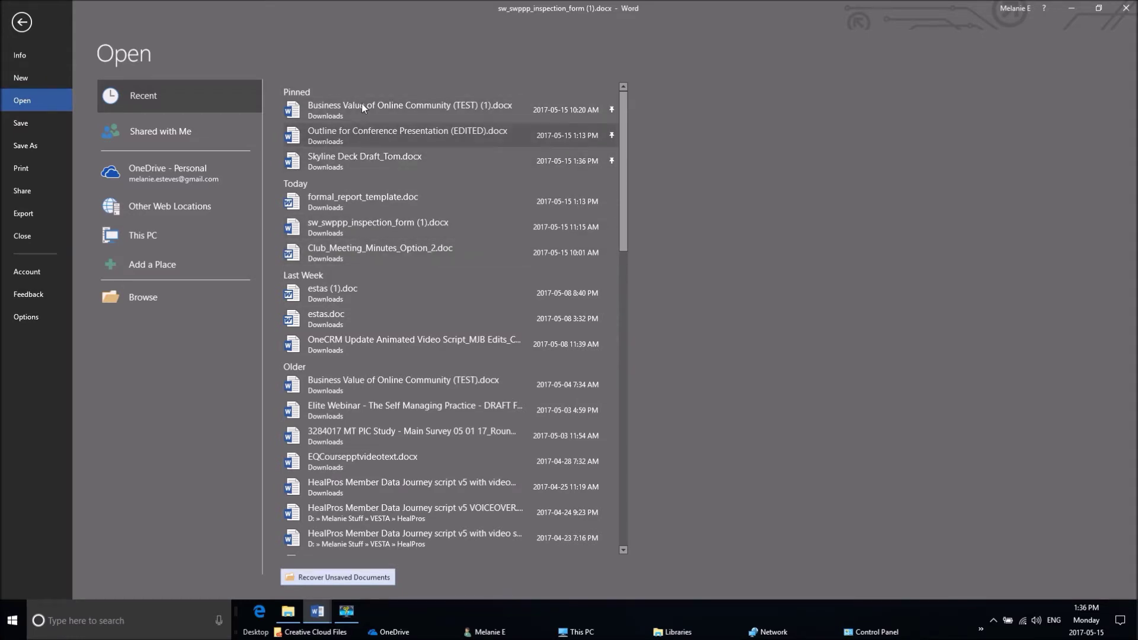
click(611, 161)
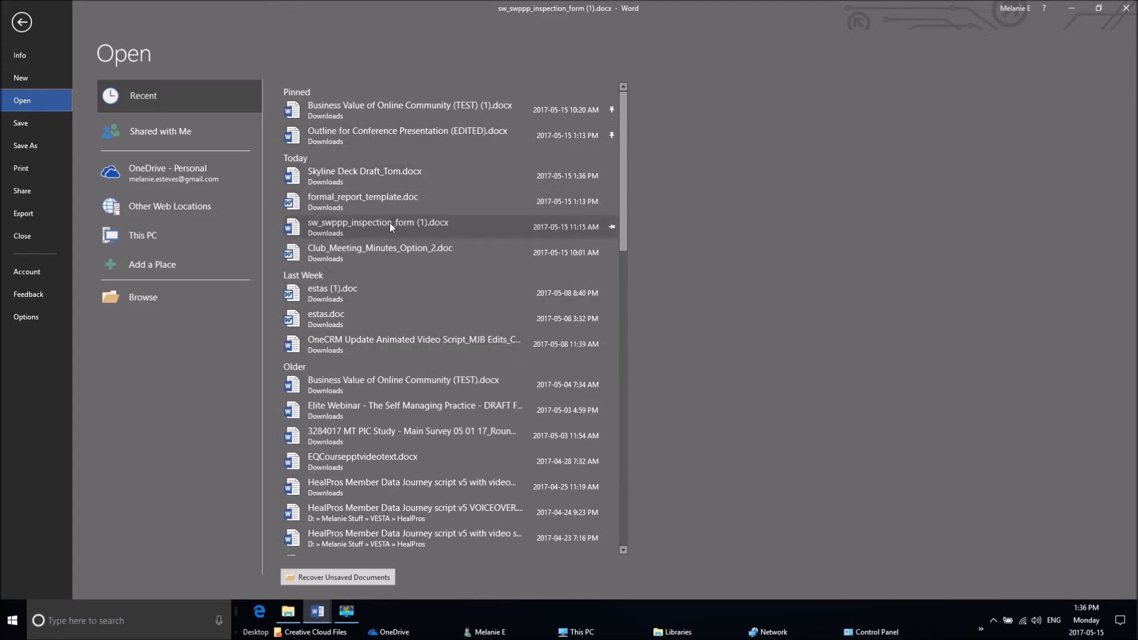
right_click(393, 175)
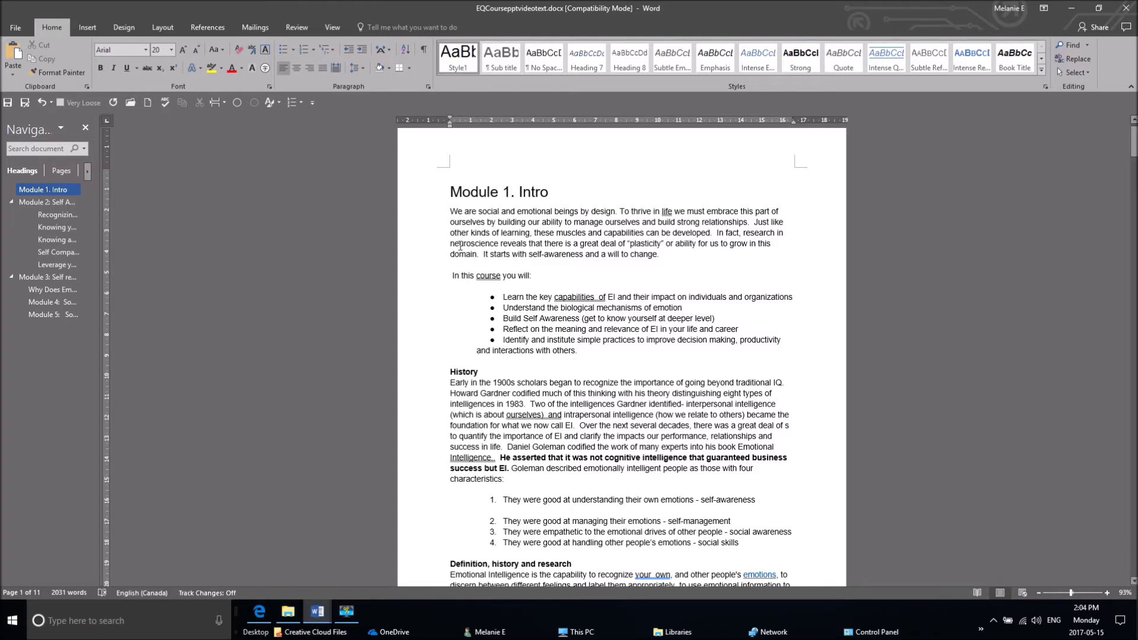
Step: Insert the picture 22603807_xl.jpg from Downloads at the start of the first paragraph under Module 1. Intro
click(447, 211)
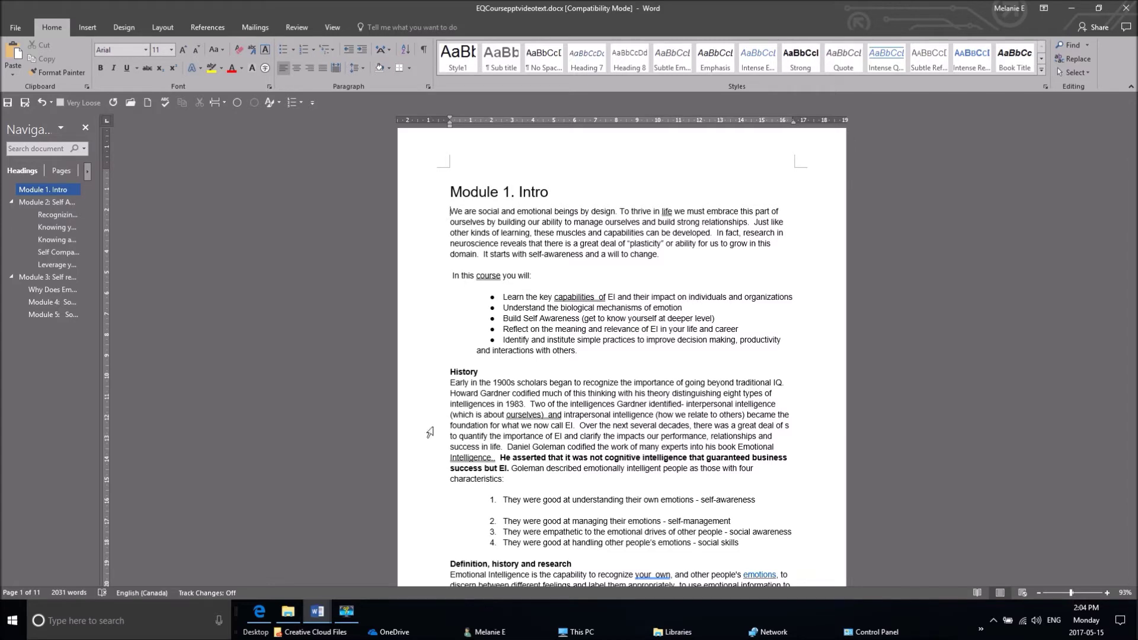
click(86, 28)
click(128, 58)
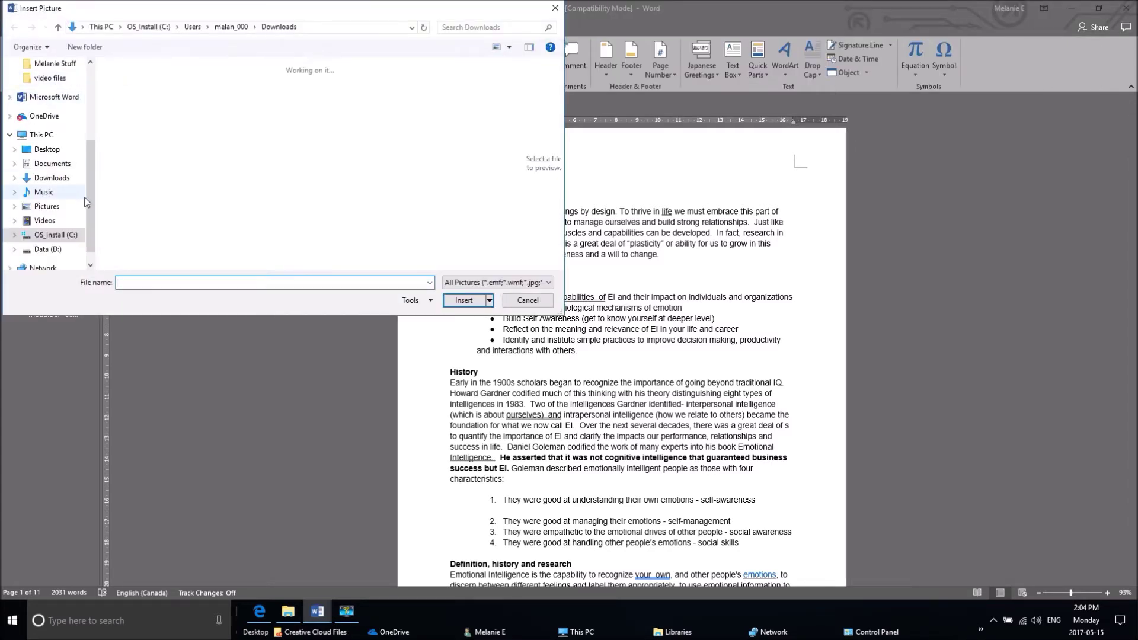
click(59, 180)
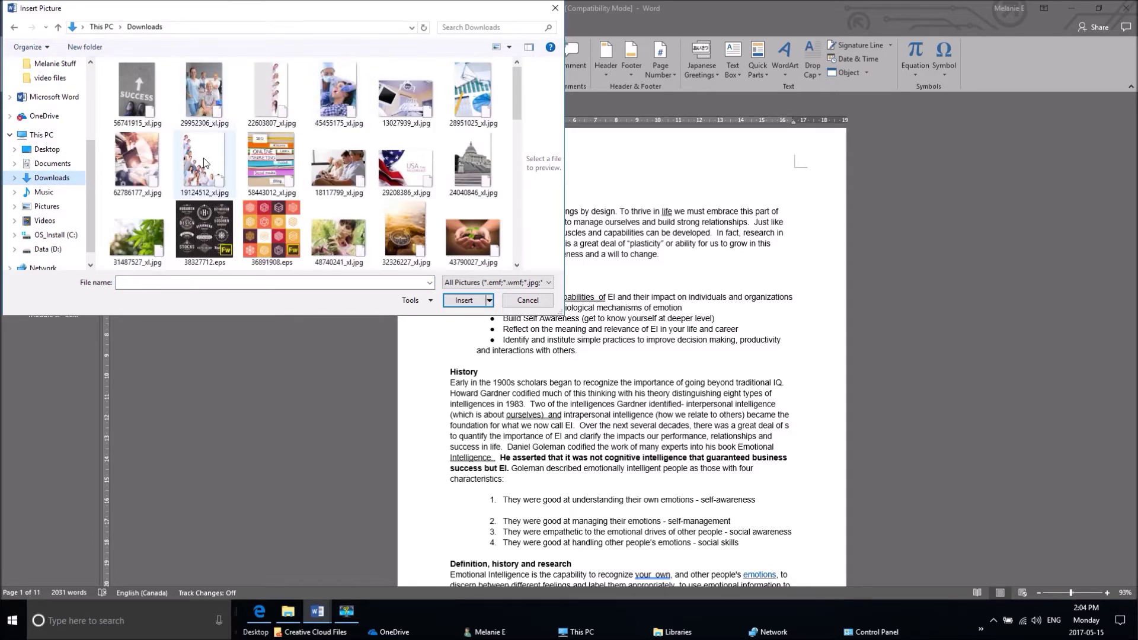
click(271, 100)
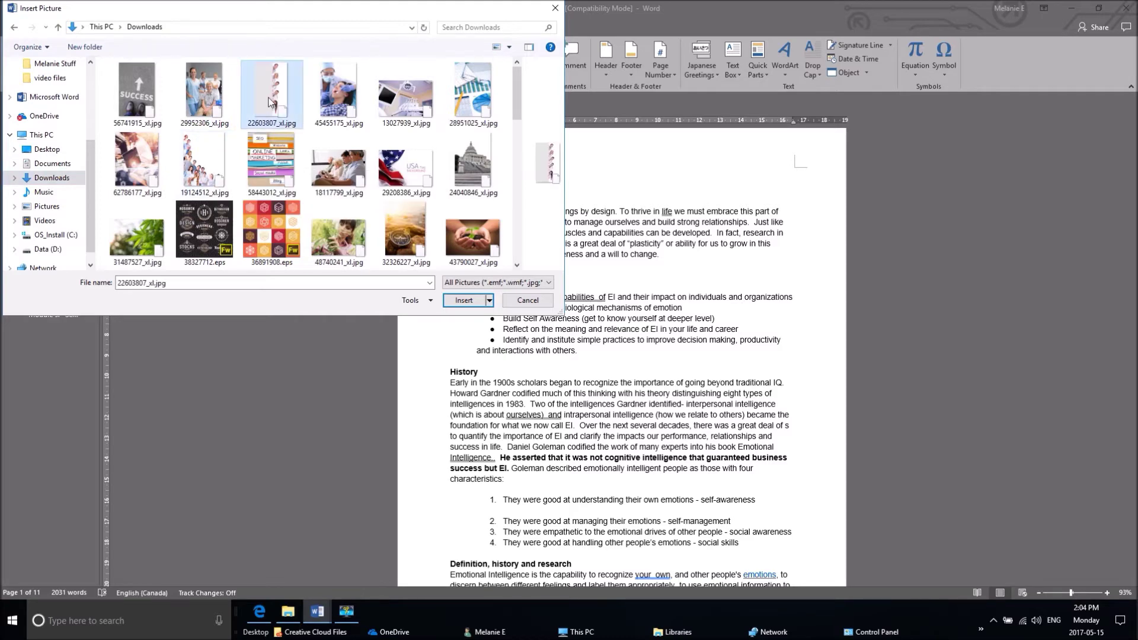
click(467, 301)
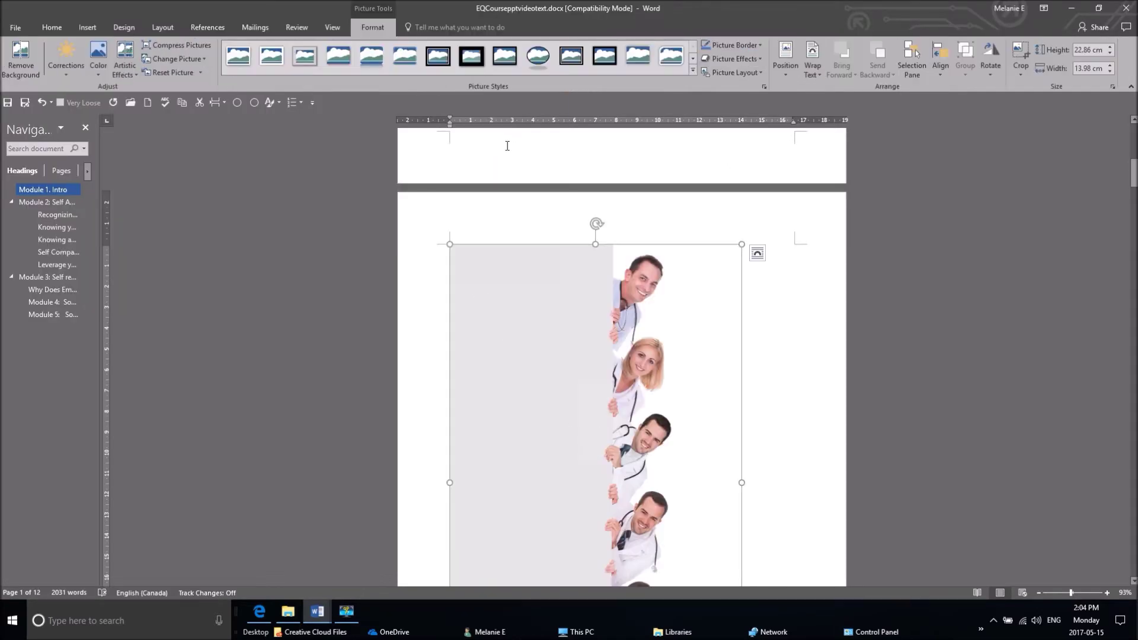
Step: Shrink the picture to about 9.48 cm high by 5.79 cm wide, and set its text wrapping to Tight
scroll(563, 457, down, 5)
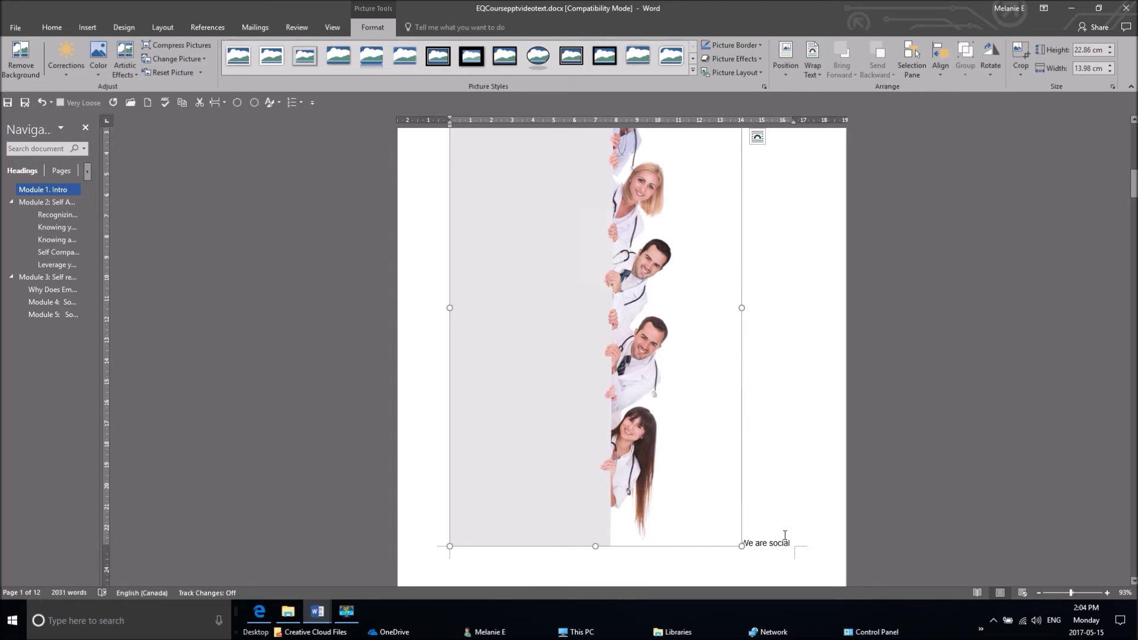
drag(736, 550, 572, 231)
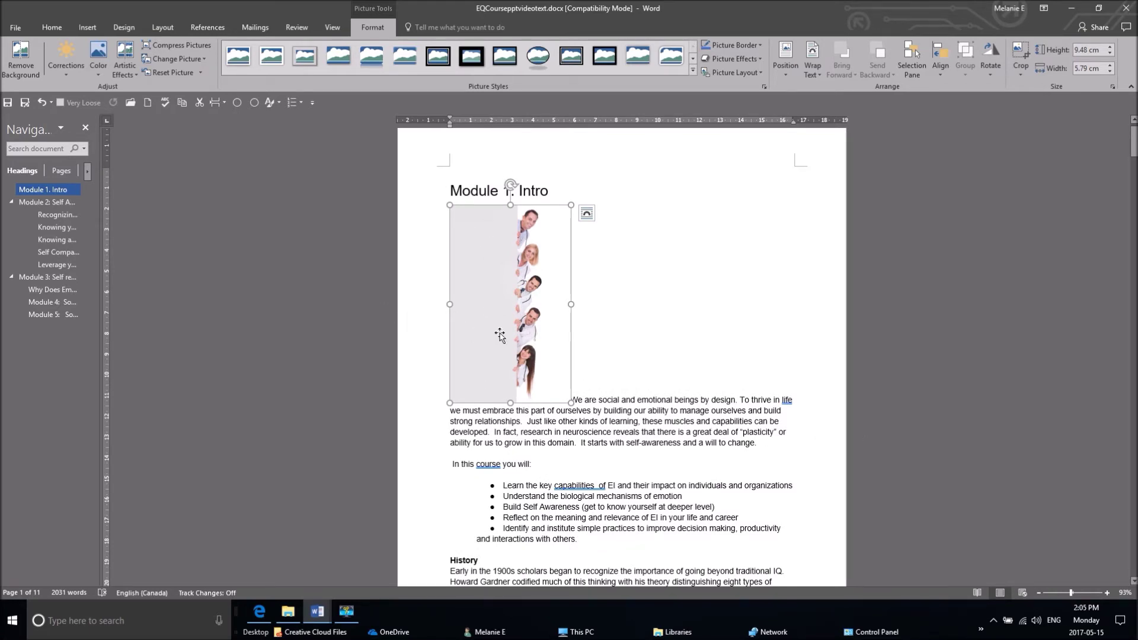
click(586, 215)
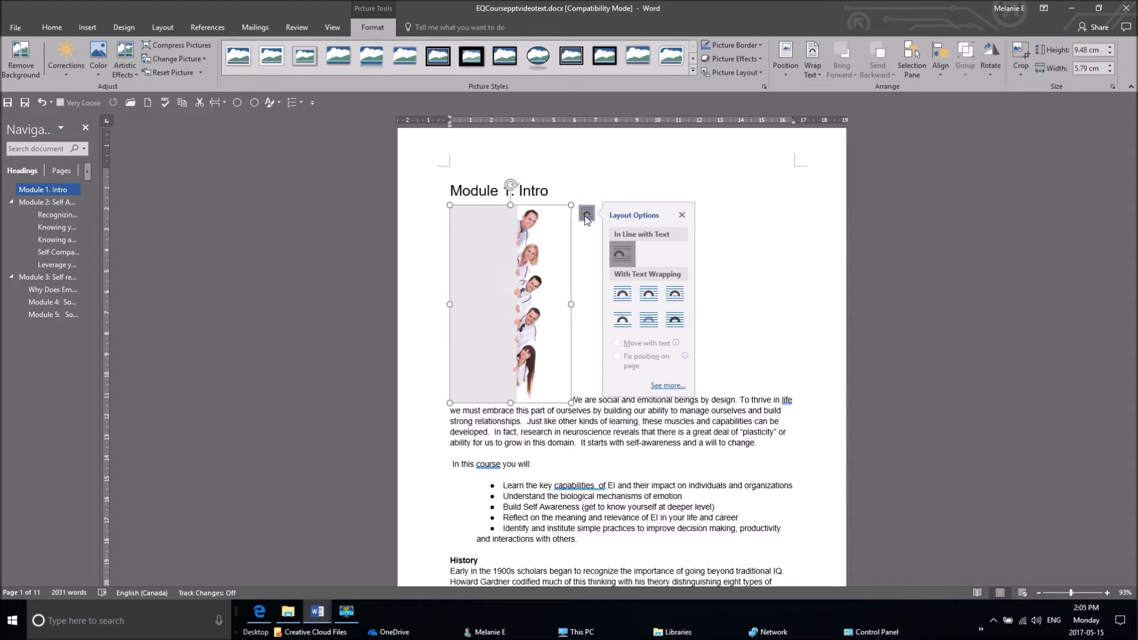
click(649, 295)
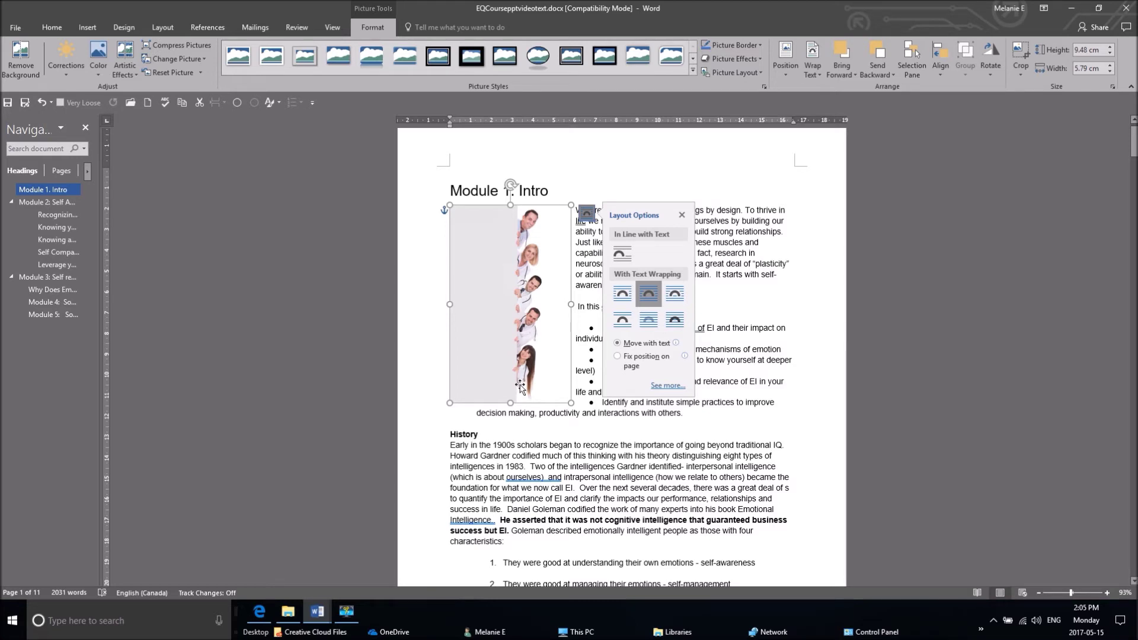
click(702, 288)
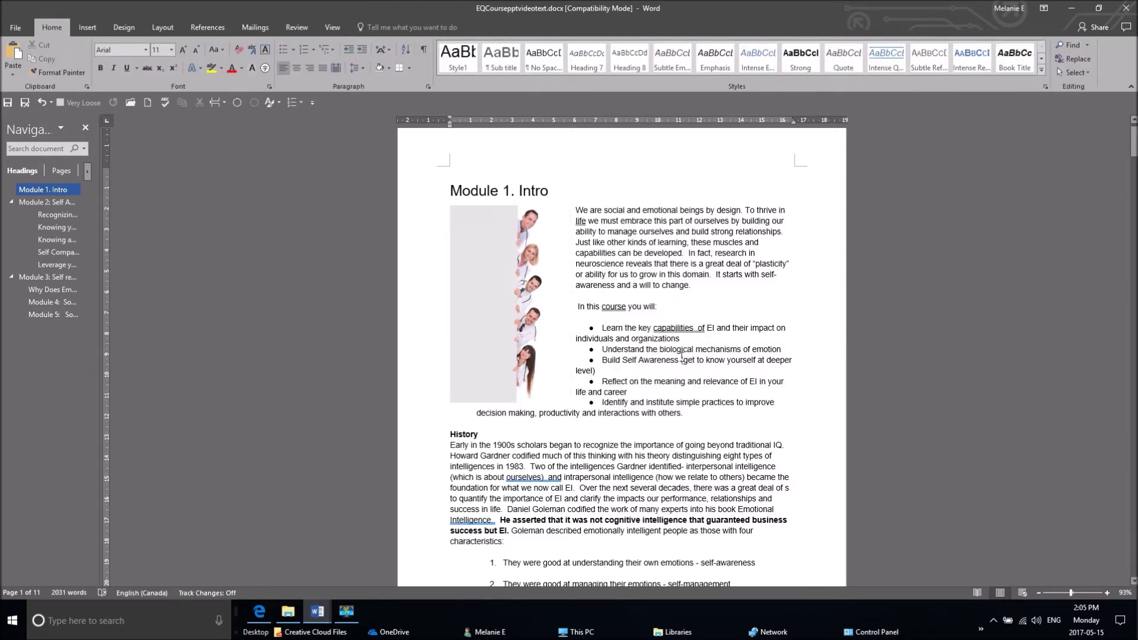
Step: Align the picture to the right of the text, and align it back to the left
click(504, 286)
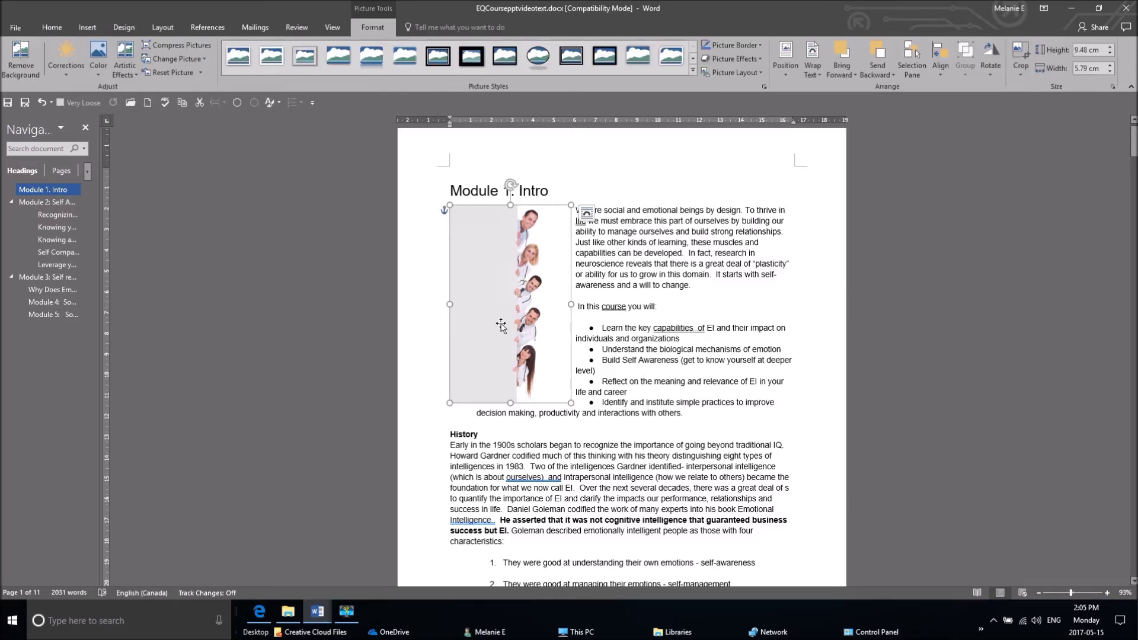
click(943, 73)
click(953, 115)
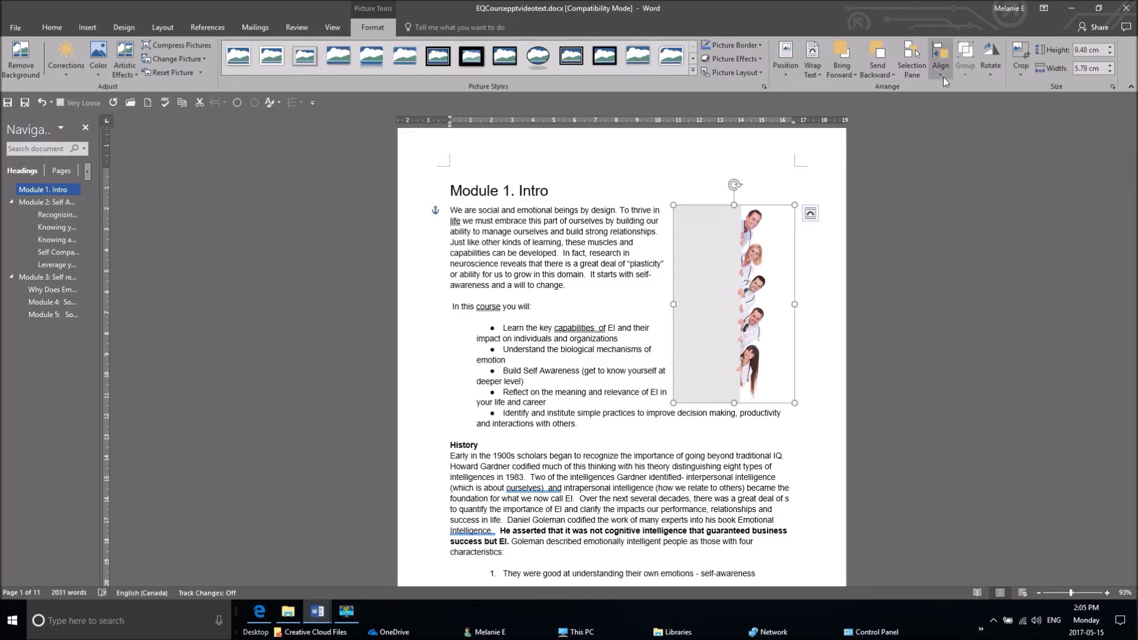
click(941, 64)
click(961, 90)
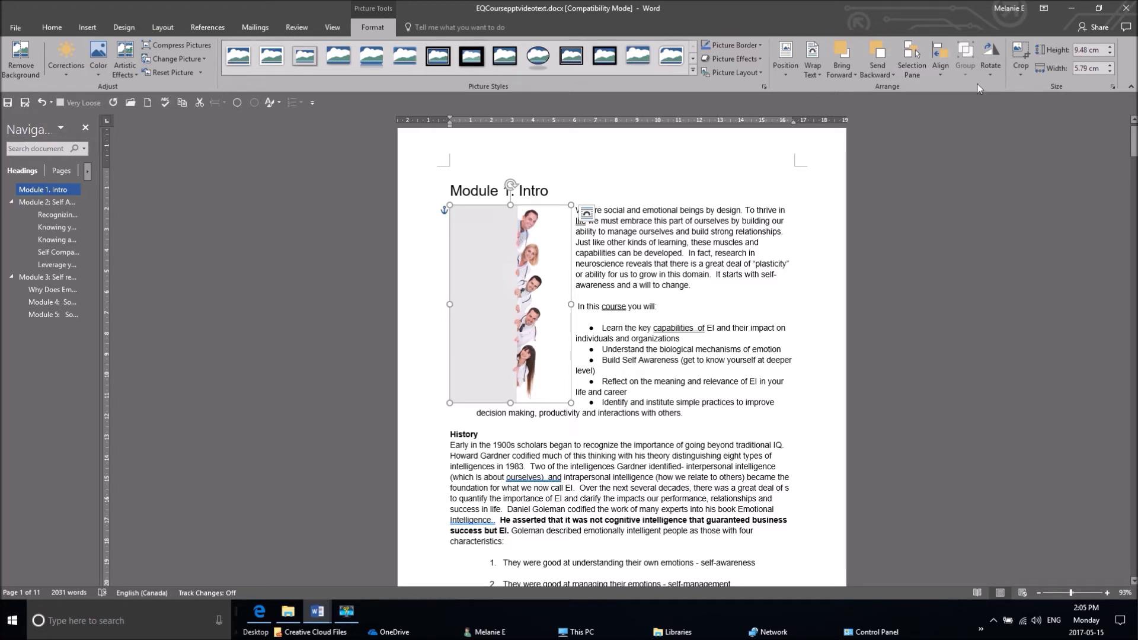
Step: Crop the picture's left and right sides to a narrow strip about 2.48 cm wide around the people
click(1018, 52)
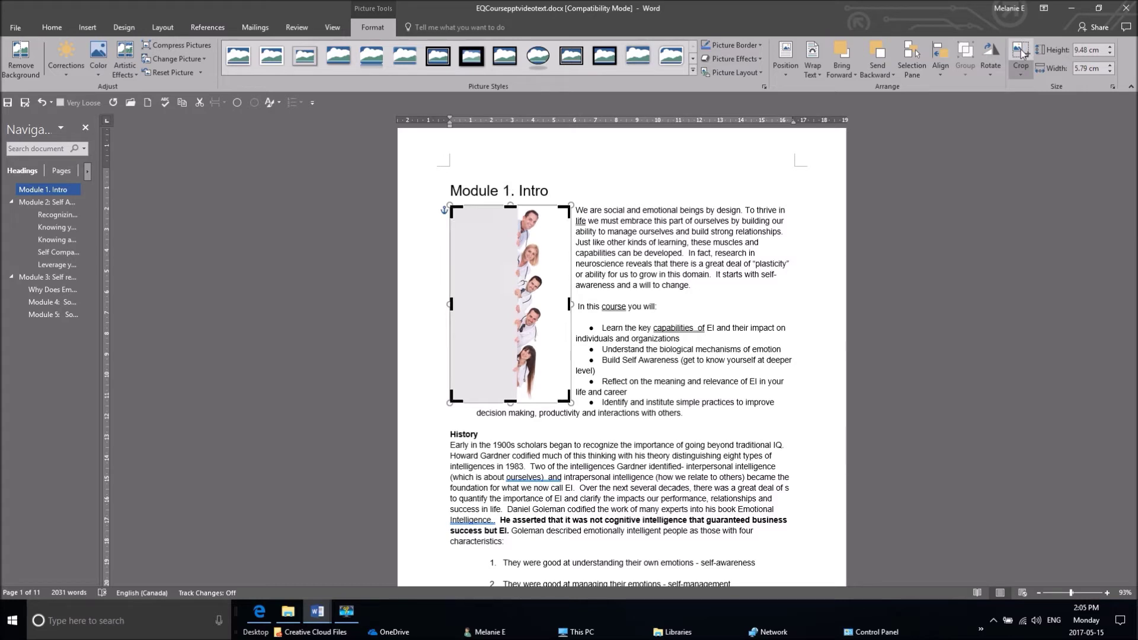
drag(450, 305, 553, 304)
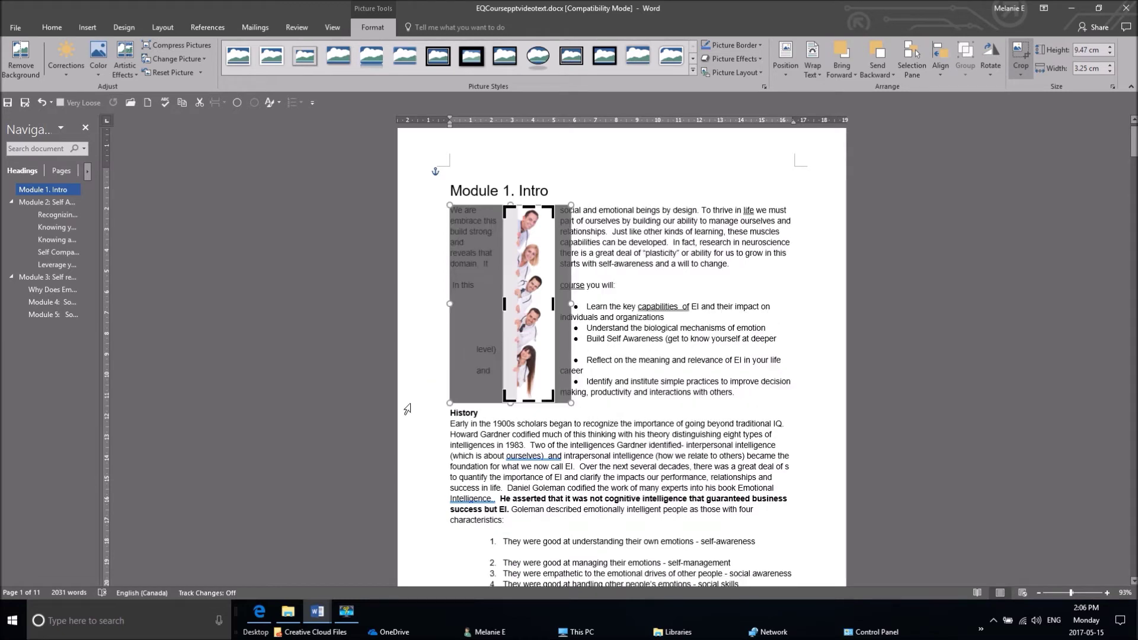
click(403, 414)
Step: Move the cropped picture to the page's left margin and enlarge it to about 15.47 cm high by 4.05 cm wide
click(536, 338)
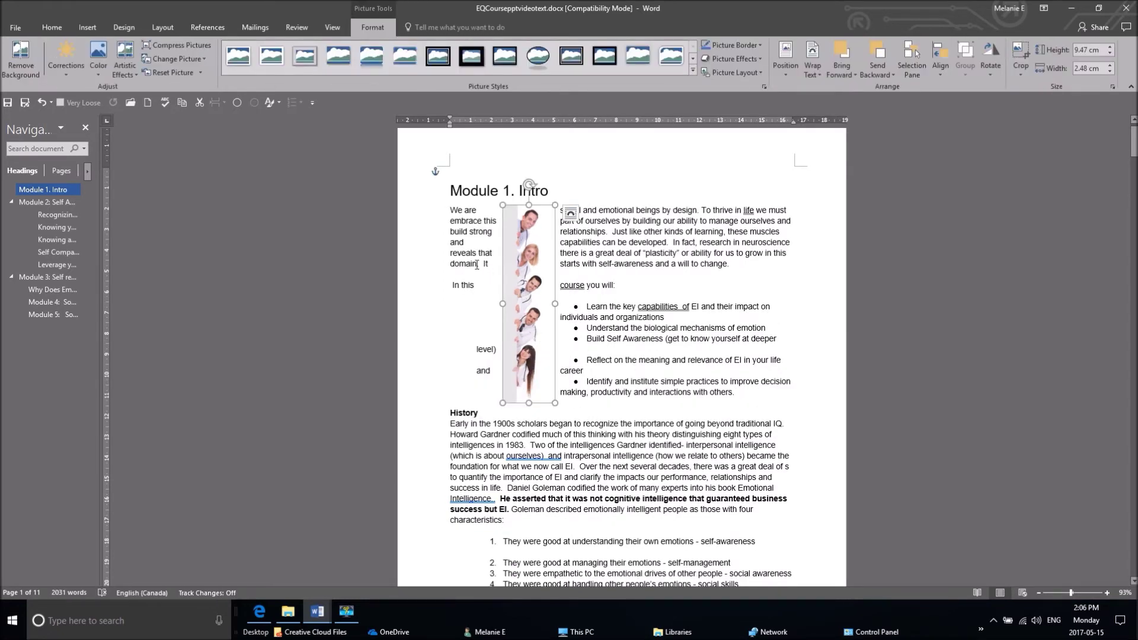
drag(522, 281, 470, 282)
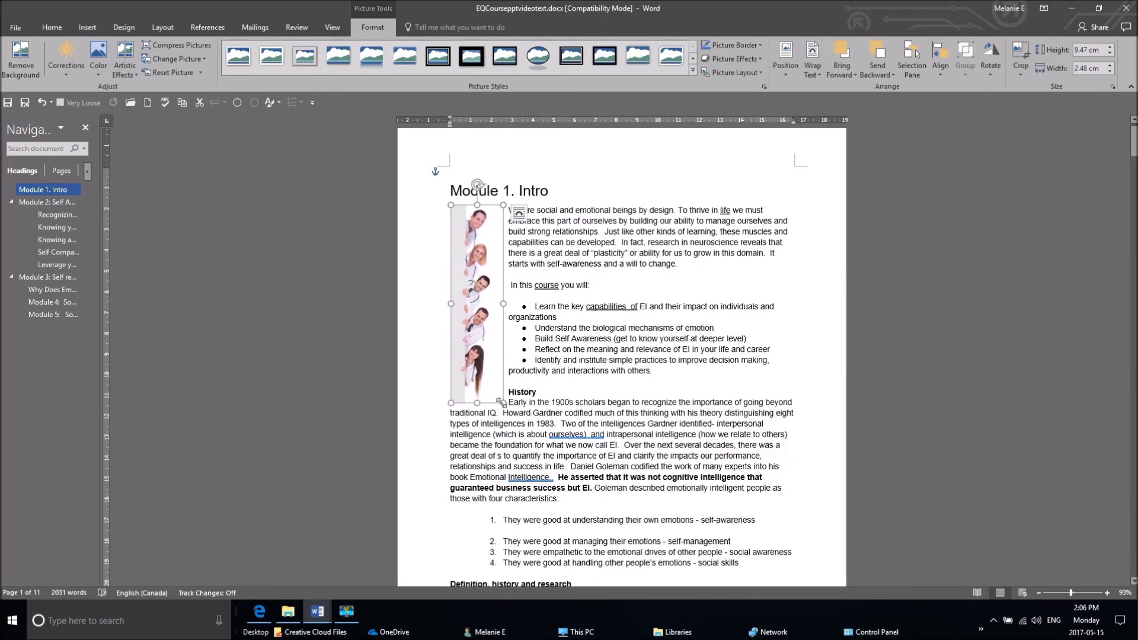
drag(503, 402, 536, 428)
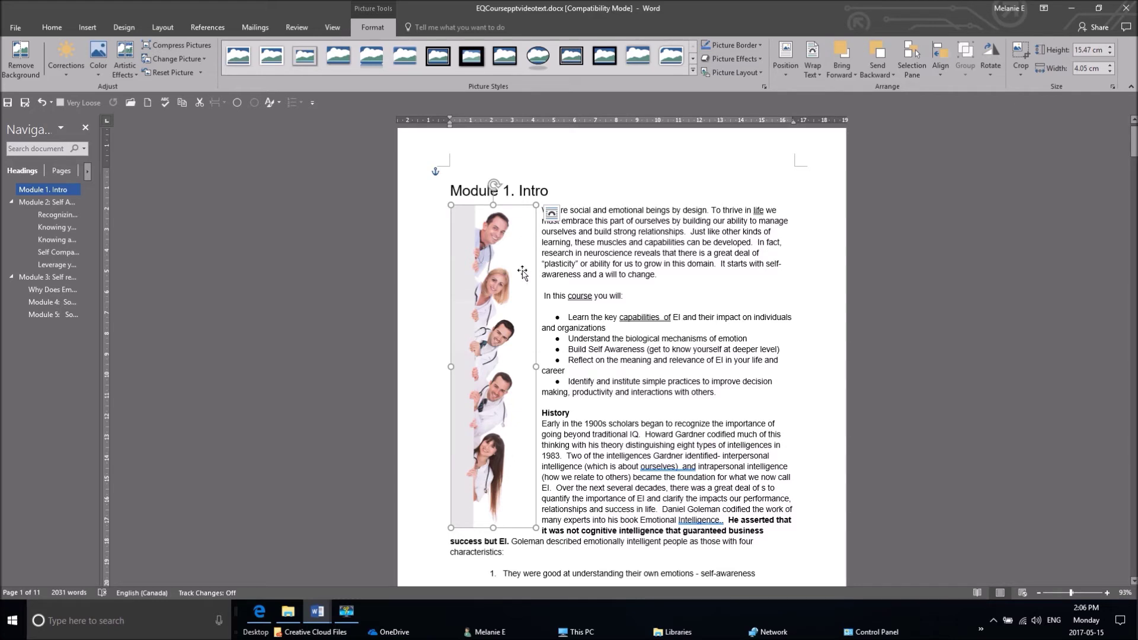
Step: Look over the picture's brightness and contrast corrections, and reduce its color saturation to fully gray
click(70, 65)
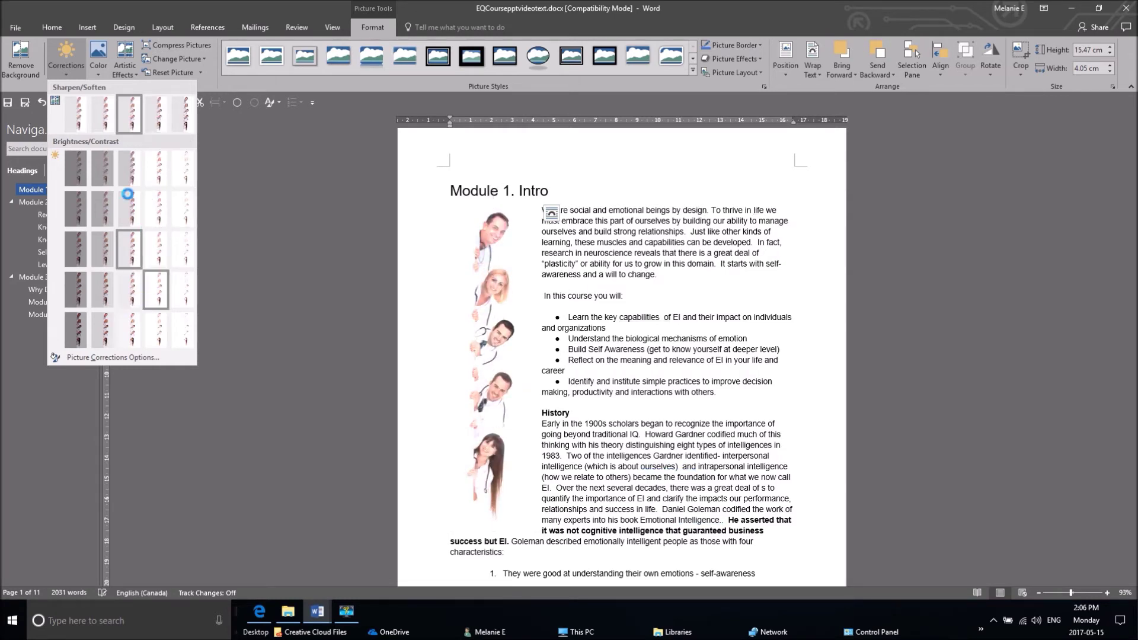
click(100, 54)
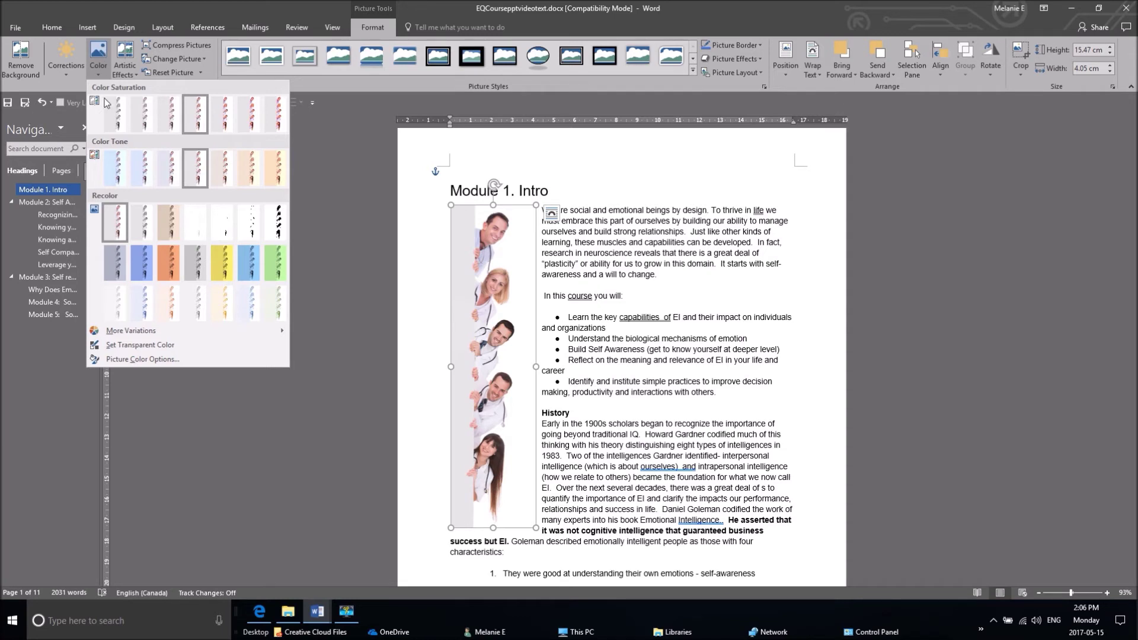
click(106, 122)
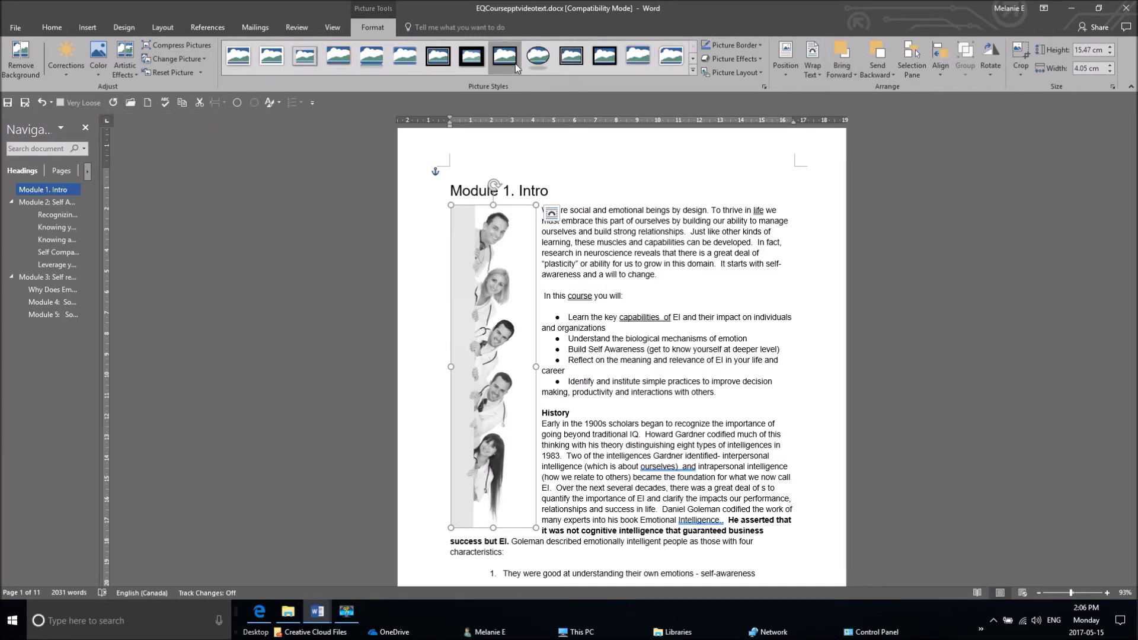
click(693, 70)
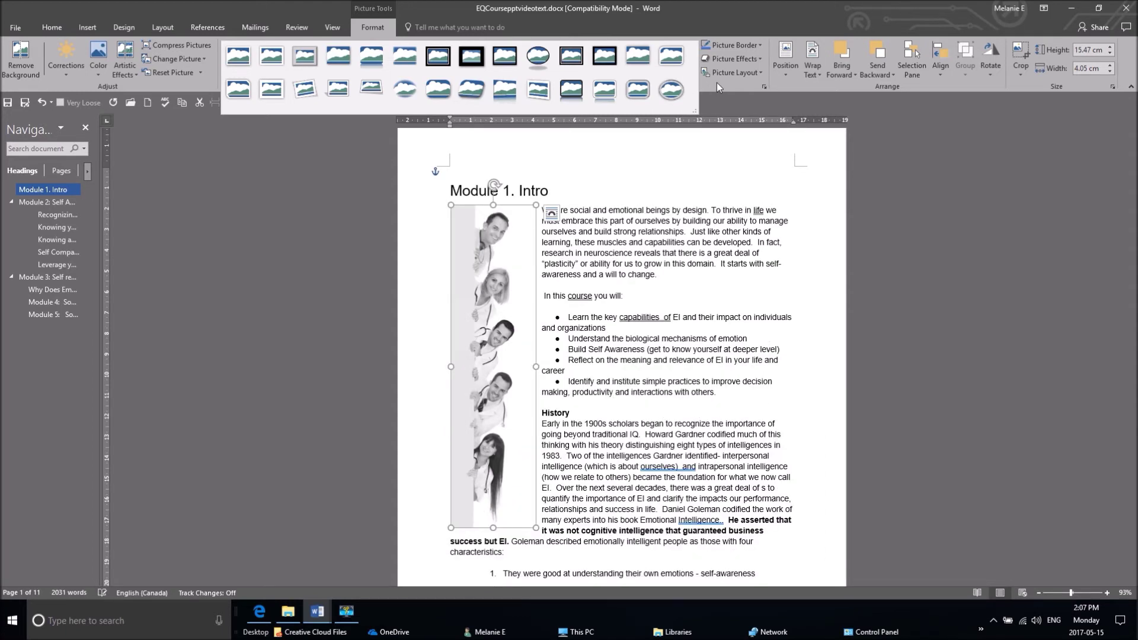
click(717, 83)
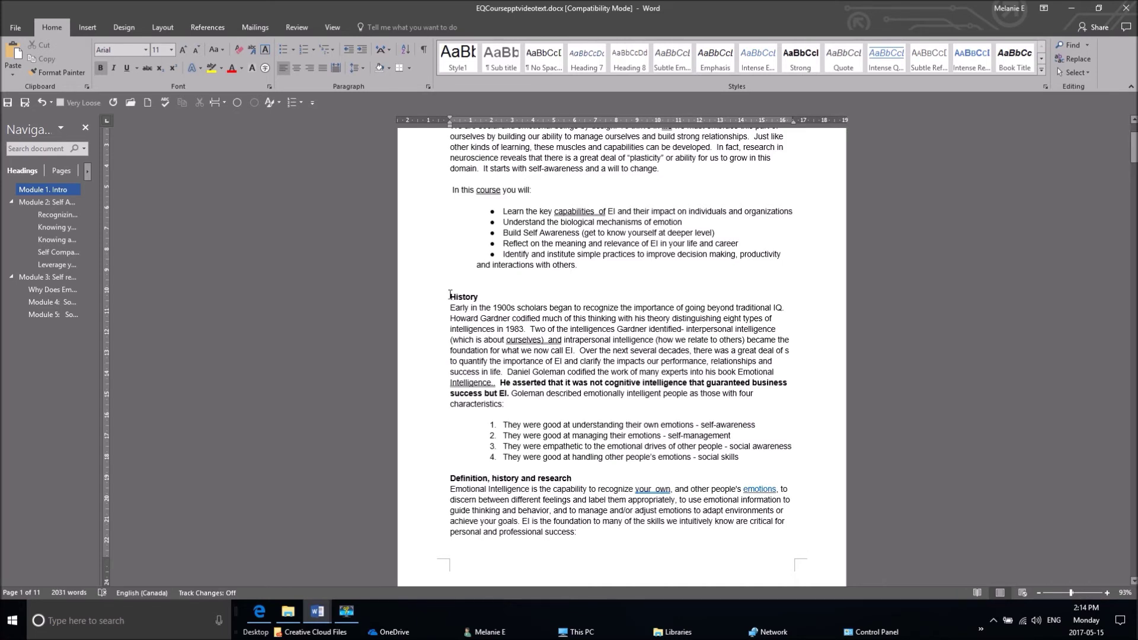
Step: Try pushing the "Definition, history and research" section onto the next page with blank lines, and undo the added lines
key(Return)
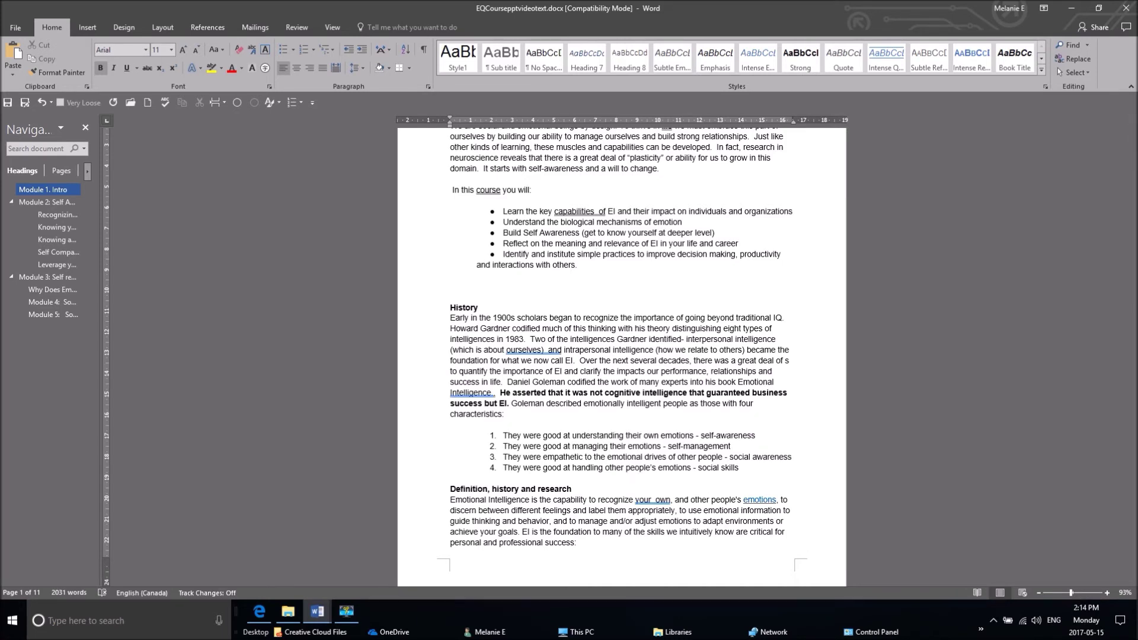
scroll(453, 487, down, 1)
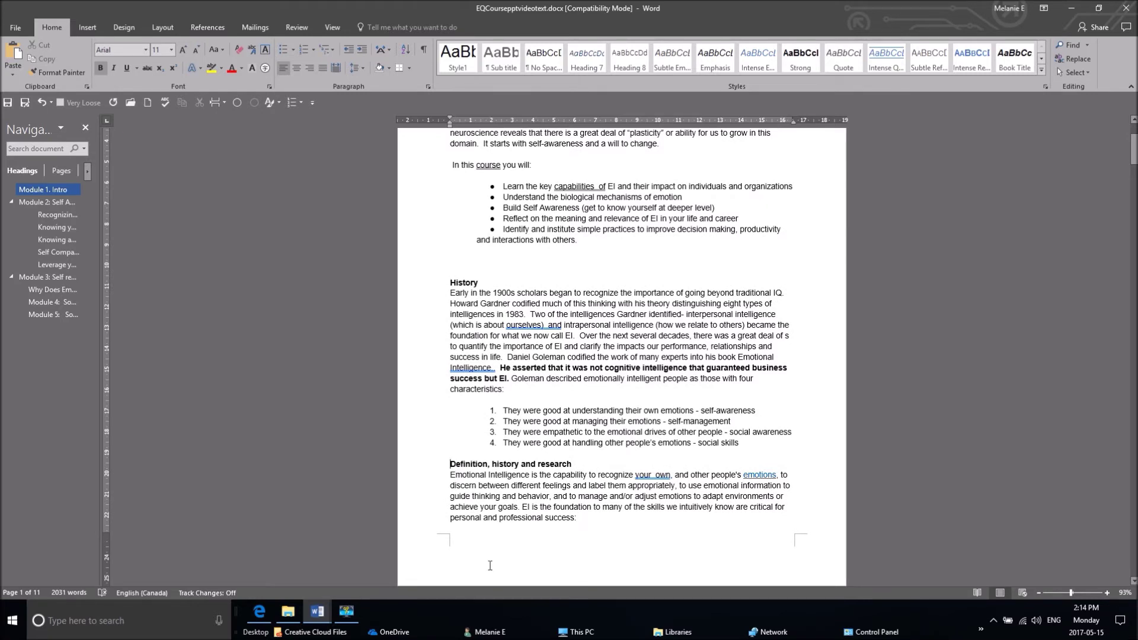
key(Return)
key(Return)
key(Return)
key(Return)
key(Return)
key(Return)
key(Return)
key(Return)
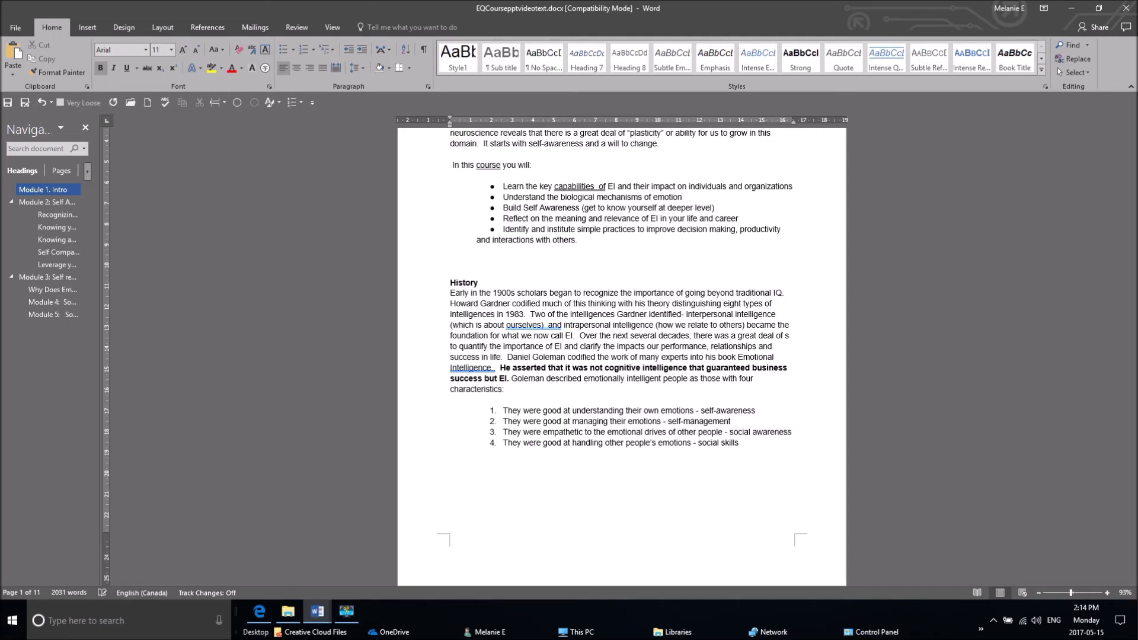
scroll(556, 422, down, 2)
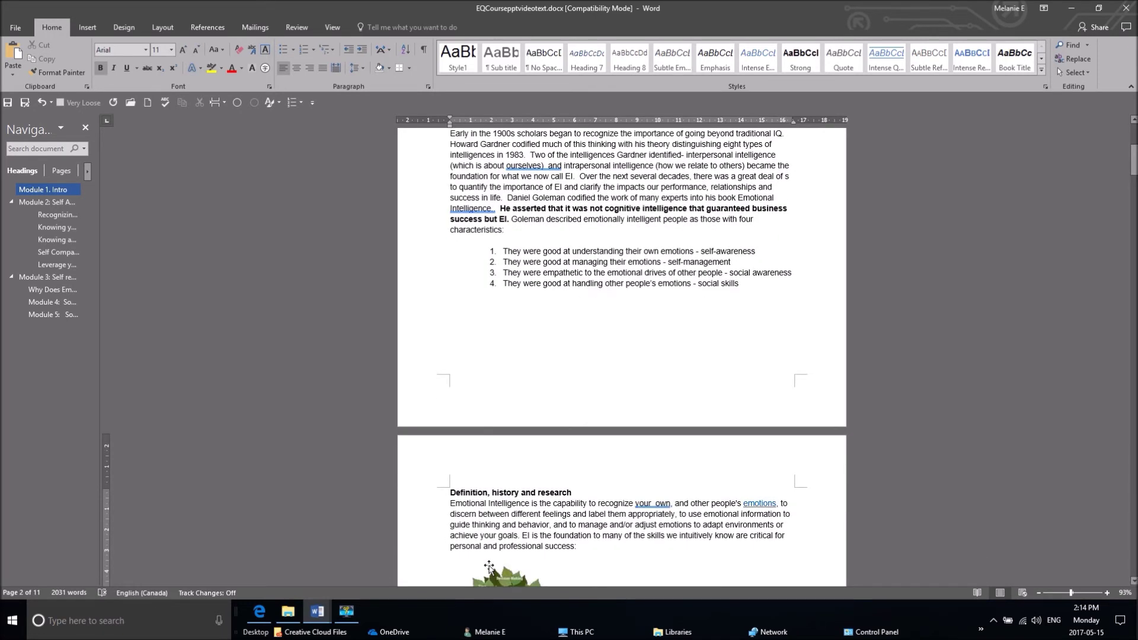
click(516, 314)
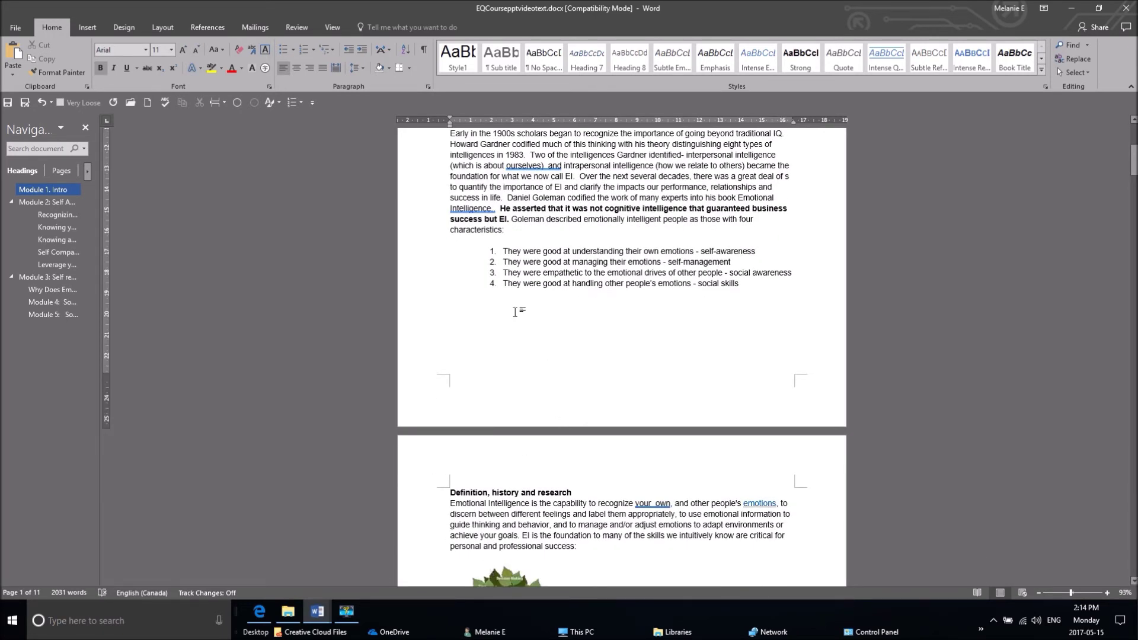
key(ctrl+z)
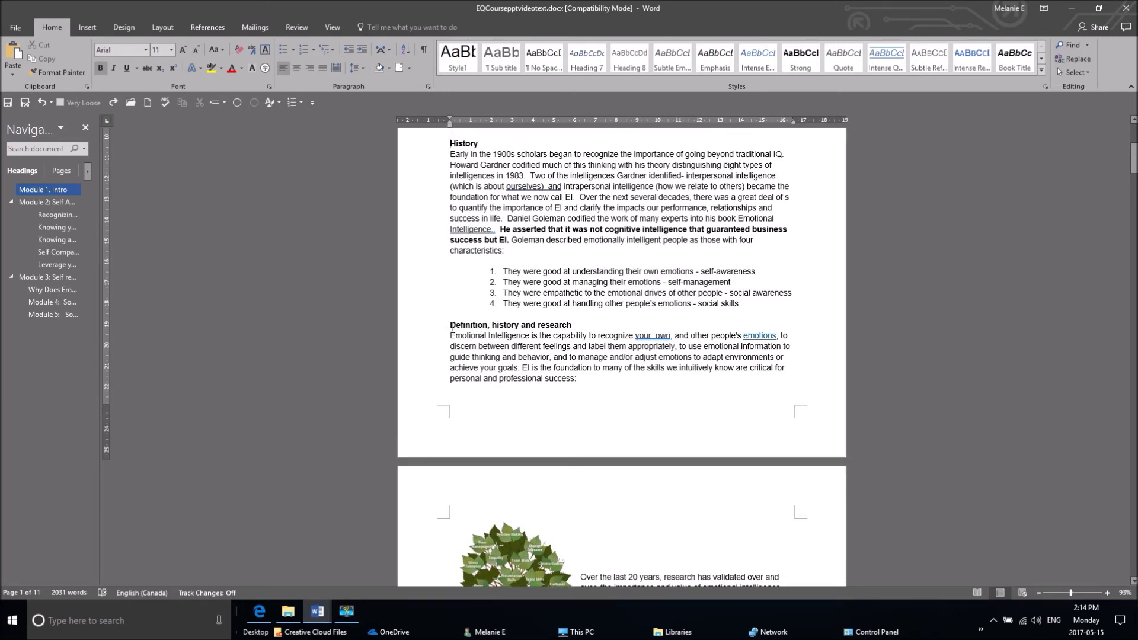
Step: Turn on Keep lines together for the "Definition, history and research" heading and its paragraph
drag(452, 326, 600, 389)
right_click(563, 369)
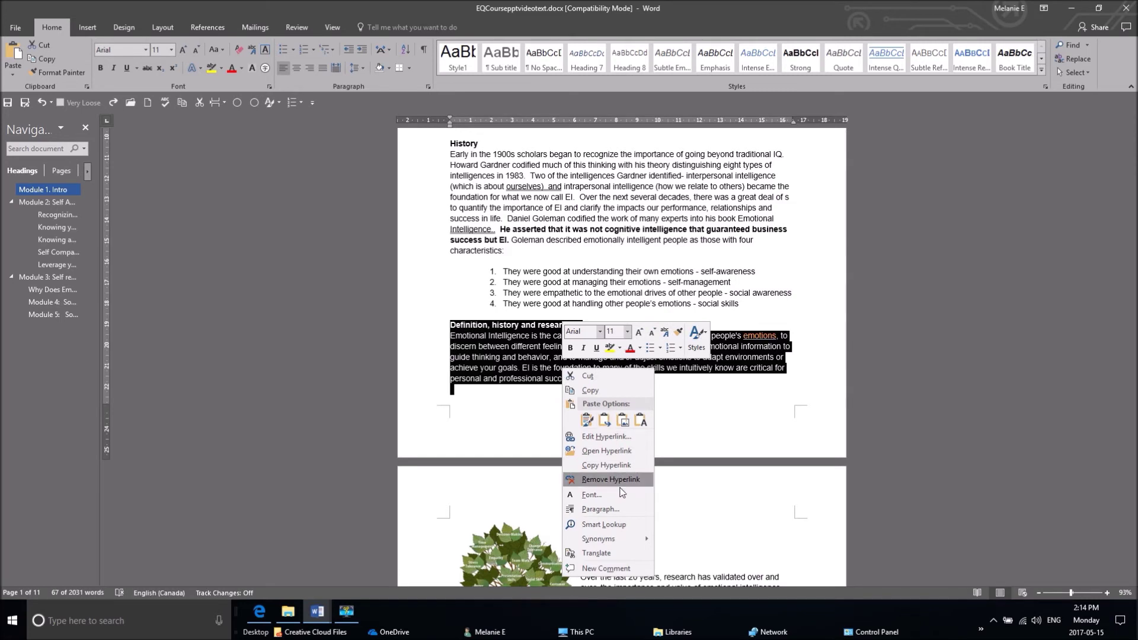
click(637, 511)
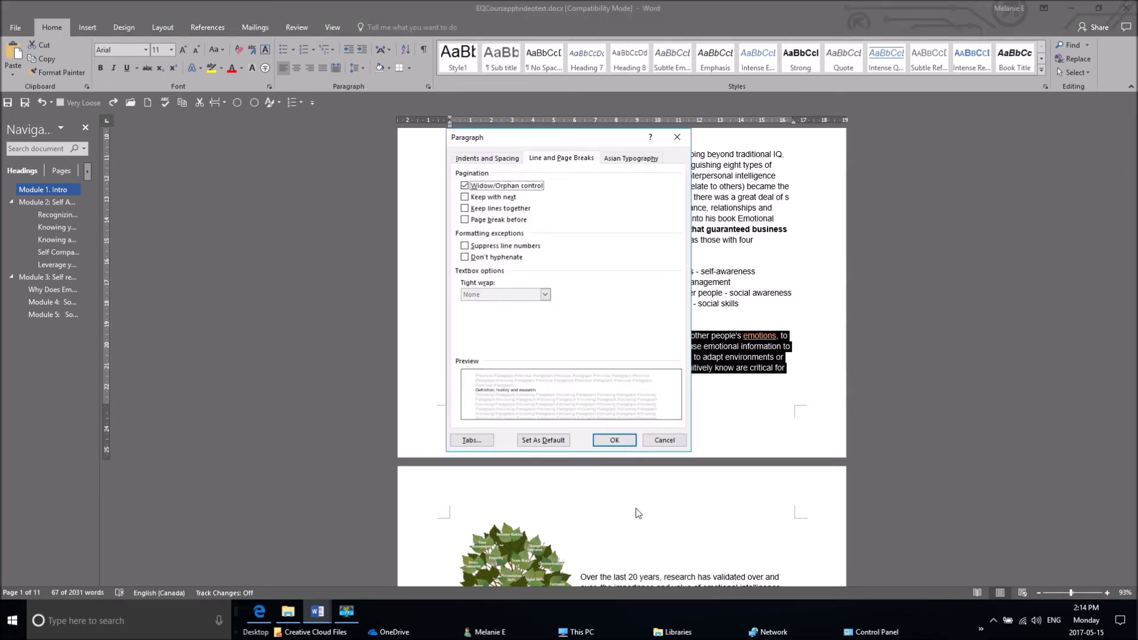
click(466, 210)
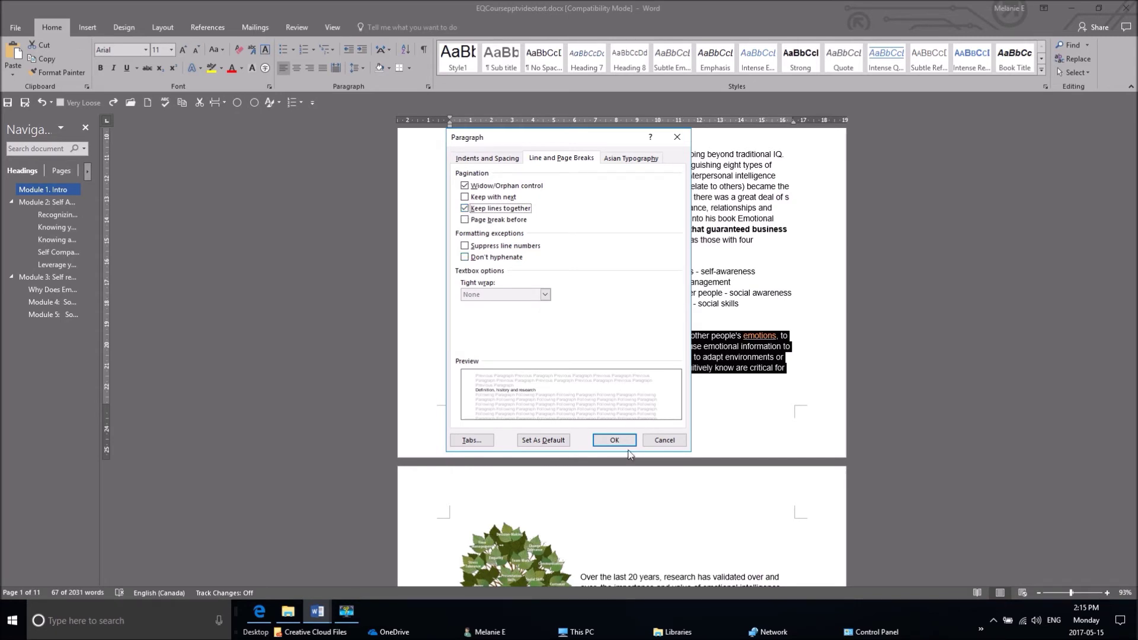
click(614, 440)
click(606, 407)
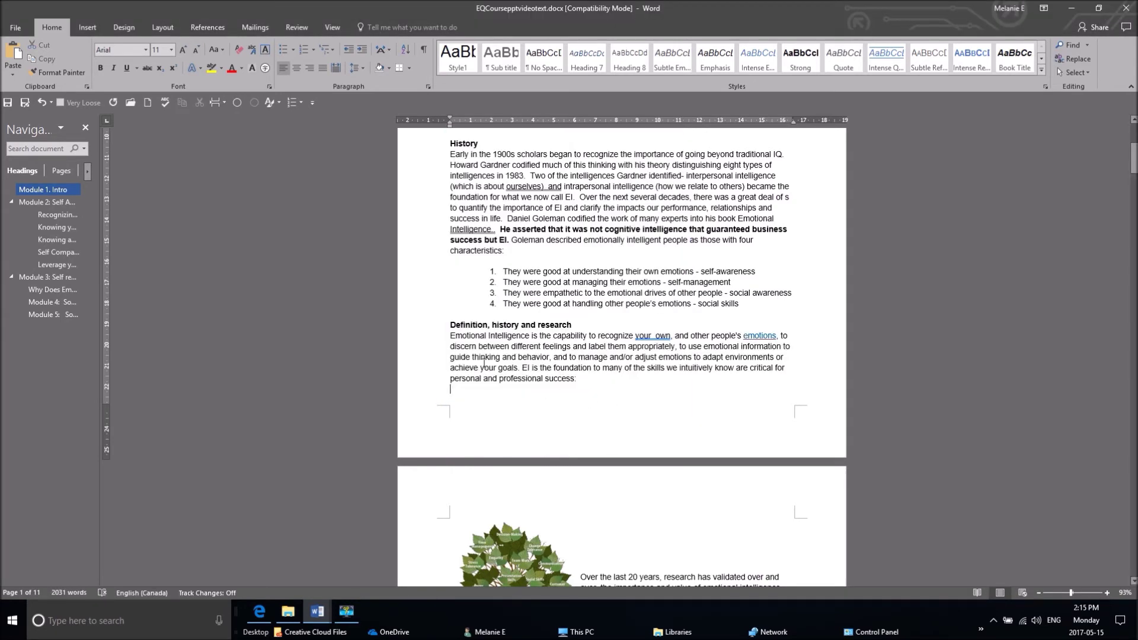
Step: Insert blank lines above the "Definition, history and research" heading to move the section onto the next page
click(448, 326)
key(Return)
key(Return)
key(Return)
key(Return)
key(Return)
key(Return)
key(Return)
key(Return)
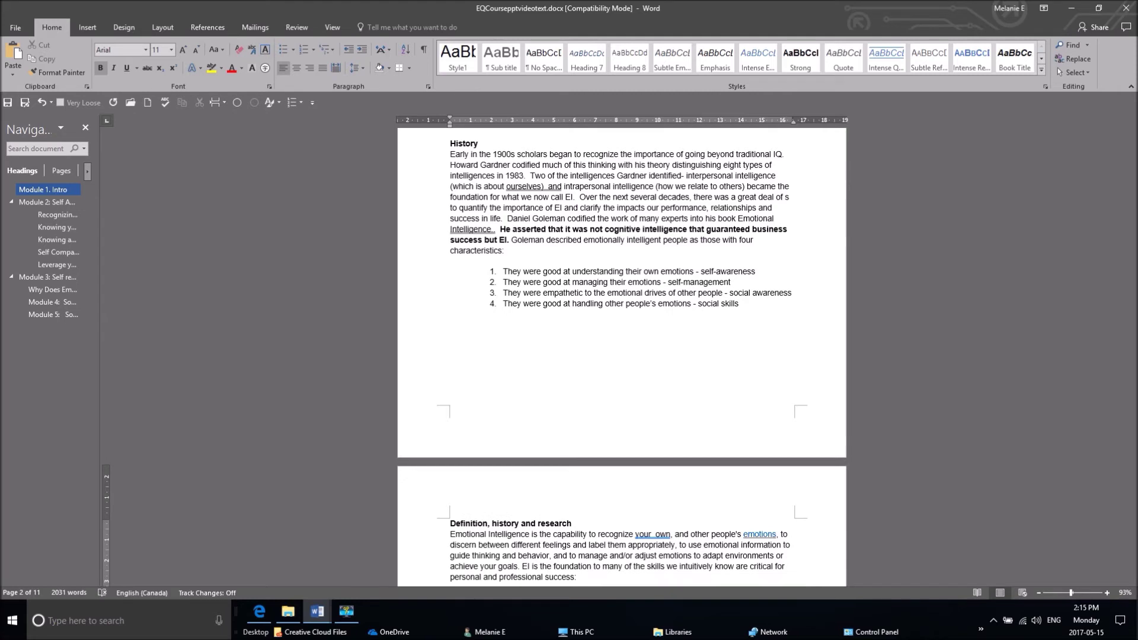
Step: Apply Keep with next to the "Definition, history and research" heading and the paragraph below it
scroll(542, 373, down, 2)
click(605, 474)
triple_click(540, 476)
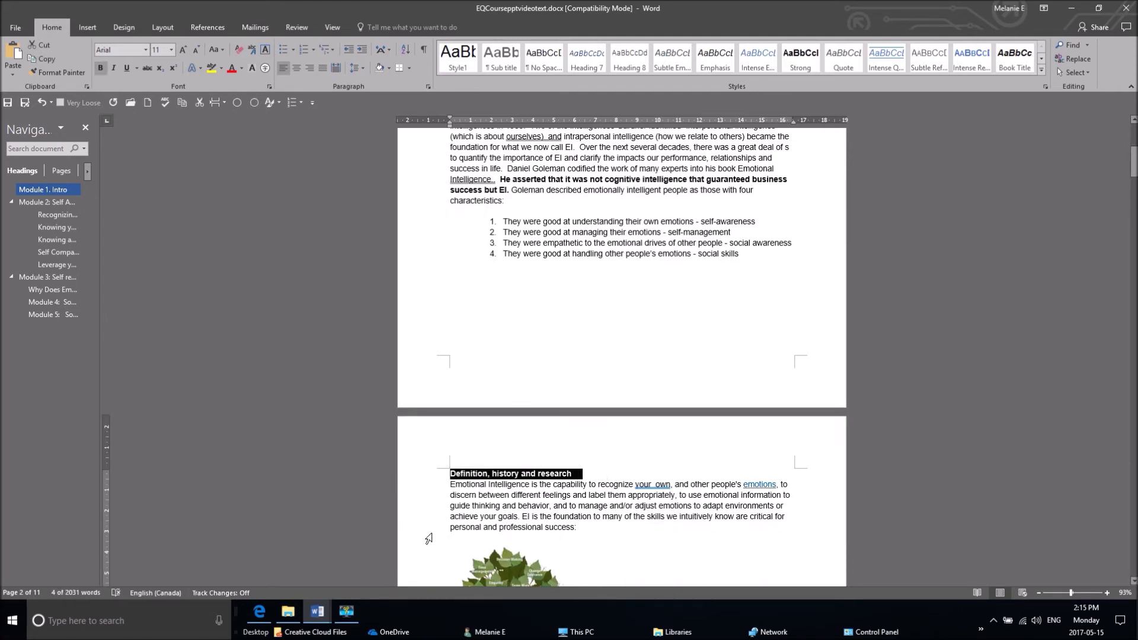
click(544, 505)
drag(590, 528, 440, 478)
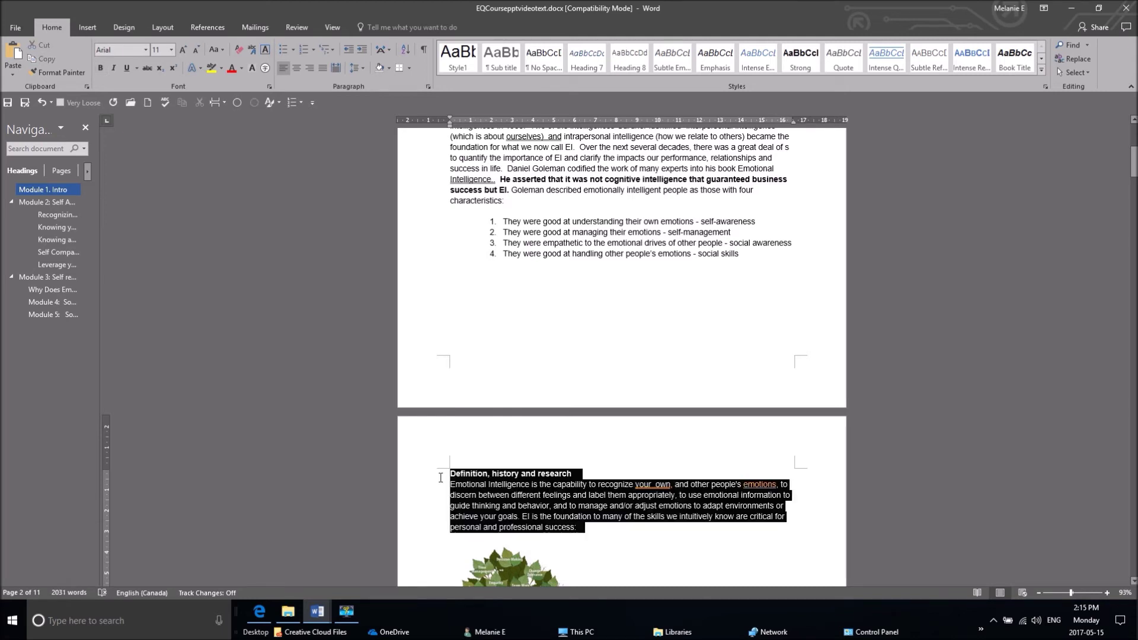
right_click(494, 503)
click(546, 419)
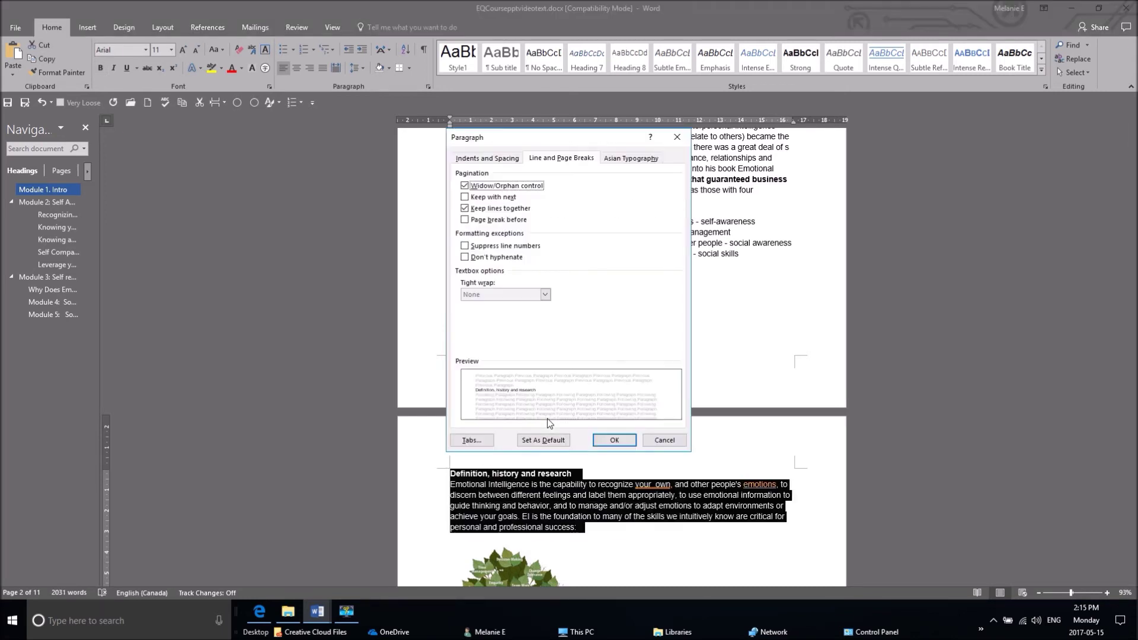
click(474, 199)
click(475, 199)
click(614, 440)
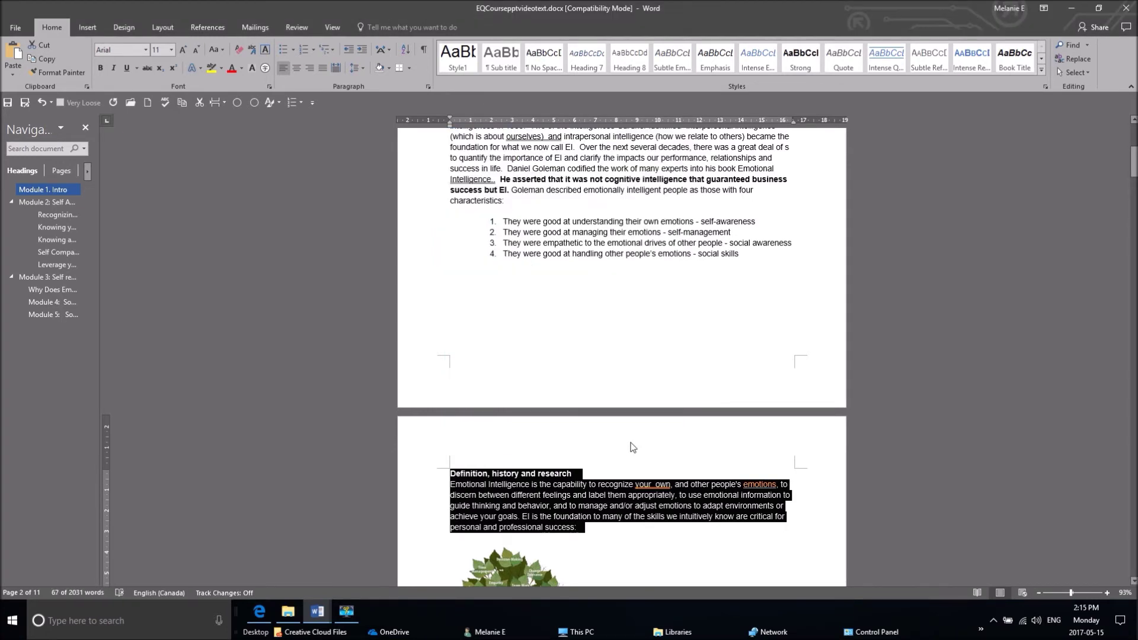
Step: Test the pagination by twice removing blank space above the "Definition, history and research" heading and adding a blank line back
click(559, 286)
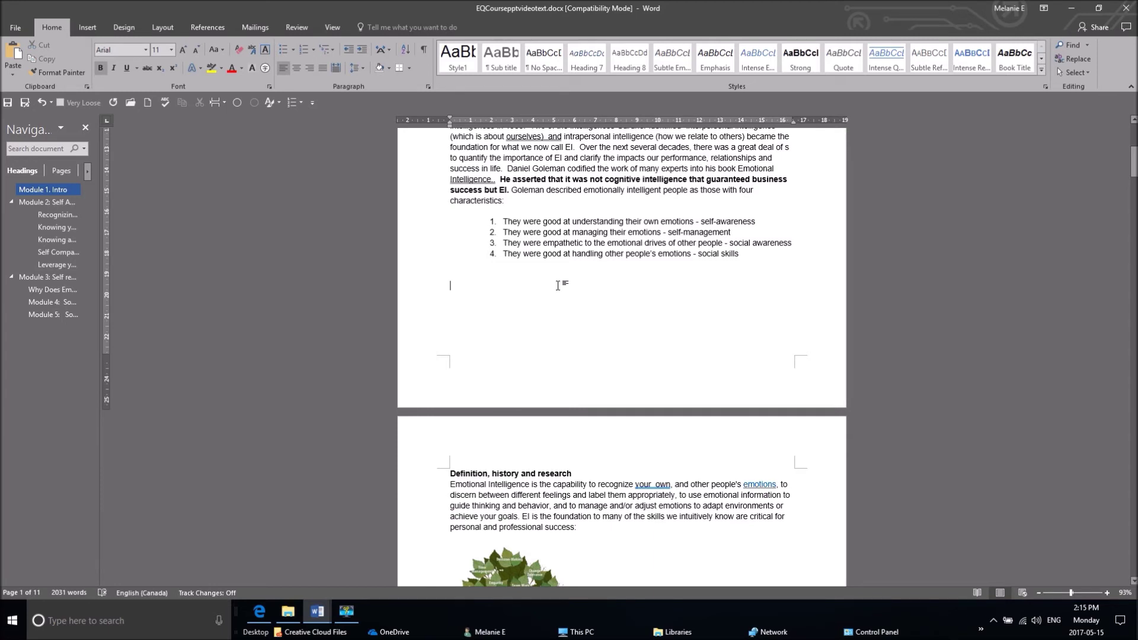
key(Delete)
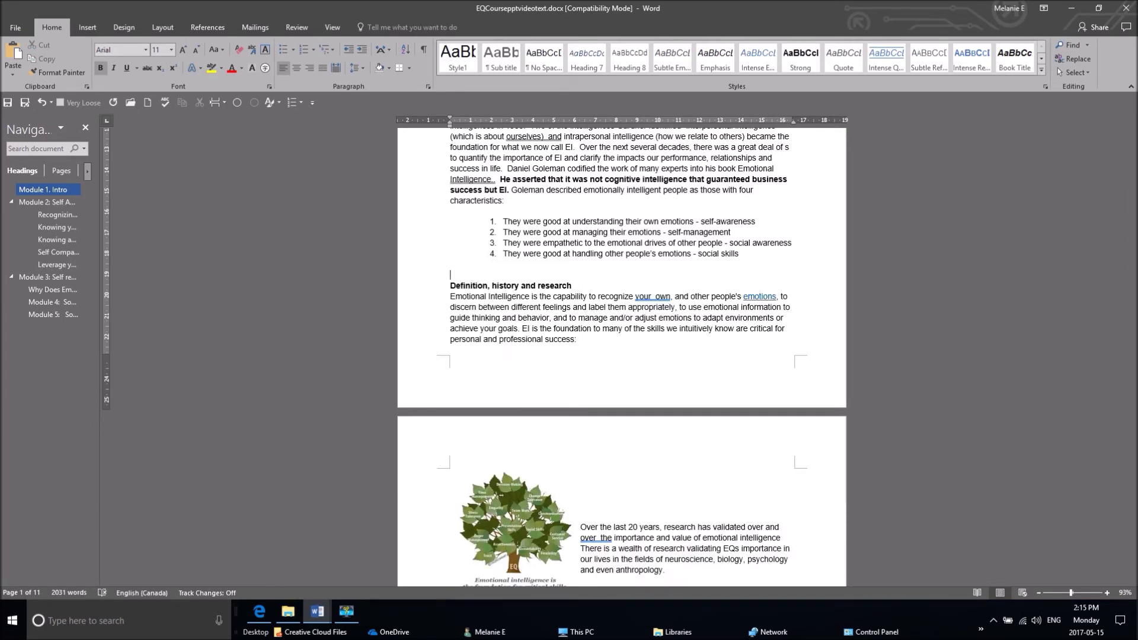
key(Return)
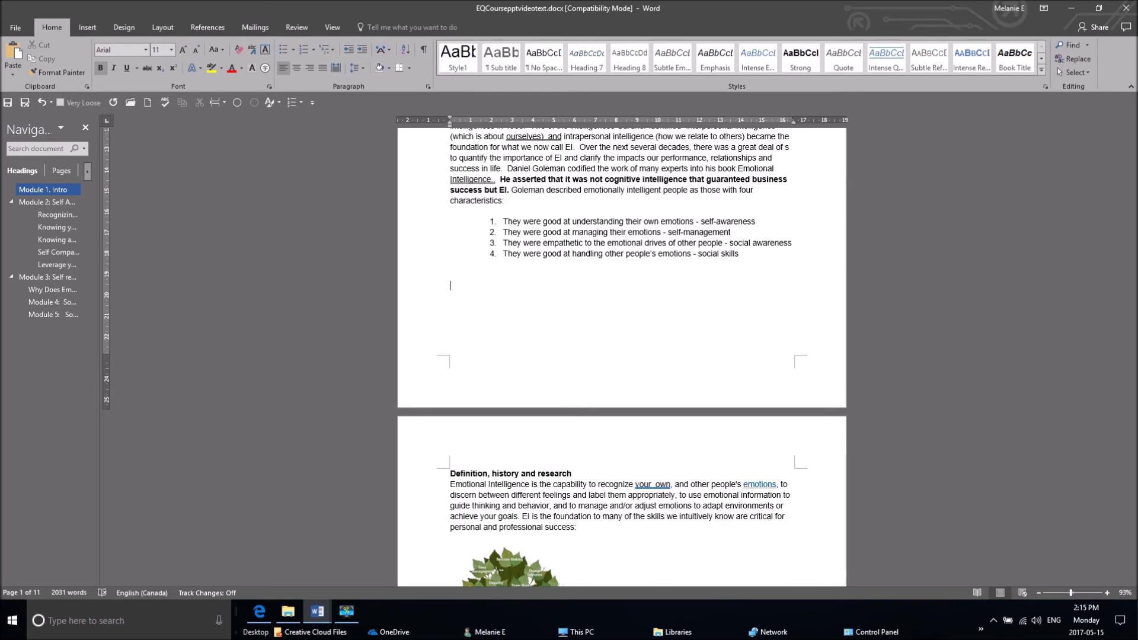
key(Delete)
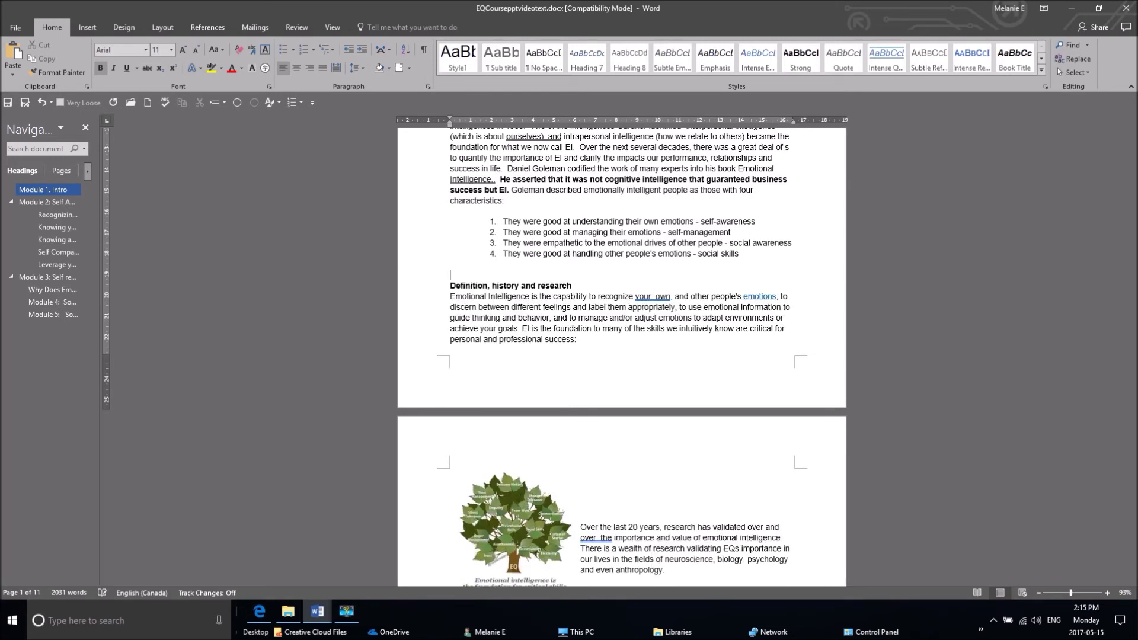
key(Return)
Step: Select the History section through its numbered list and open the detailed line spacing options
scroll(559, 285, down, 5)
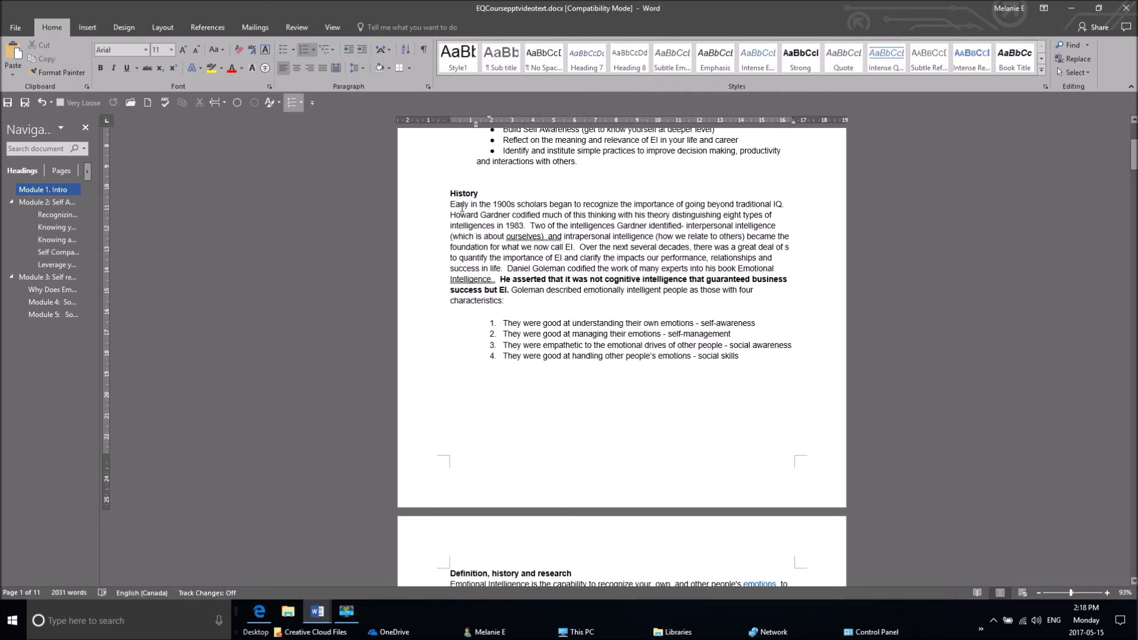
drag(451, 185, 758, 365)
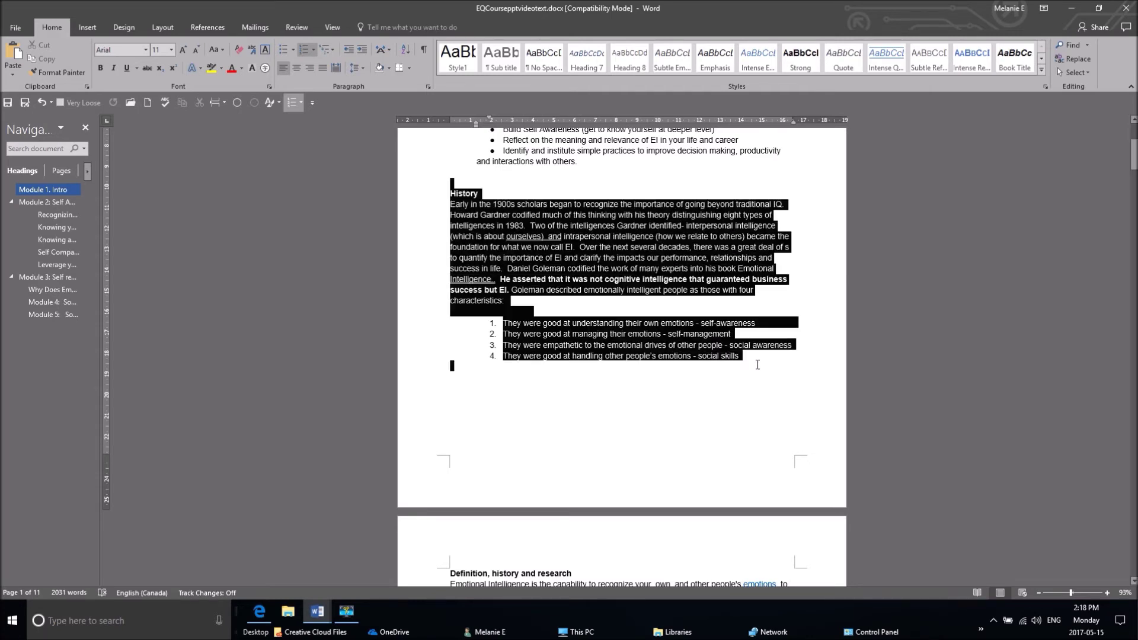
click(360, 71)
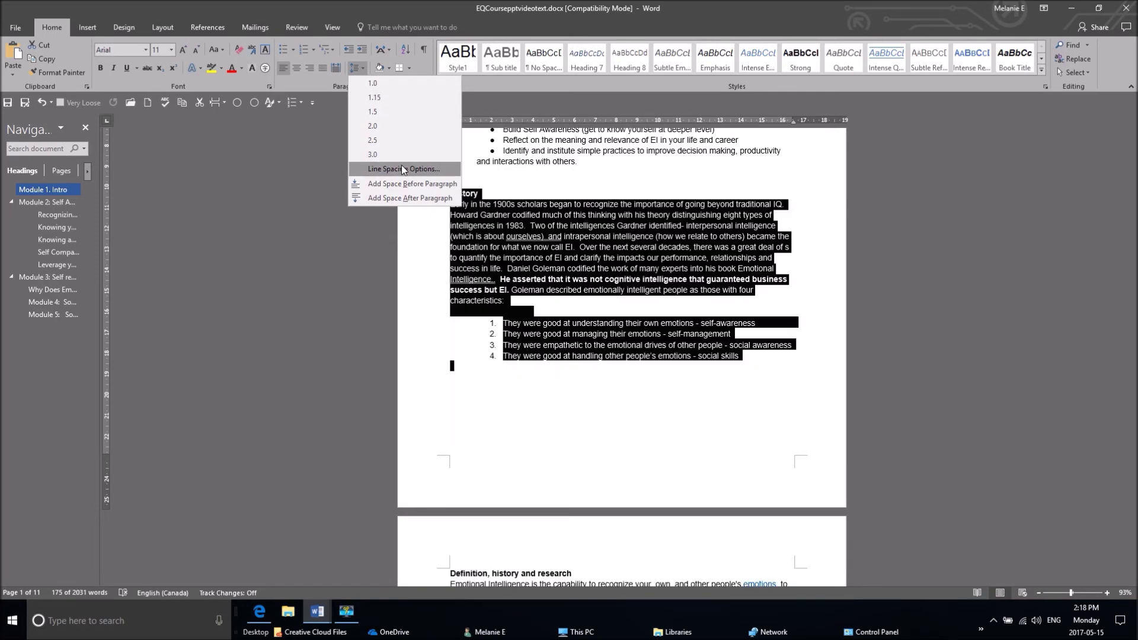
click(384, 172)
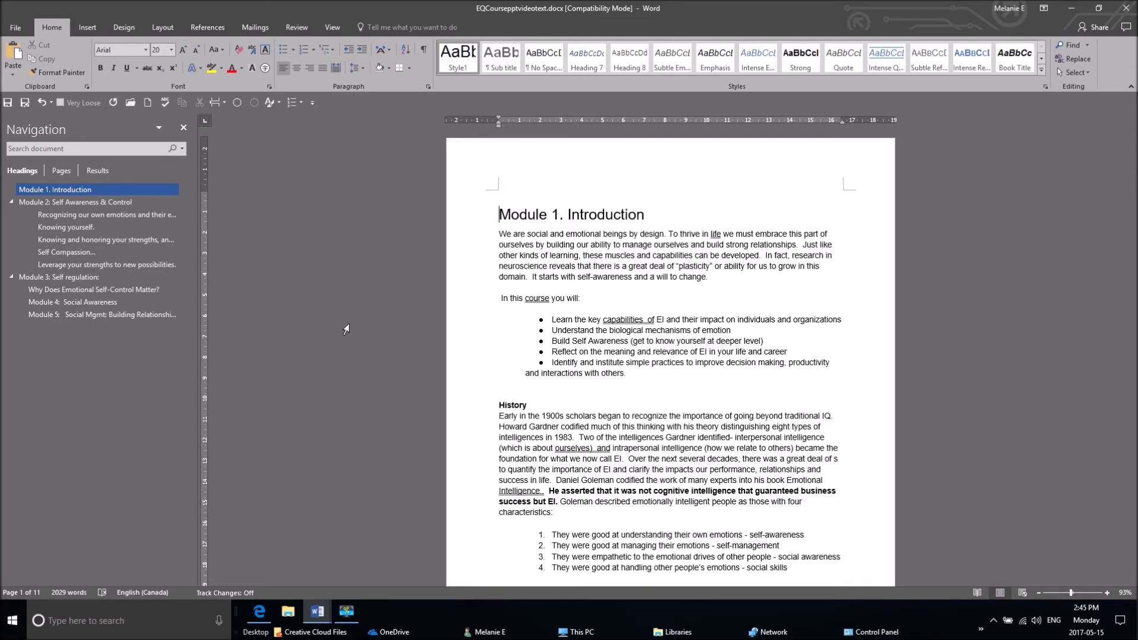
Step: Insert a blank page before the "Module 1. Introduction" heading
click(210, 28)
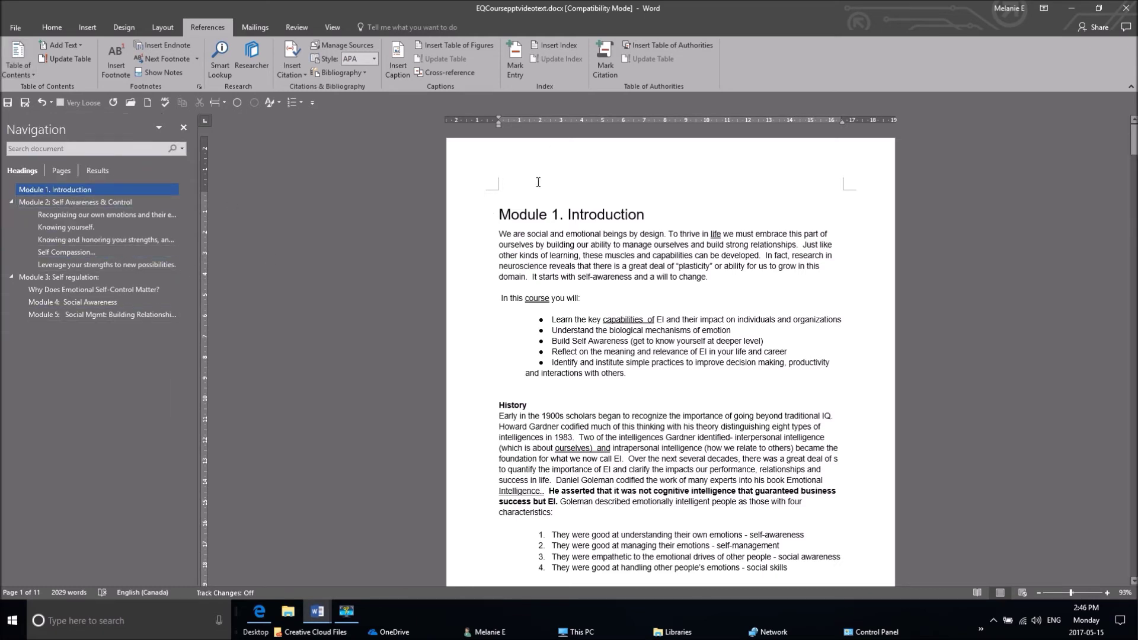
click(502, 208)
click(77, 30)
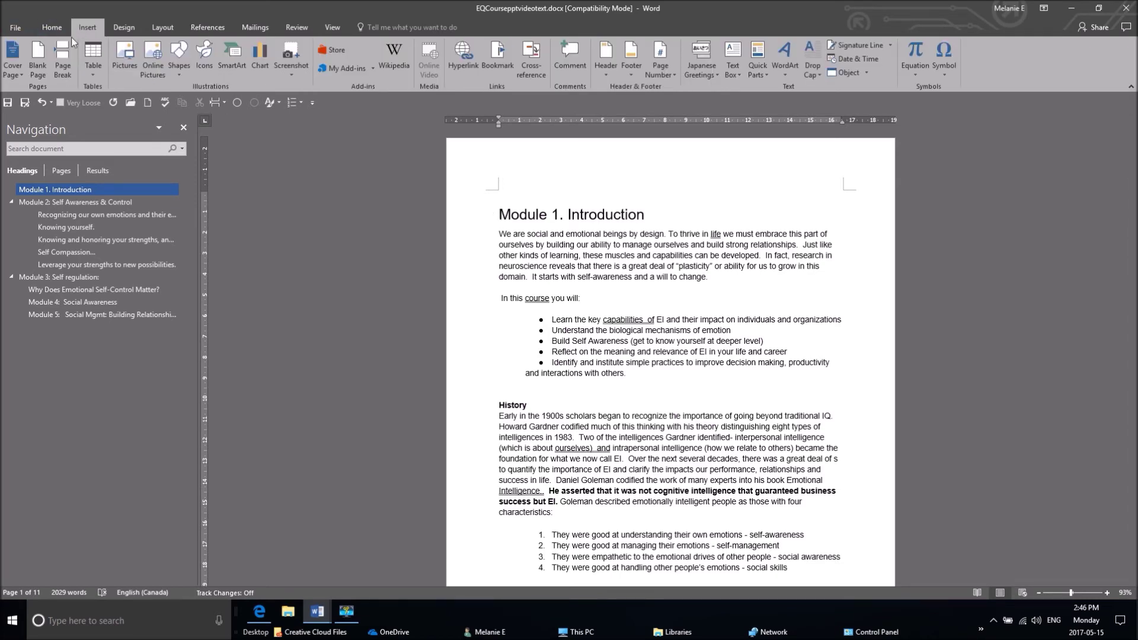
click(36, 68)
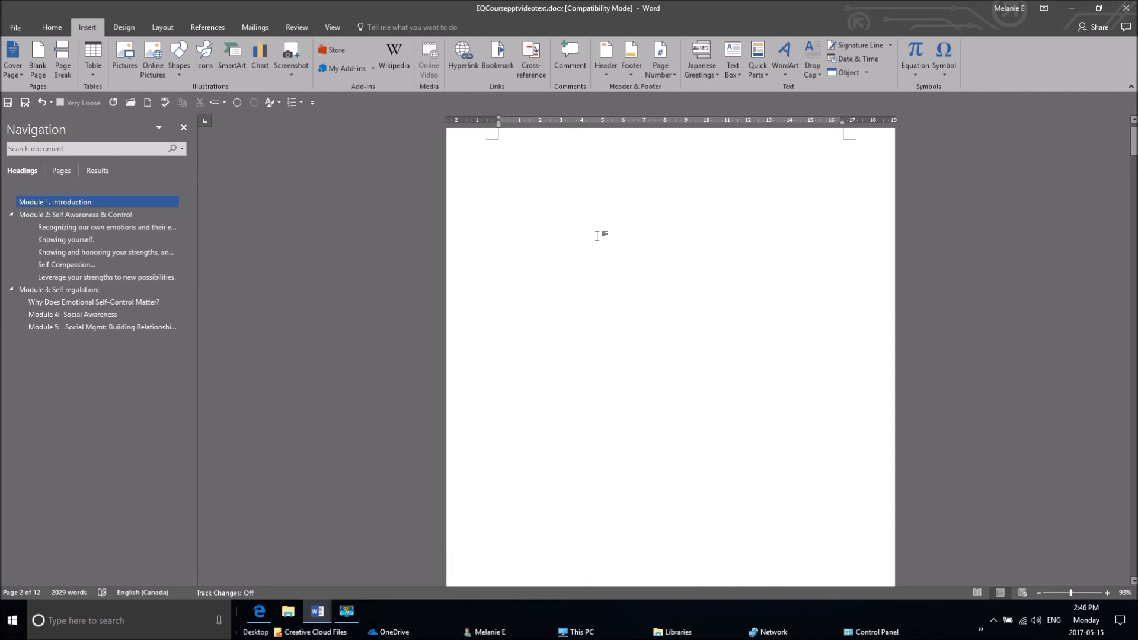
Step: Insert an Automatic Table 2 table of contents on the blank first page
click(545, 232)
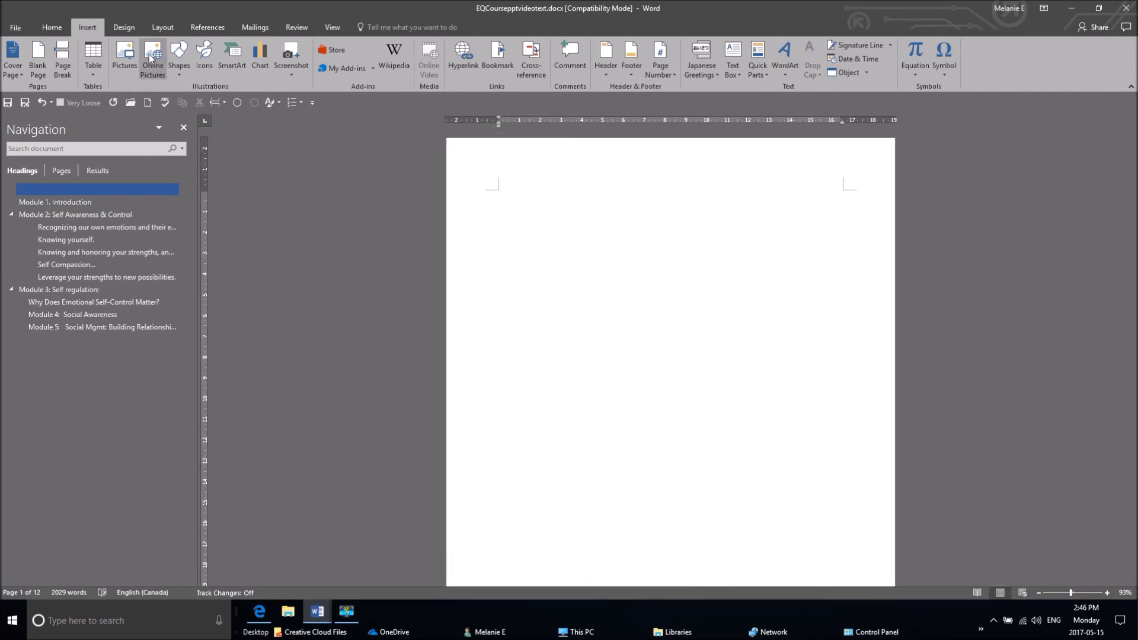
click(211, 27)
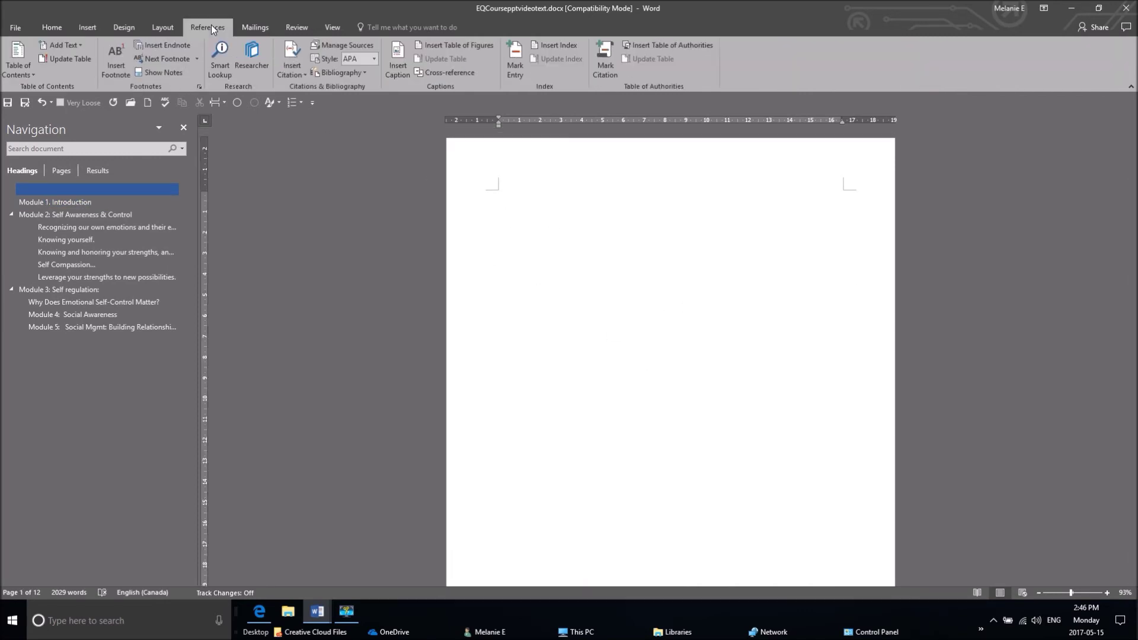
click(17, 73)
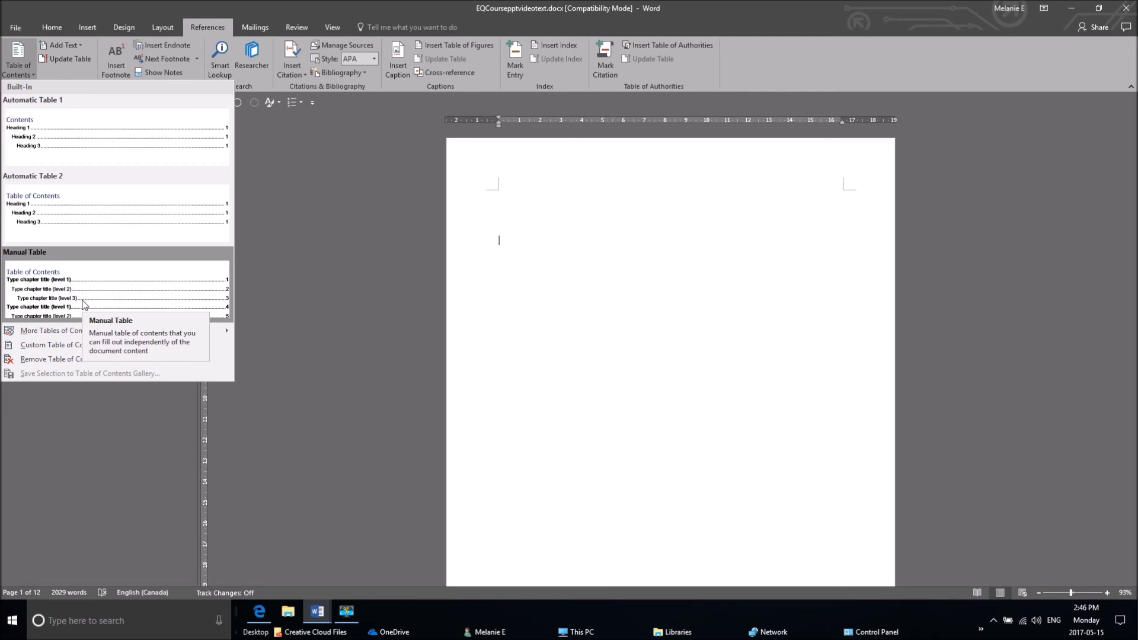
click(49, 204)
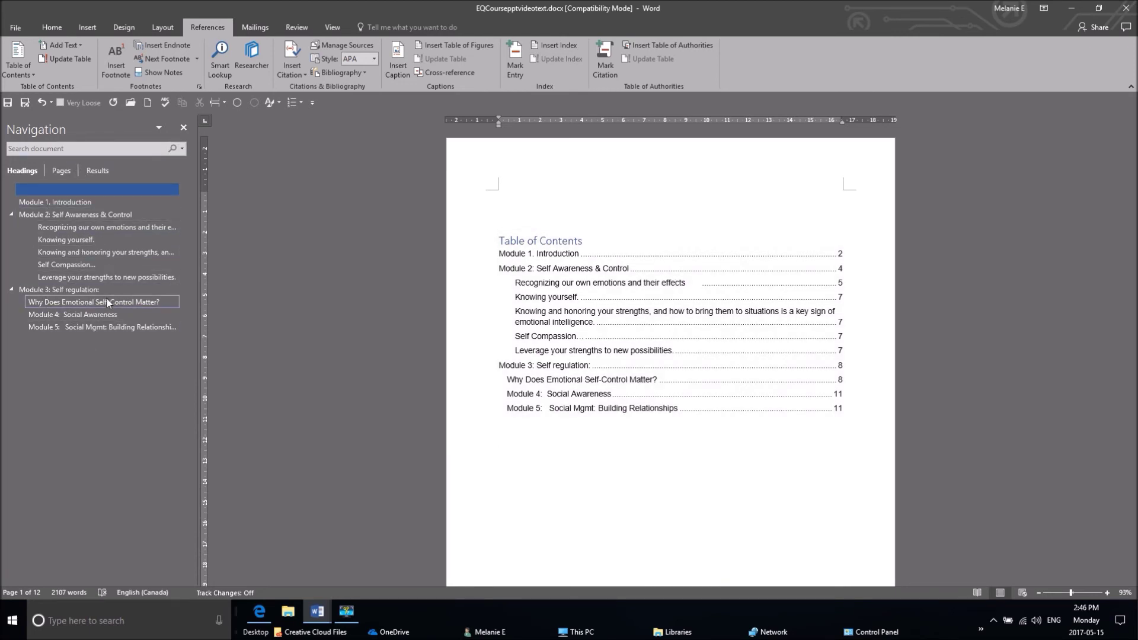
Step: Delete "& Control" from the Module 2 heading so it reads "Module 2: Self Awareness"
scroll(668, 443, down, 15)
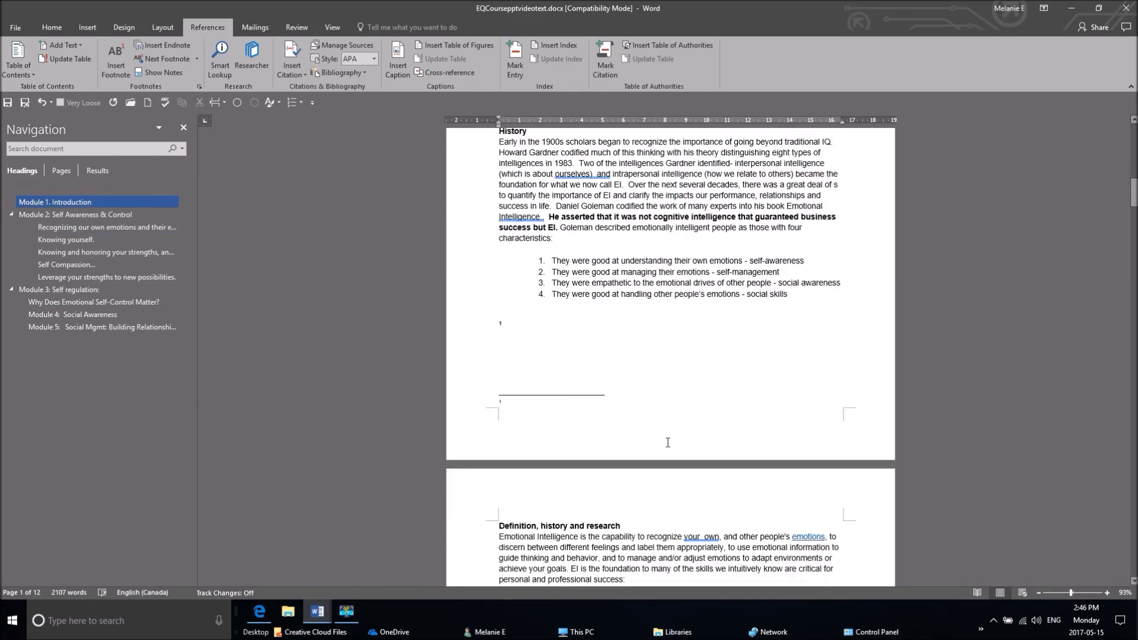
scroll(667, 443, down, 20)
scroll(667, 443, up, 5)
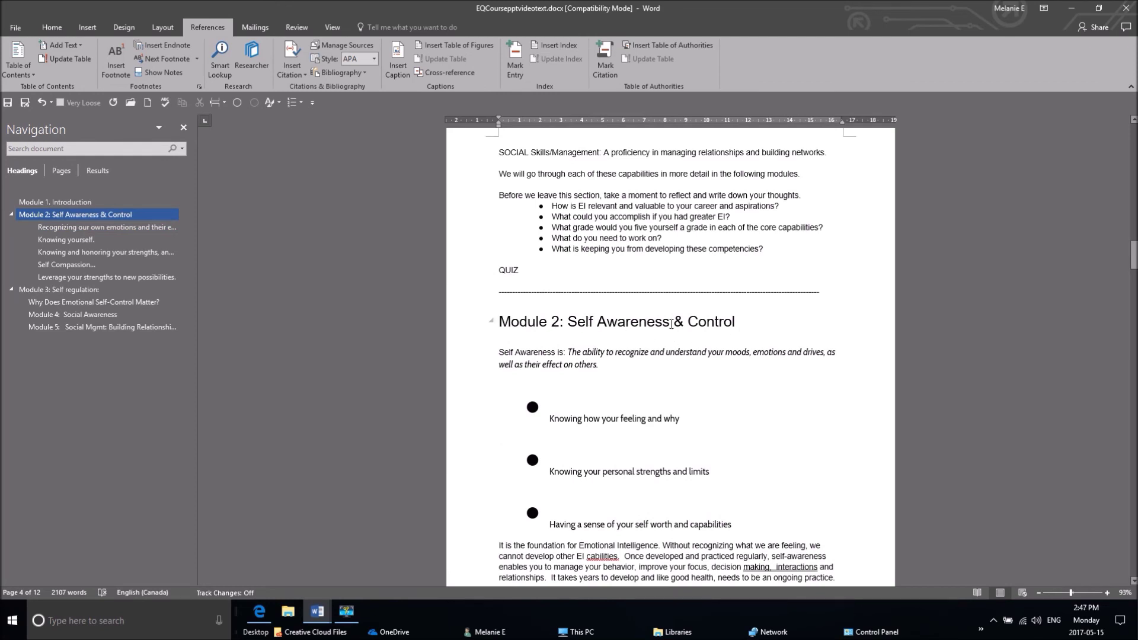
drag(678, 323, 736, 325)
key(Delete)
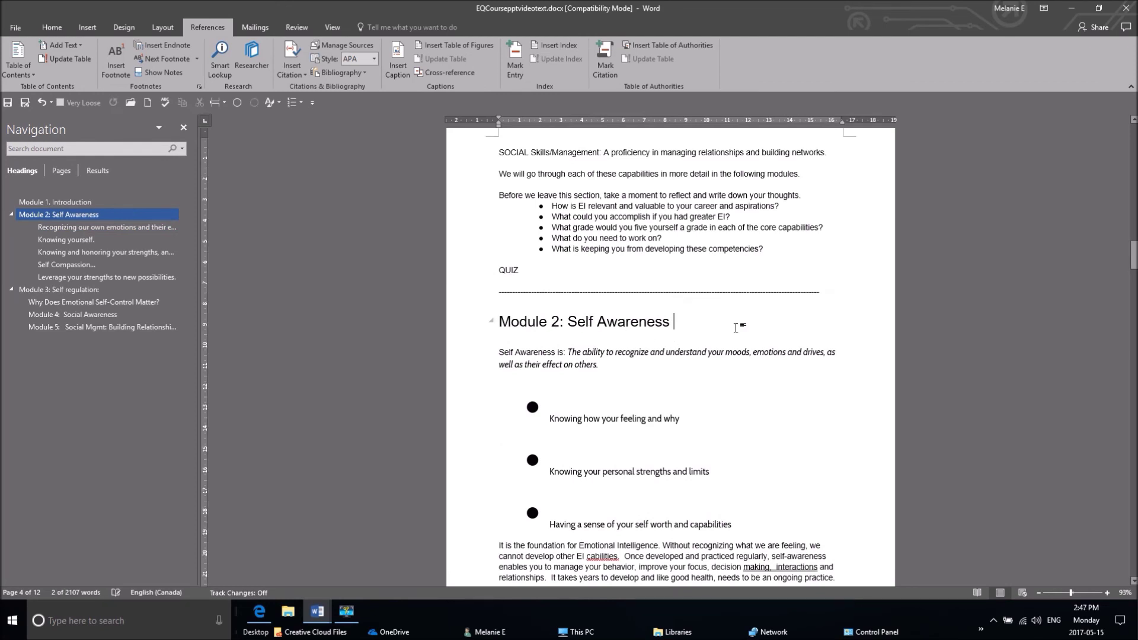
scroll(541, 413, up, 15)
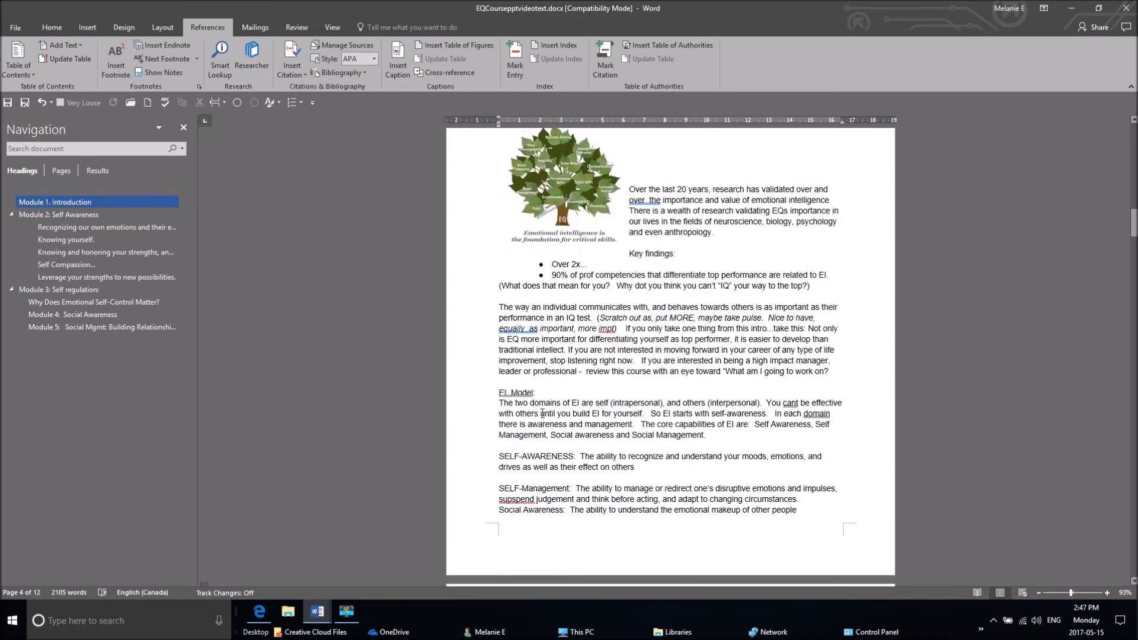
scroll(541, 412, up, 20)
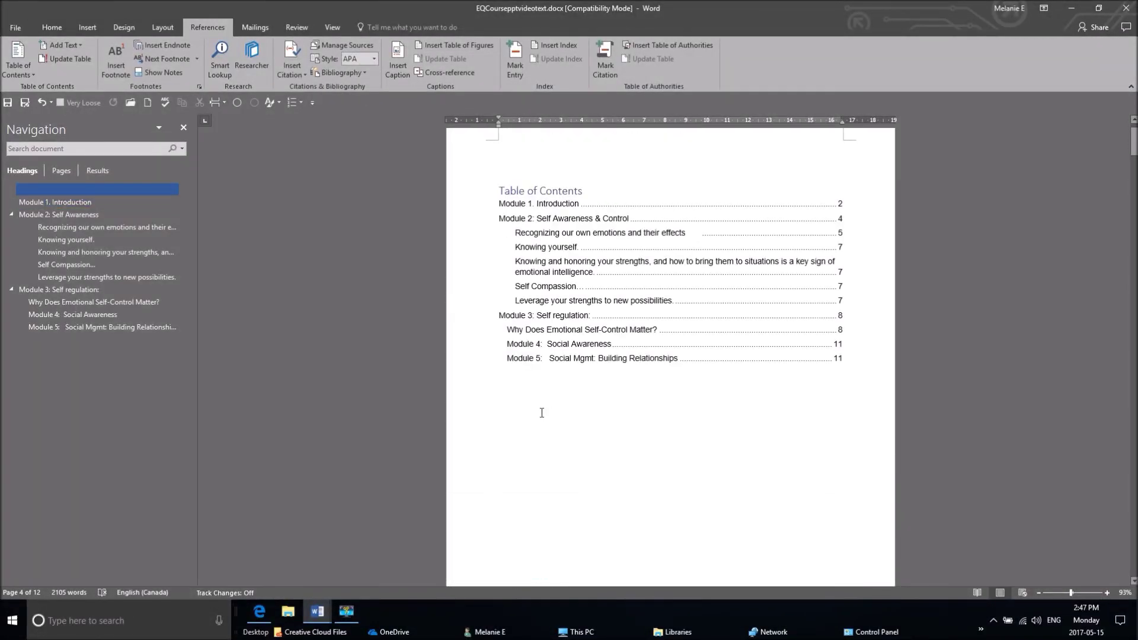
Step: Update the entire table of contents so its entries match the edited headings
click(528, 254)
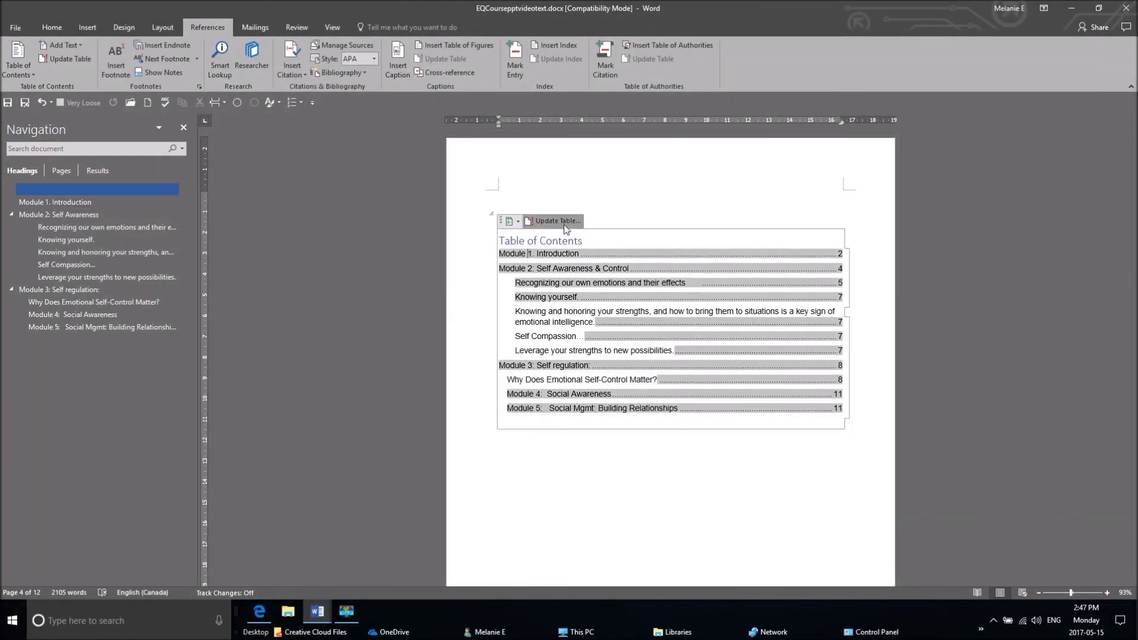
click(564, 222)
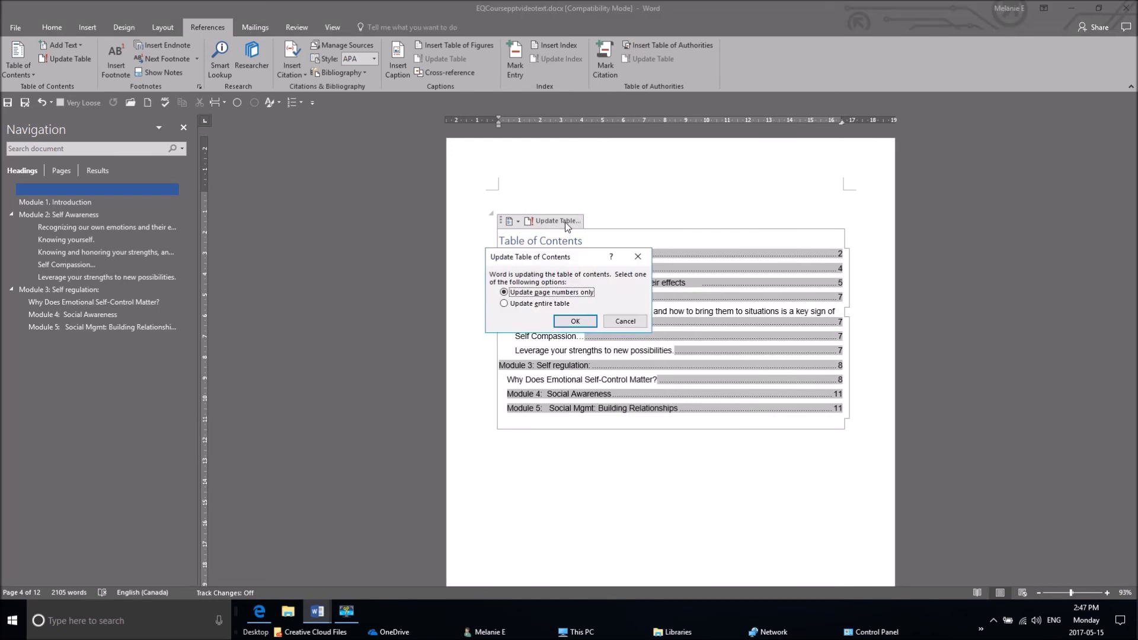
click(557, 308)
click(575, 322)
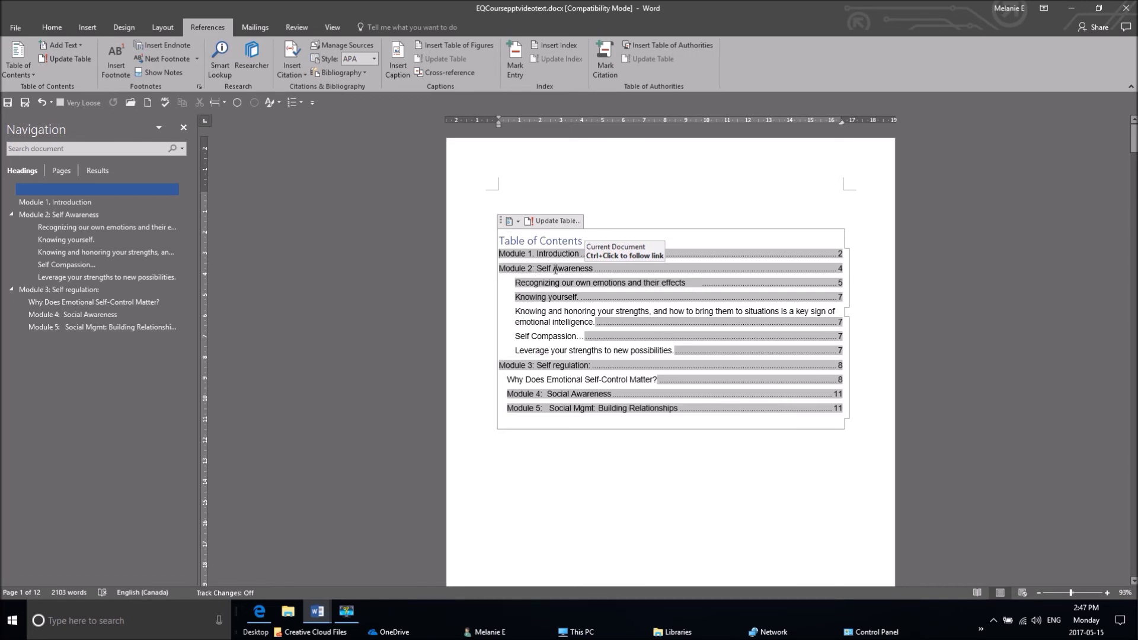
click(445, 351)
Step: Insert a footnote below the table of contents with the sample text "xzxnzbmnxbmznxbz" and view the footnote navigation options
click(592, 467)
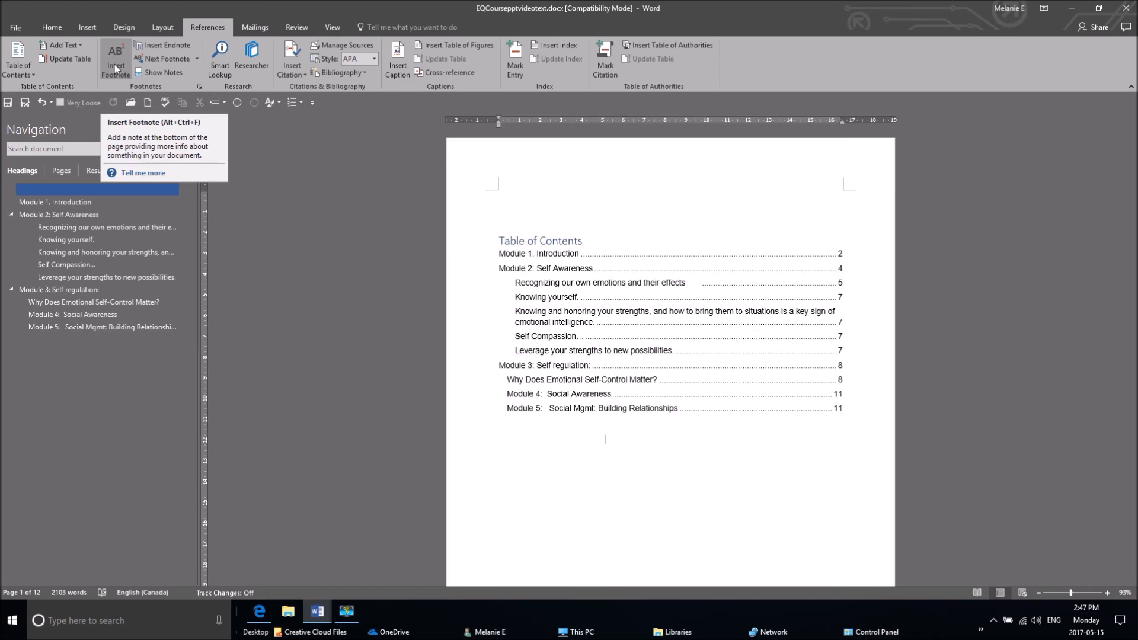
click(115, 64)
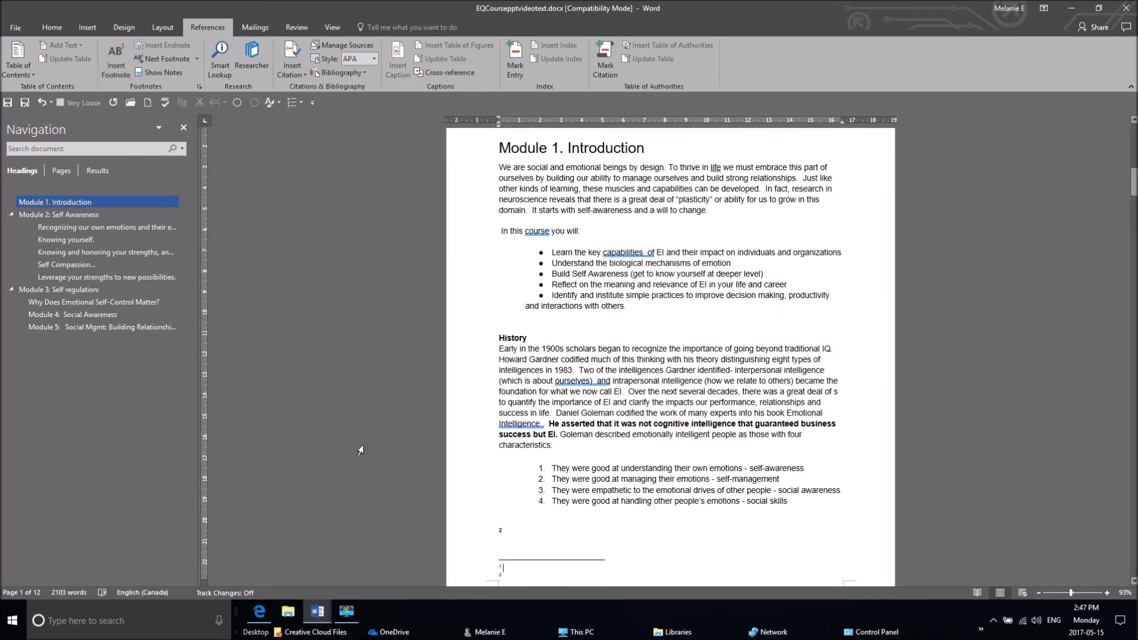
text(xzxnzbmnxbmznxbz)
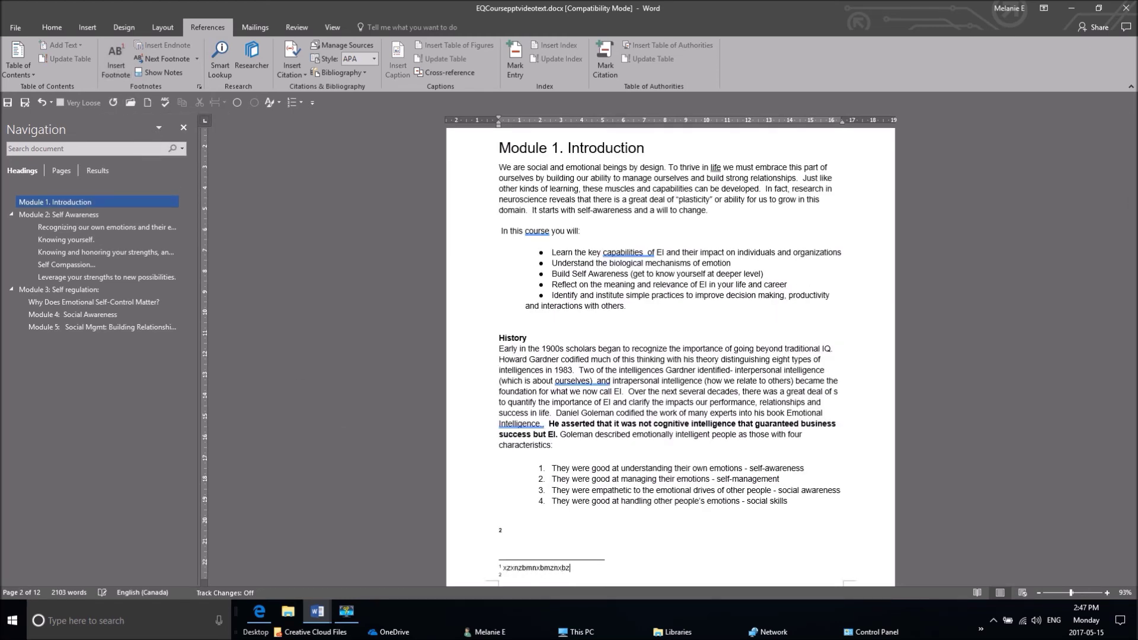
click(198, 61)
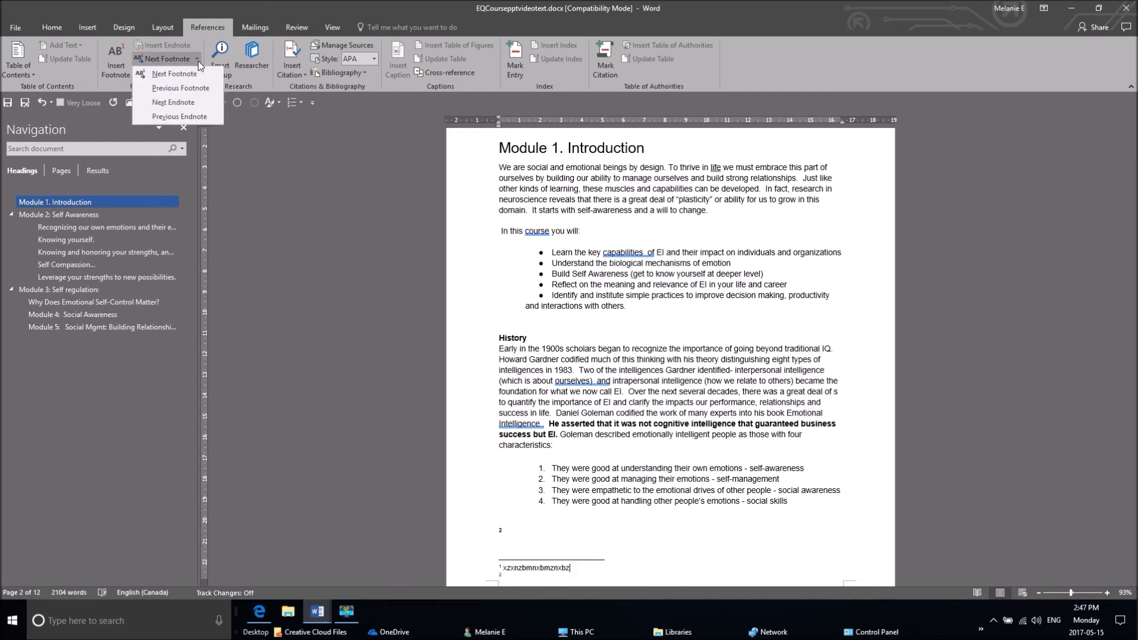
click(168, 69)
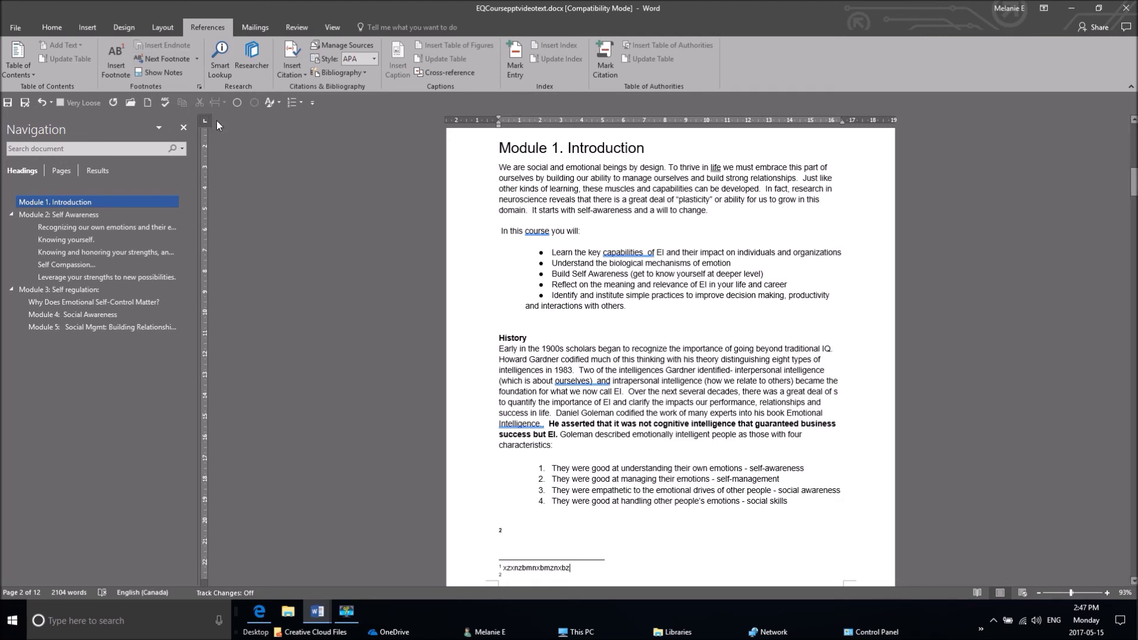
click(177, 73)
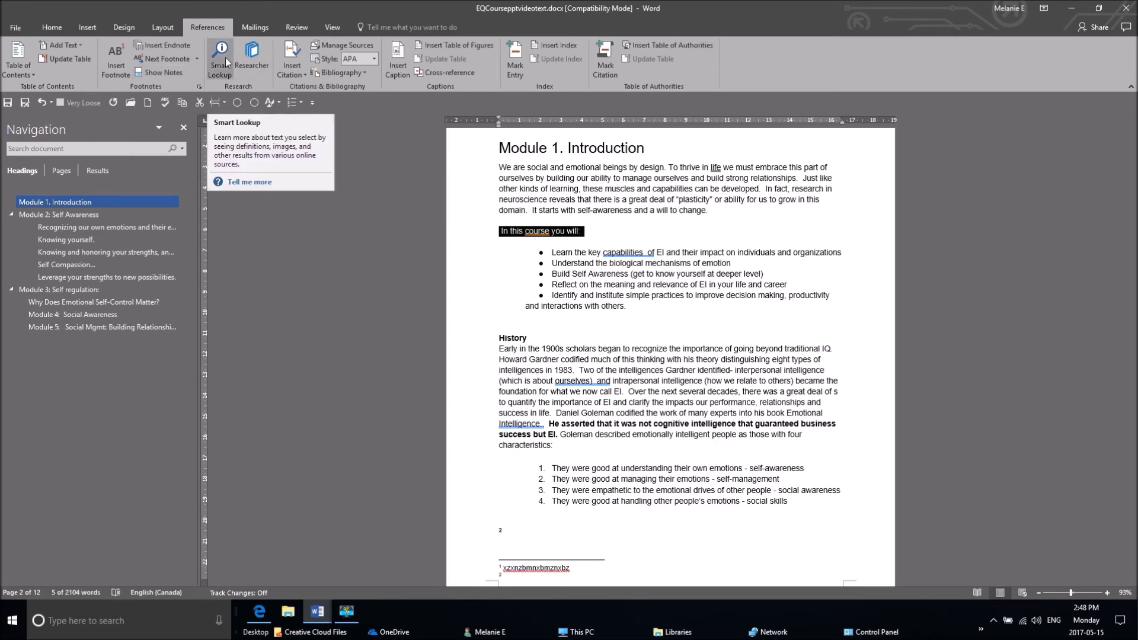
Step: Look up the word "plasticity" from the Module 1 introduction with Smart Lookup and view its web results and definition
click(607, 369)
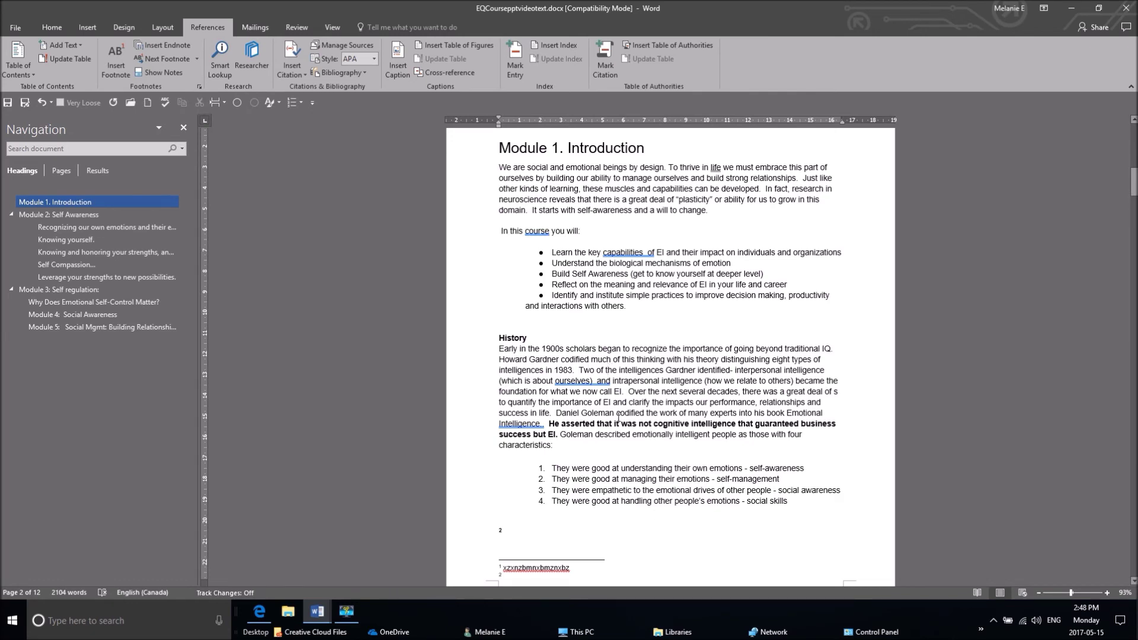
drag(710, 201, 680, 200)
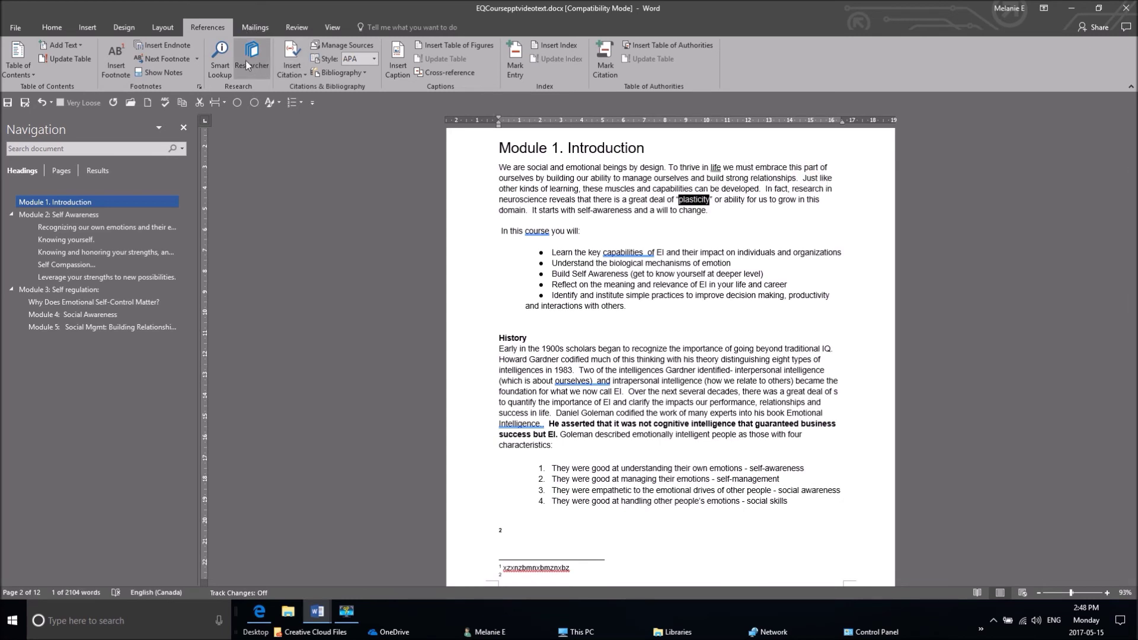
click(225, 60)
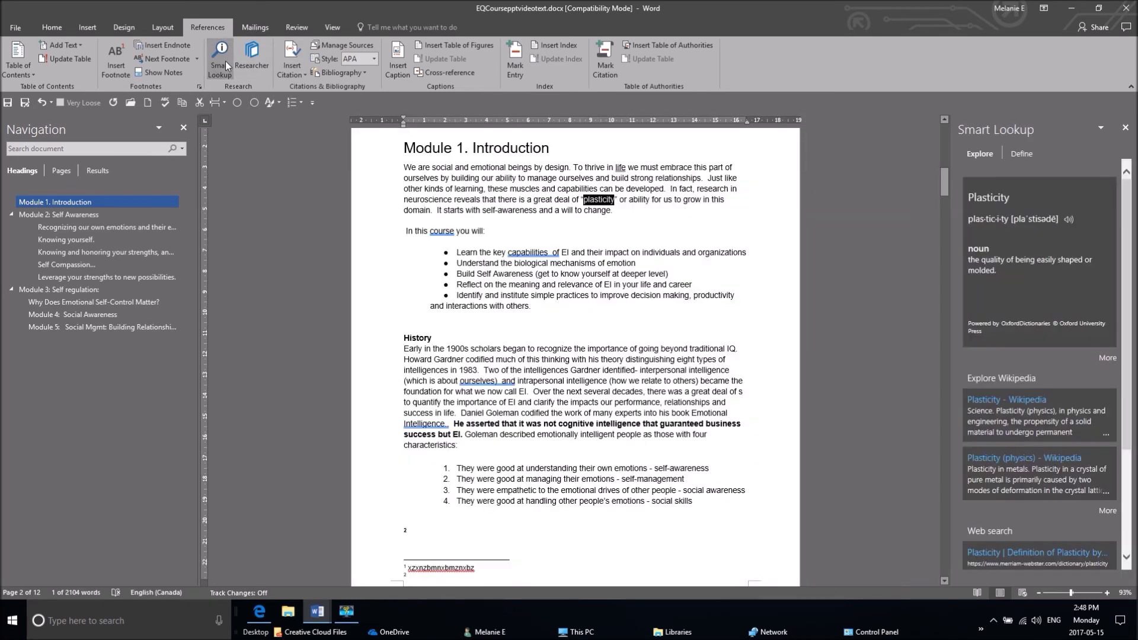
click(1070, 220)
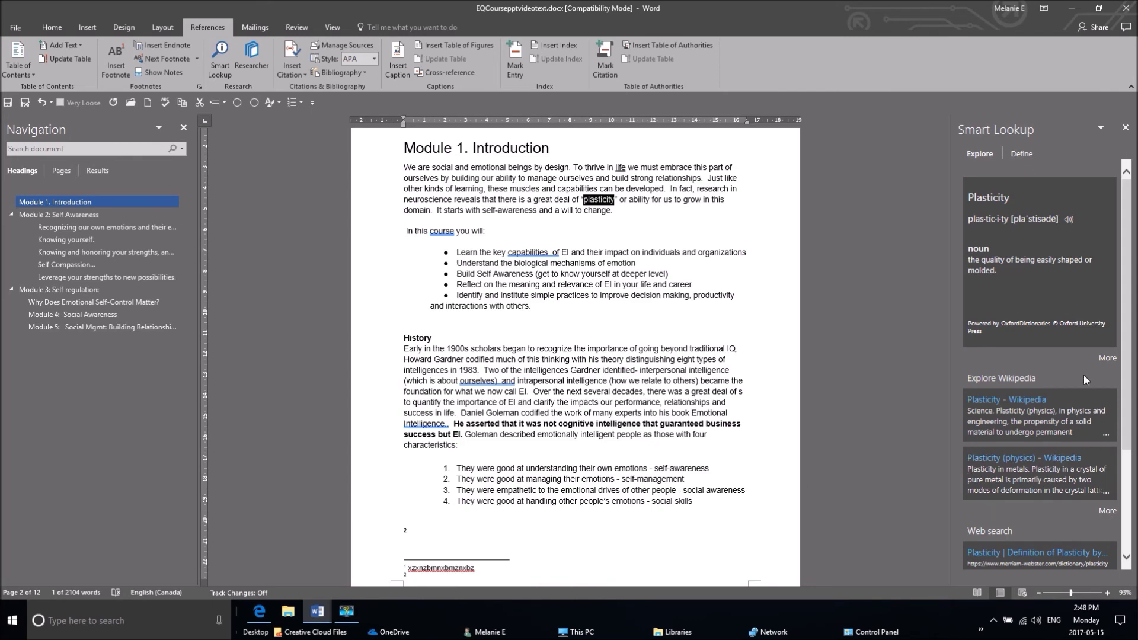
scroll(1012, 468, down, 3)
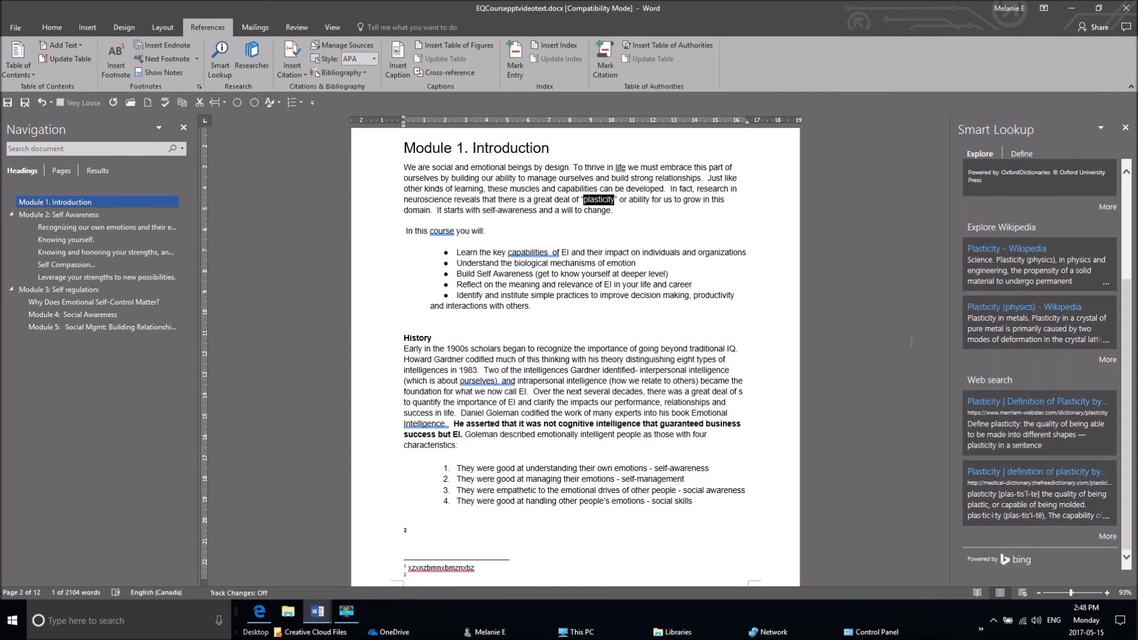
click(1020, 154)
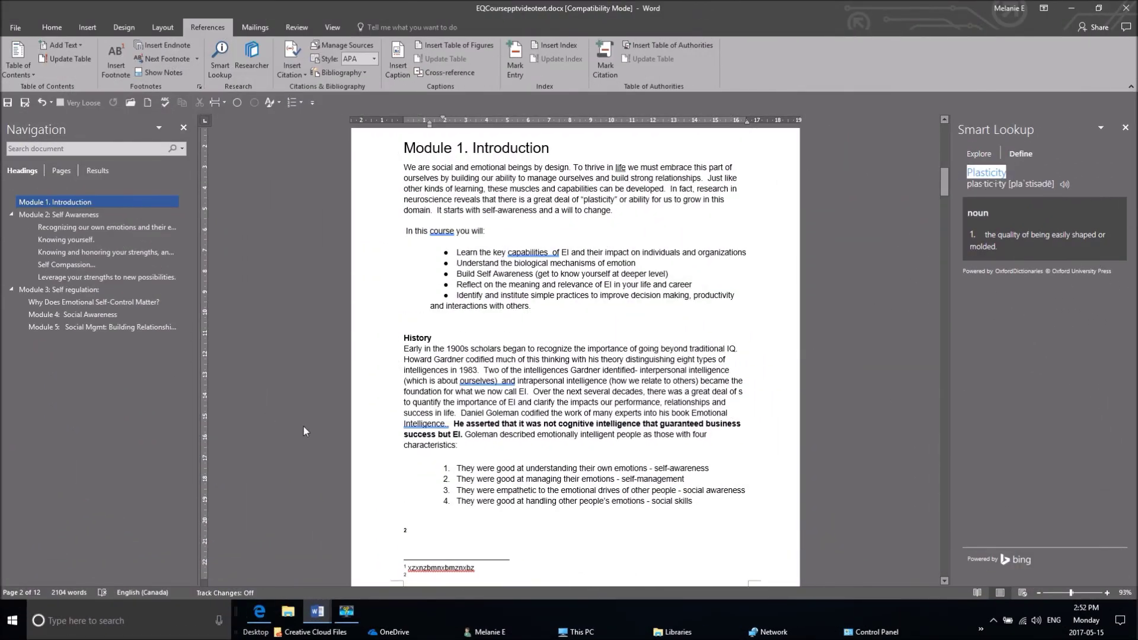
Step: Search Researcher for "plasticity" and browse the sources listed under the Neuroplasticity topic
click(245, 52)
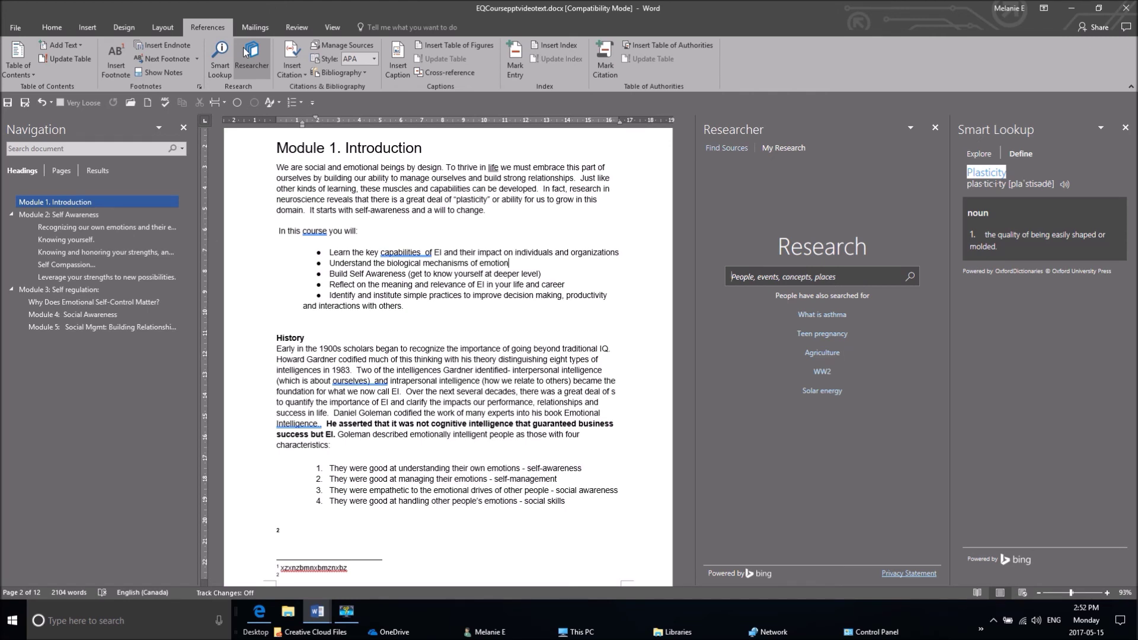
click(806, 276)
text(plasticity)
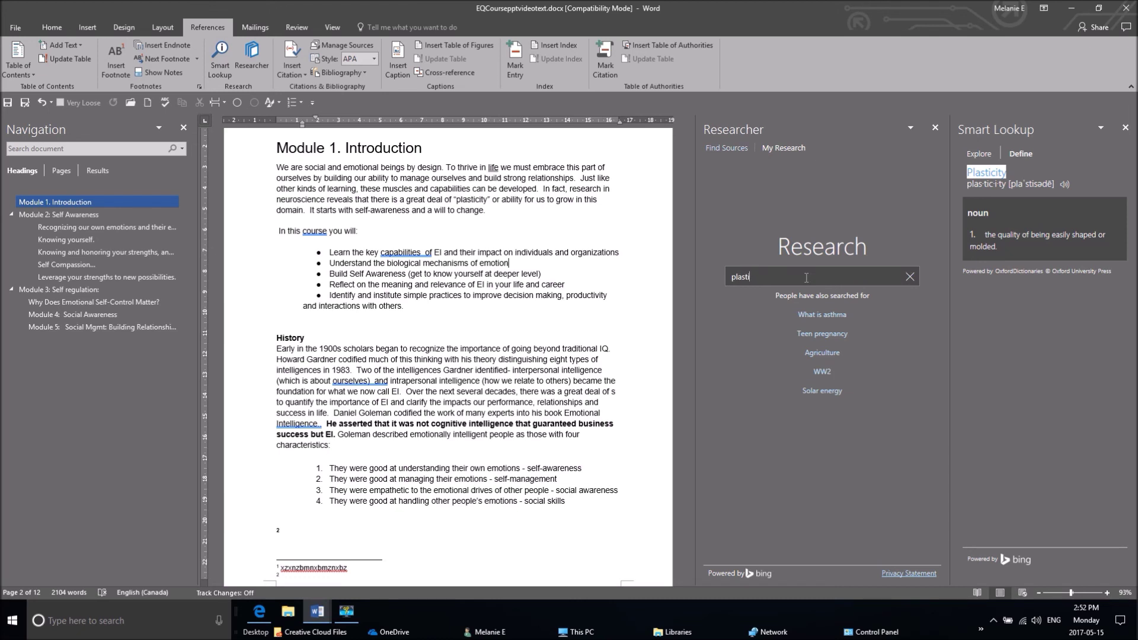
key(Return)
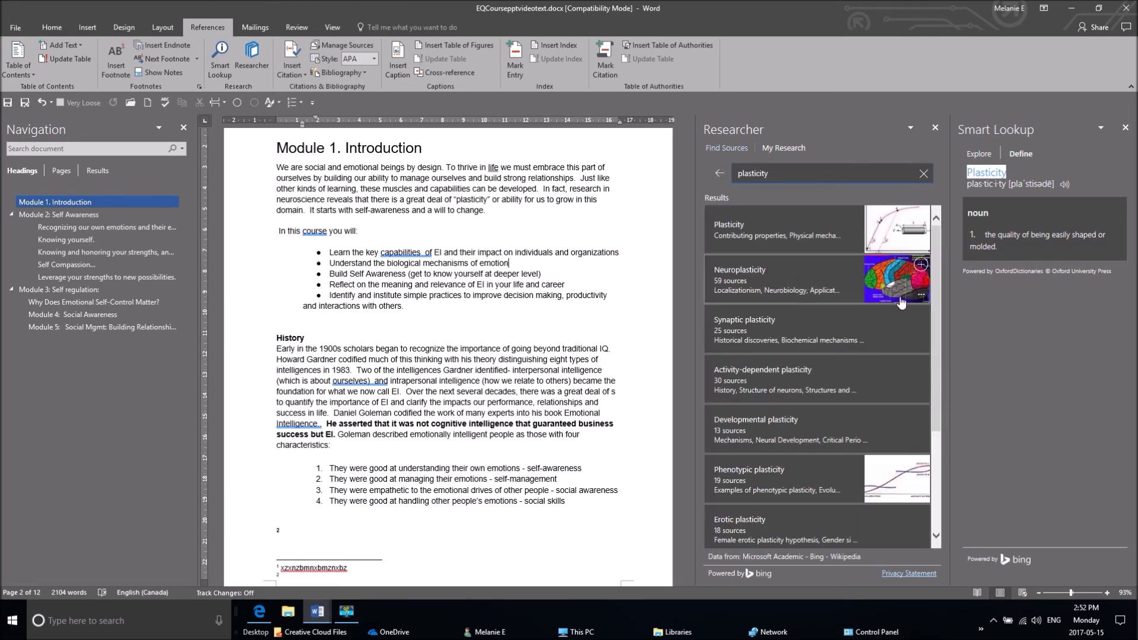
click(789, 297)
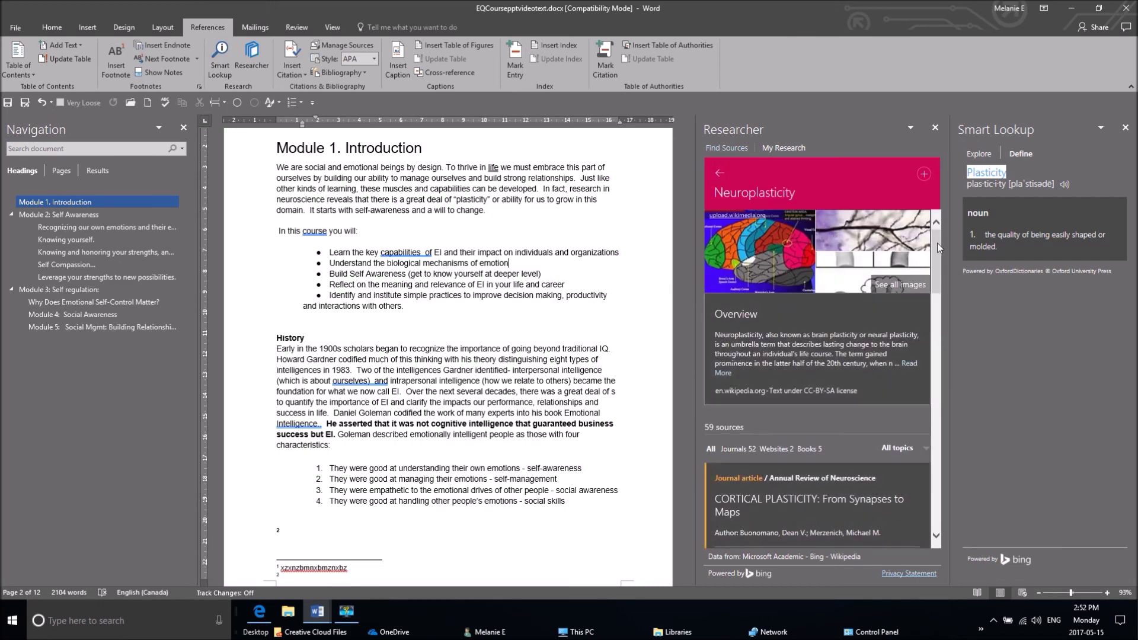
drag(937, 242, 946, 303)
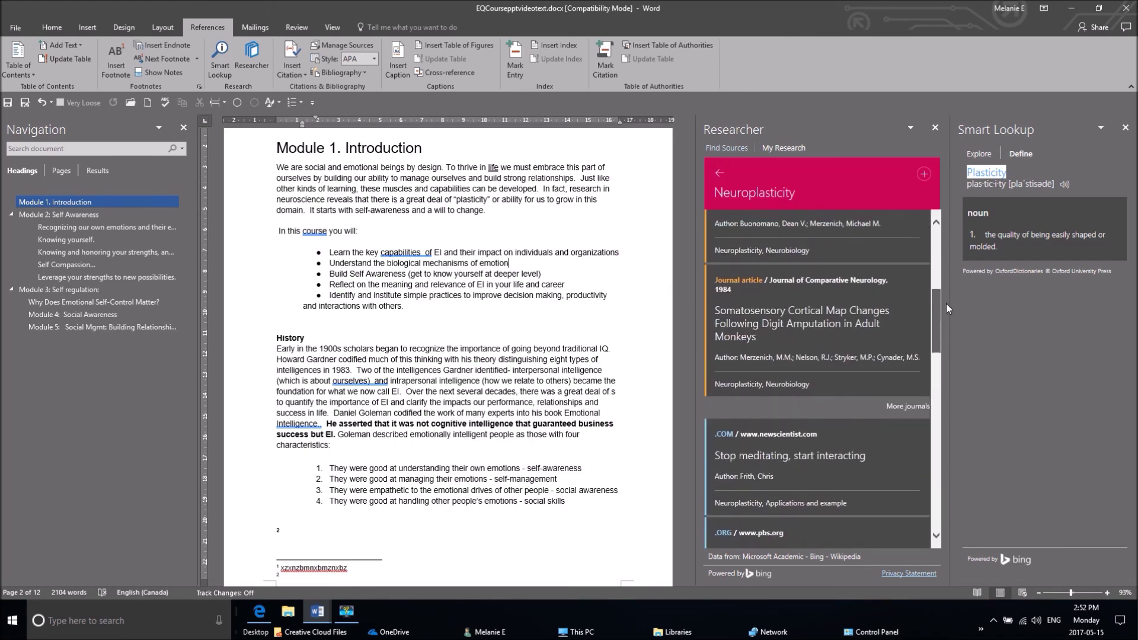
Step: Cite the journal article "Somatosensory Cortical Map Changes Following Digit Amputation in Adult Monkeys" after the "biological mechanisms of emotion" bullet and close Researcher
click(722, 320)
click(926, 206)
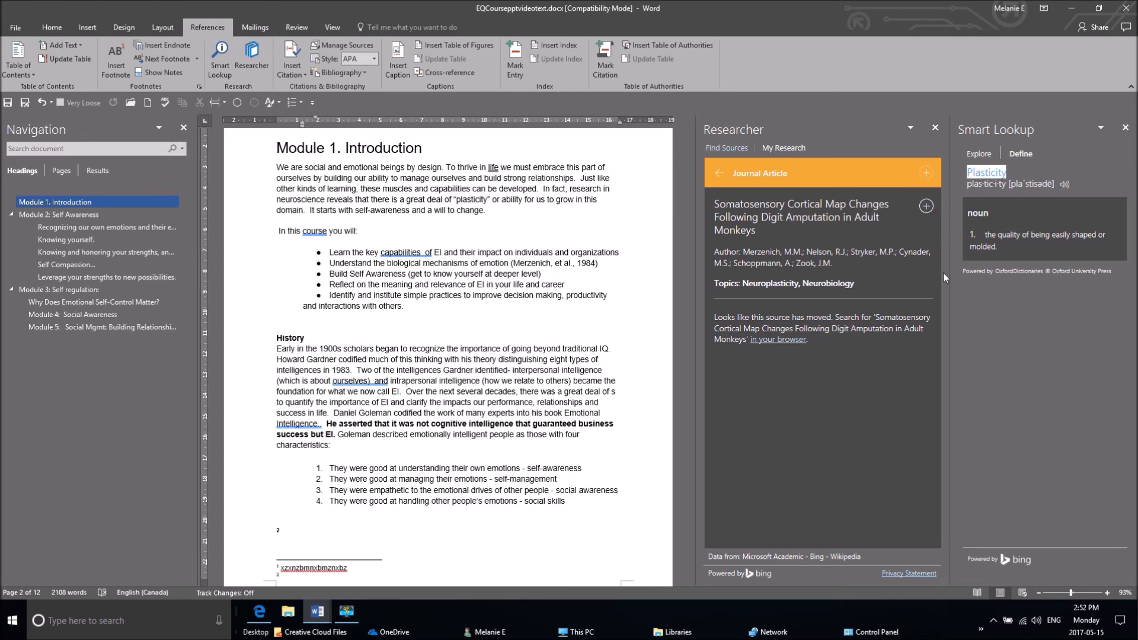
click(936, 129)
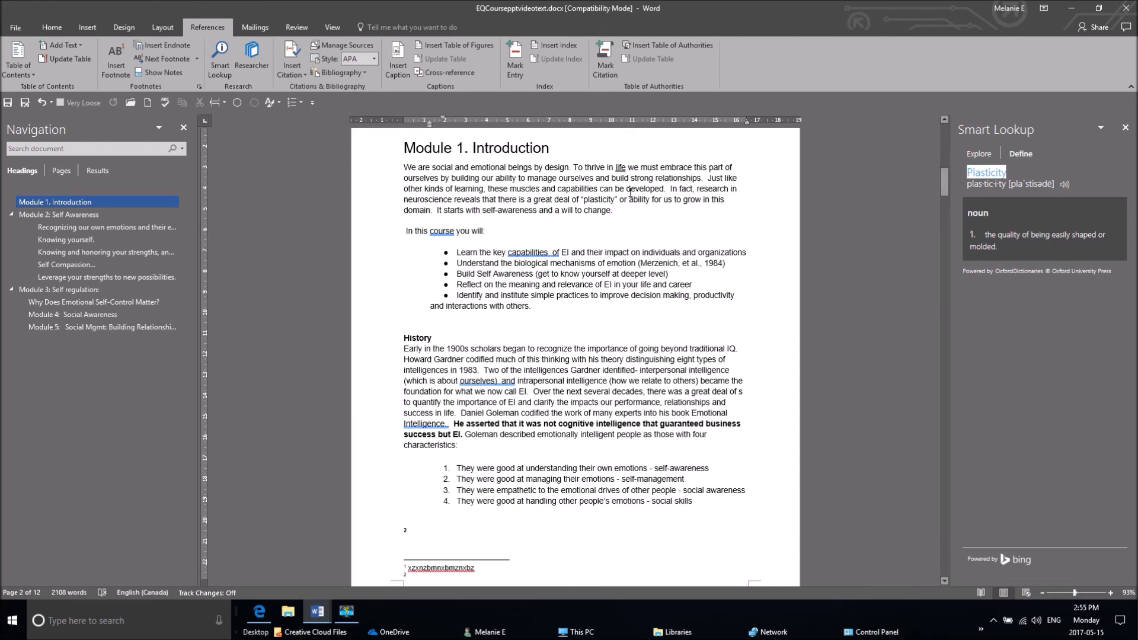
Step: Create a new blank document, start the Step-by-Step Mail Merge Wizard and widen its pane
click(145, 105)
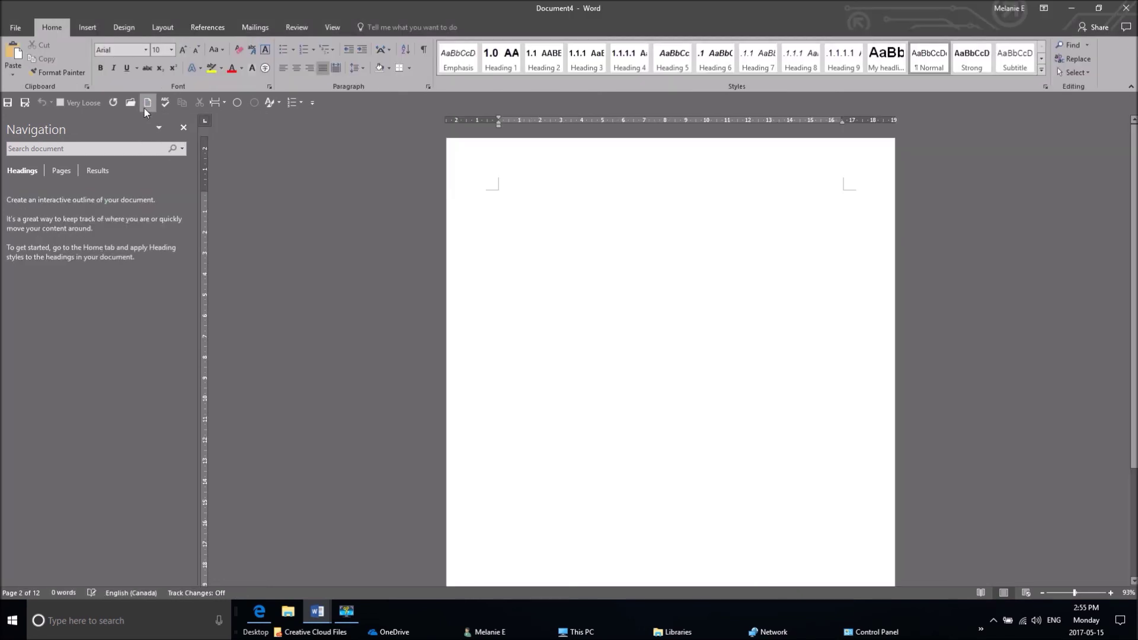
click(241, 28)
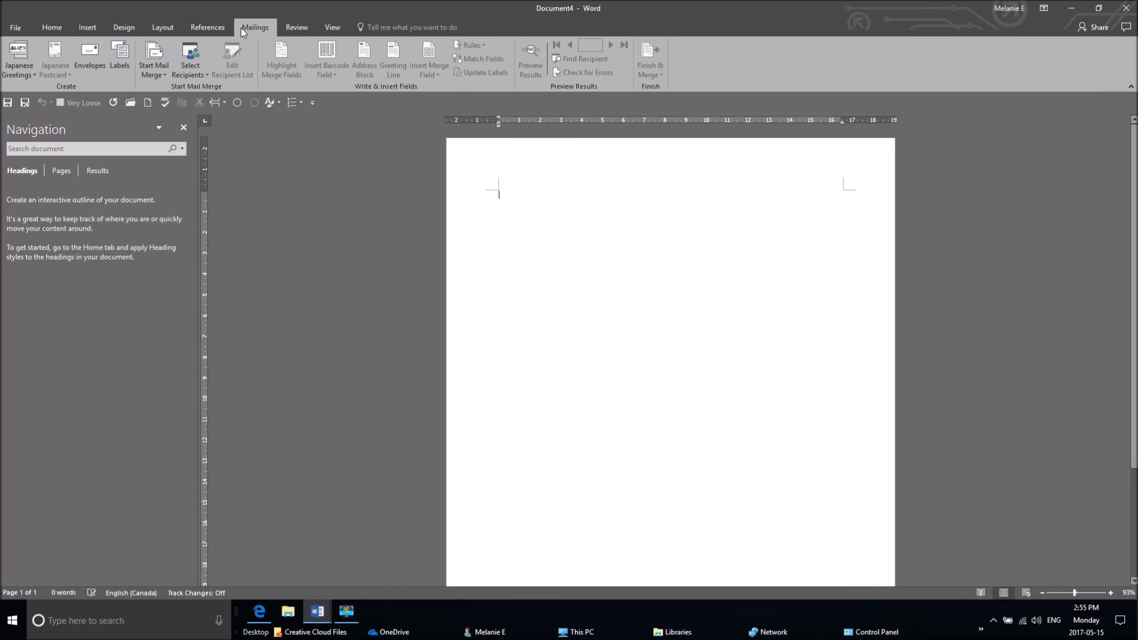
click(165, 73)
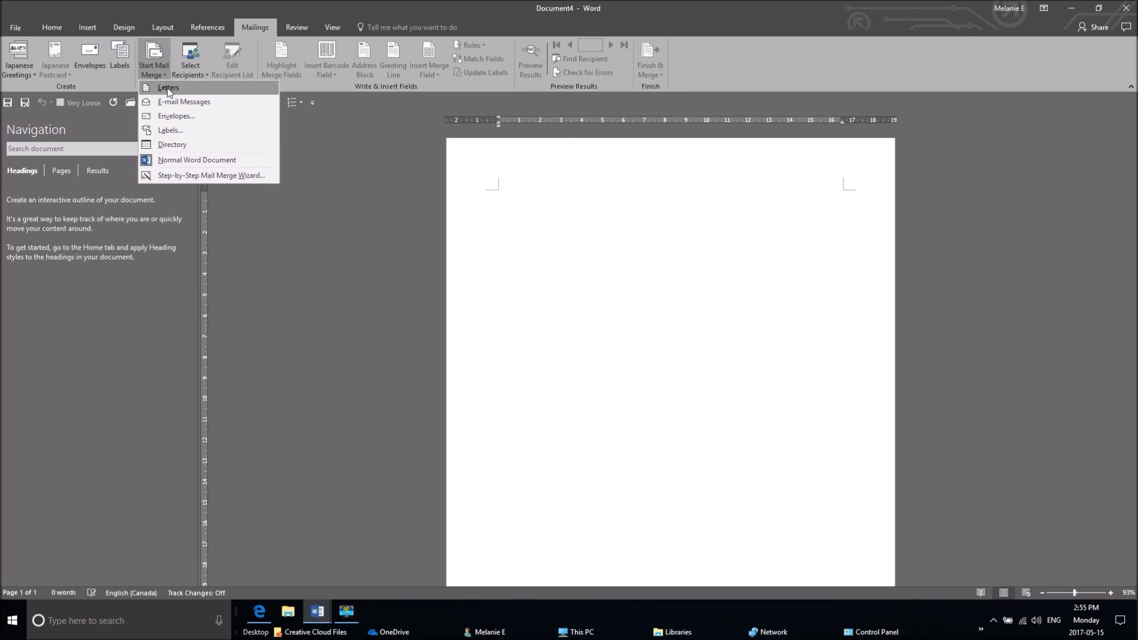
click(204, 179)
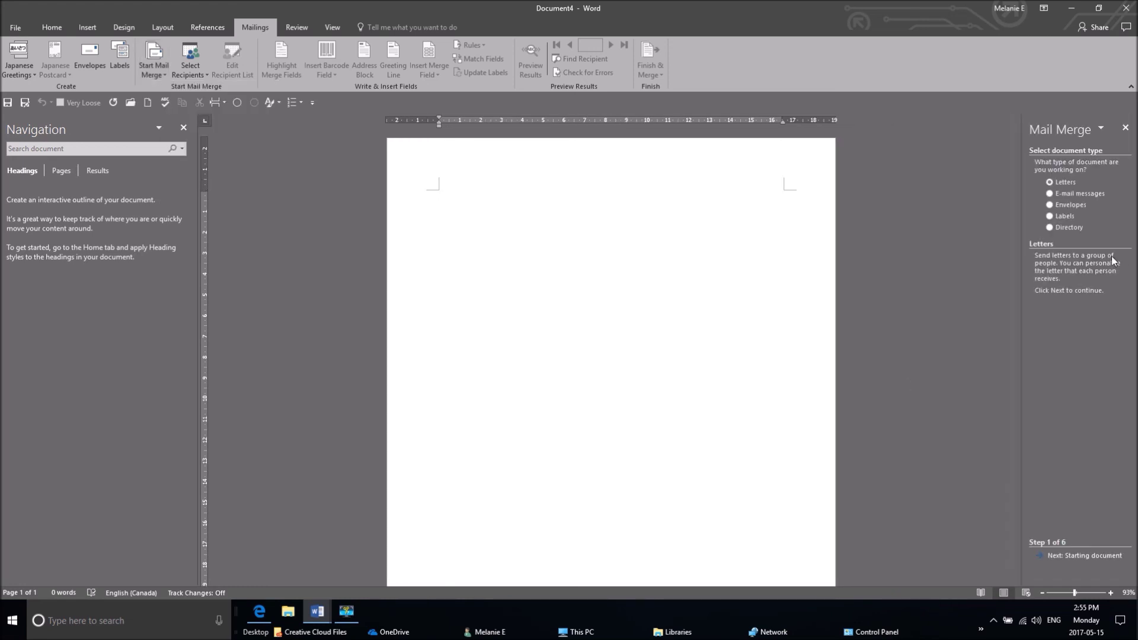
drag(1023, 198, 881, 198)
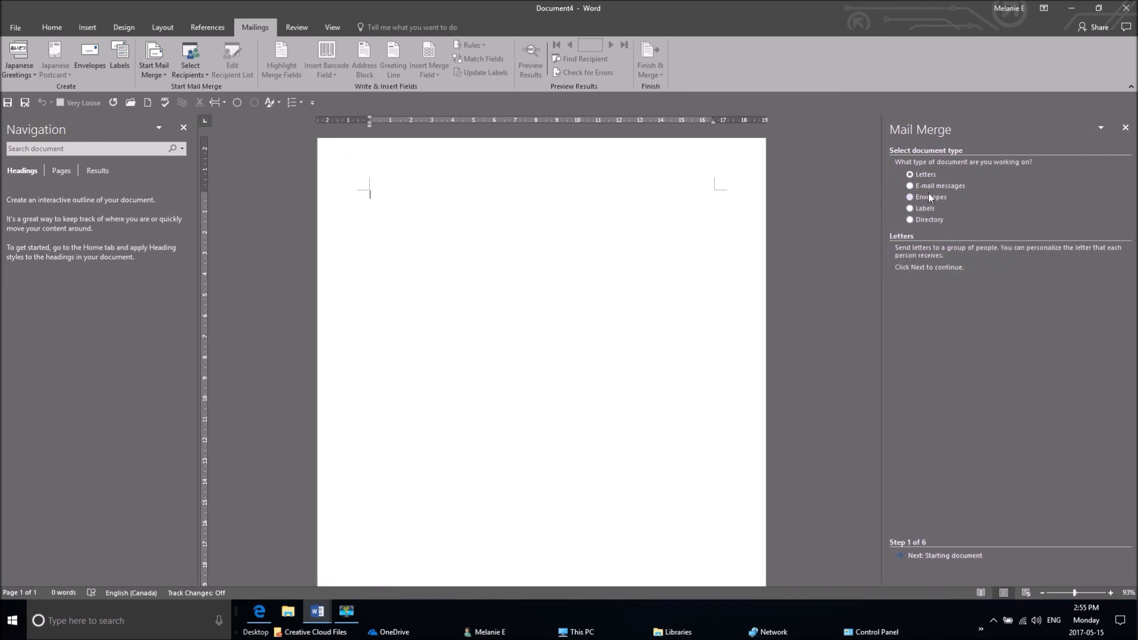
Step: Keep Letters as the merge type, enter the sample text "sdjhskdhs", choose to start from an existing document and continue to recipient selection
click(964, 560)
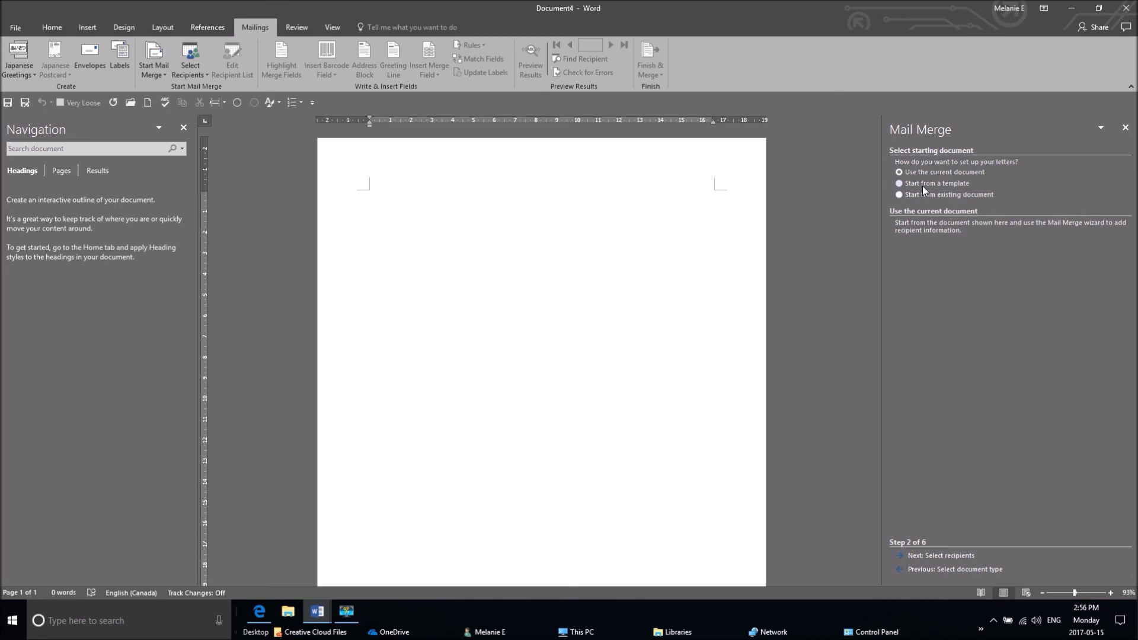
text(sdjhskdhs)
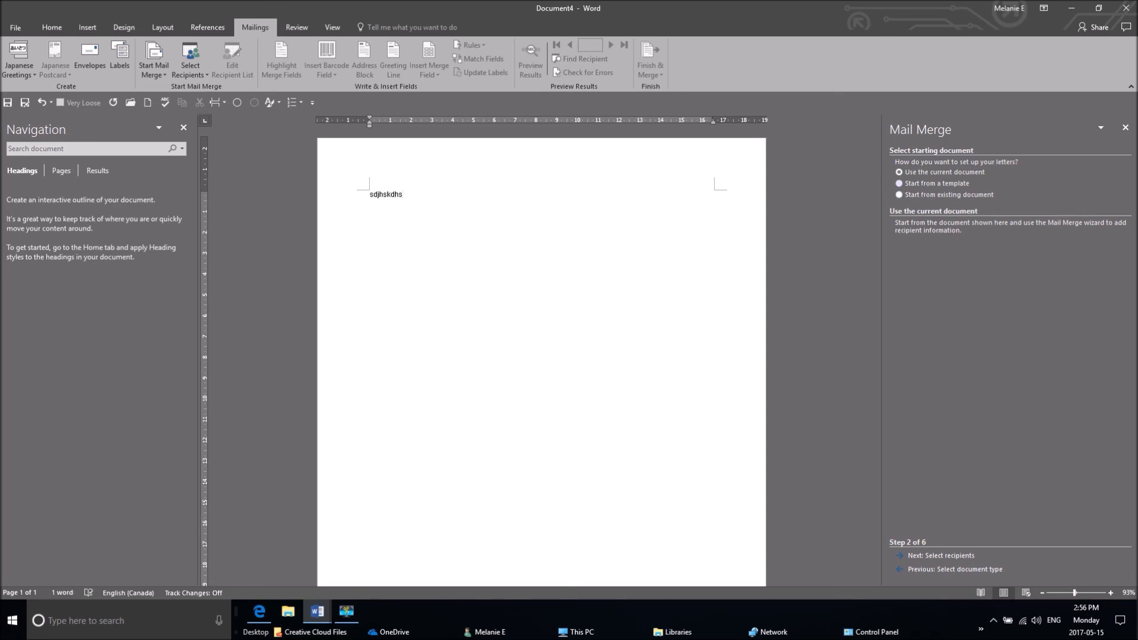
click(933, 197)
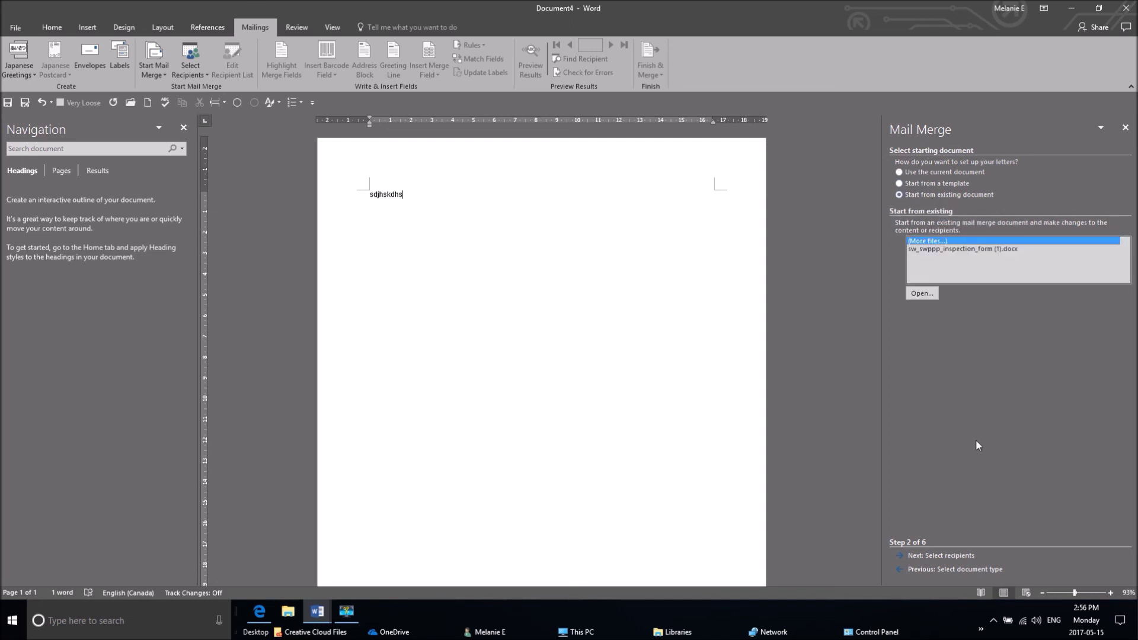
click(936, 555)
click(589, 338)
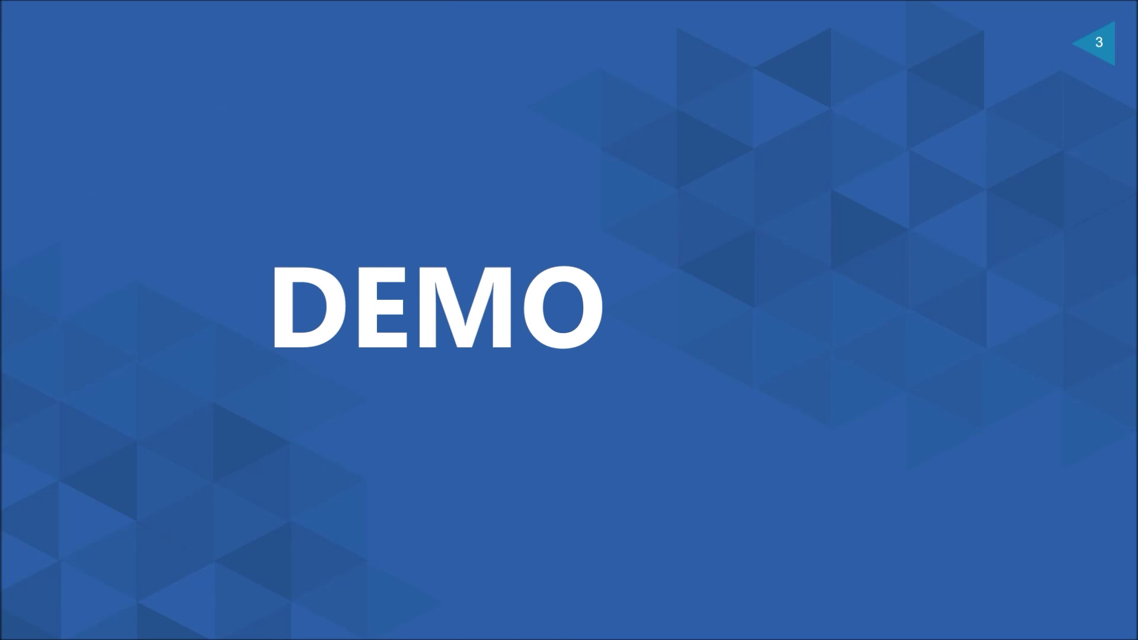
key(Right)
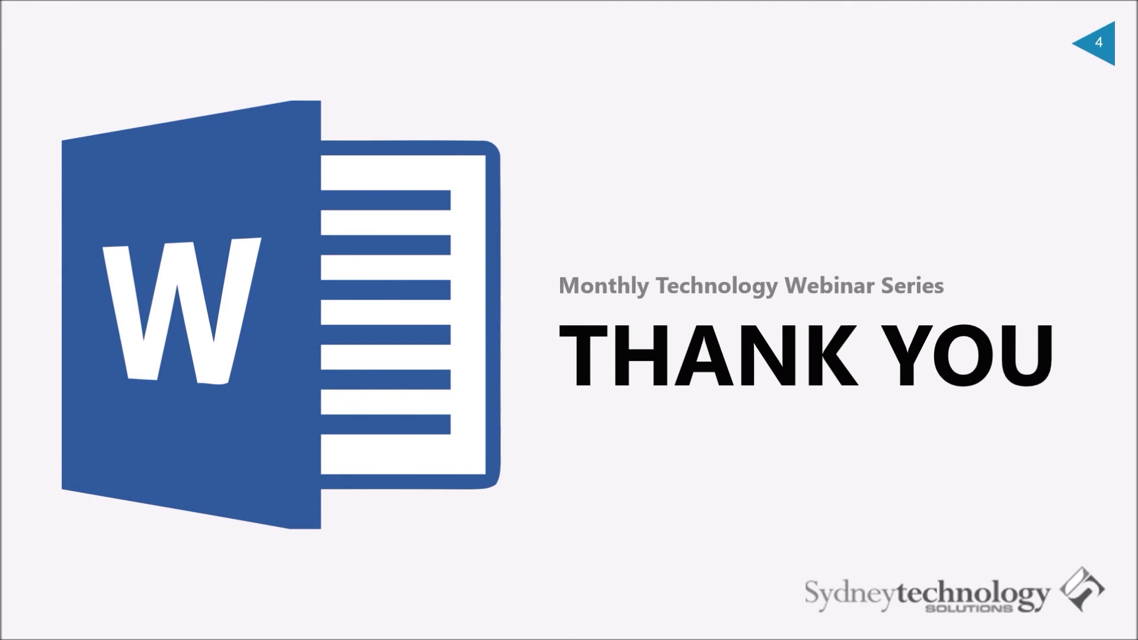